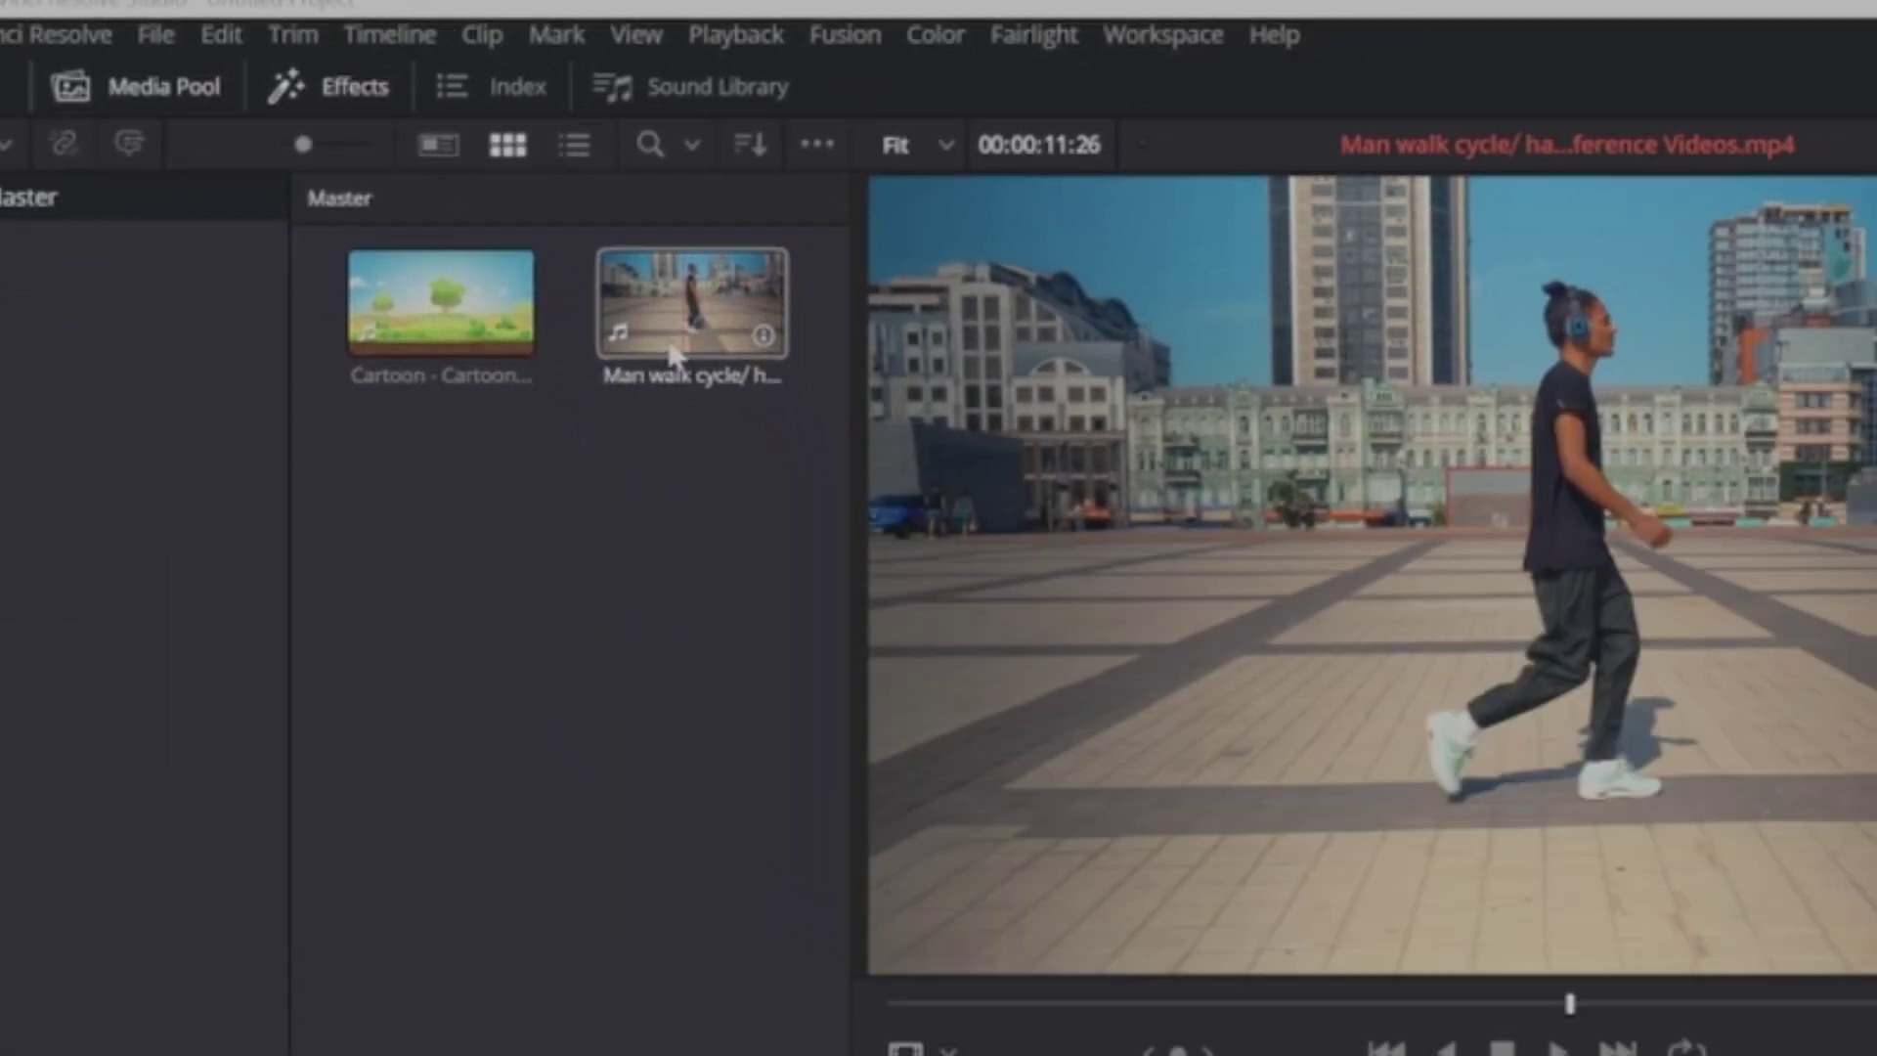
# Place the man walk cycle video at the start of a new timeline and open the clip on the Fusion page.
pyautogui.moveTo(987, 504); pyautogui.dragTo(553, 763)
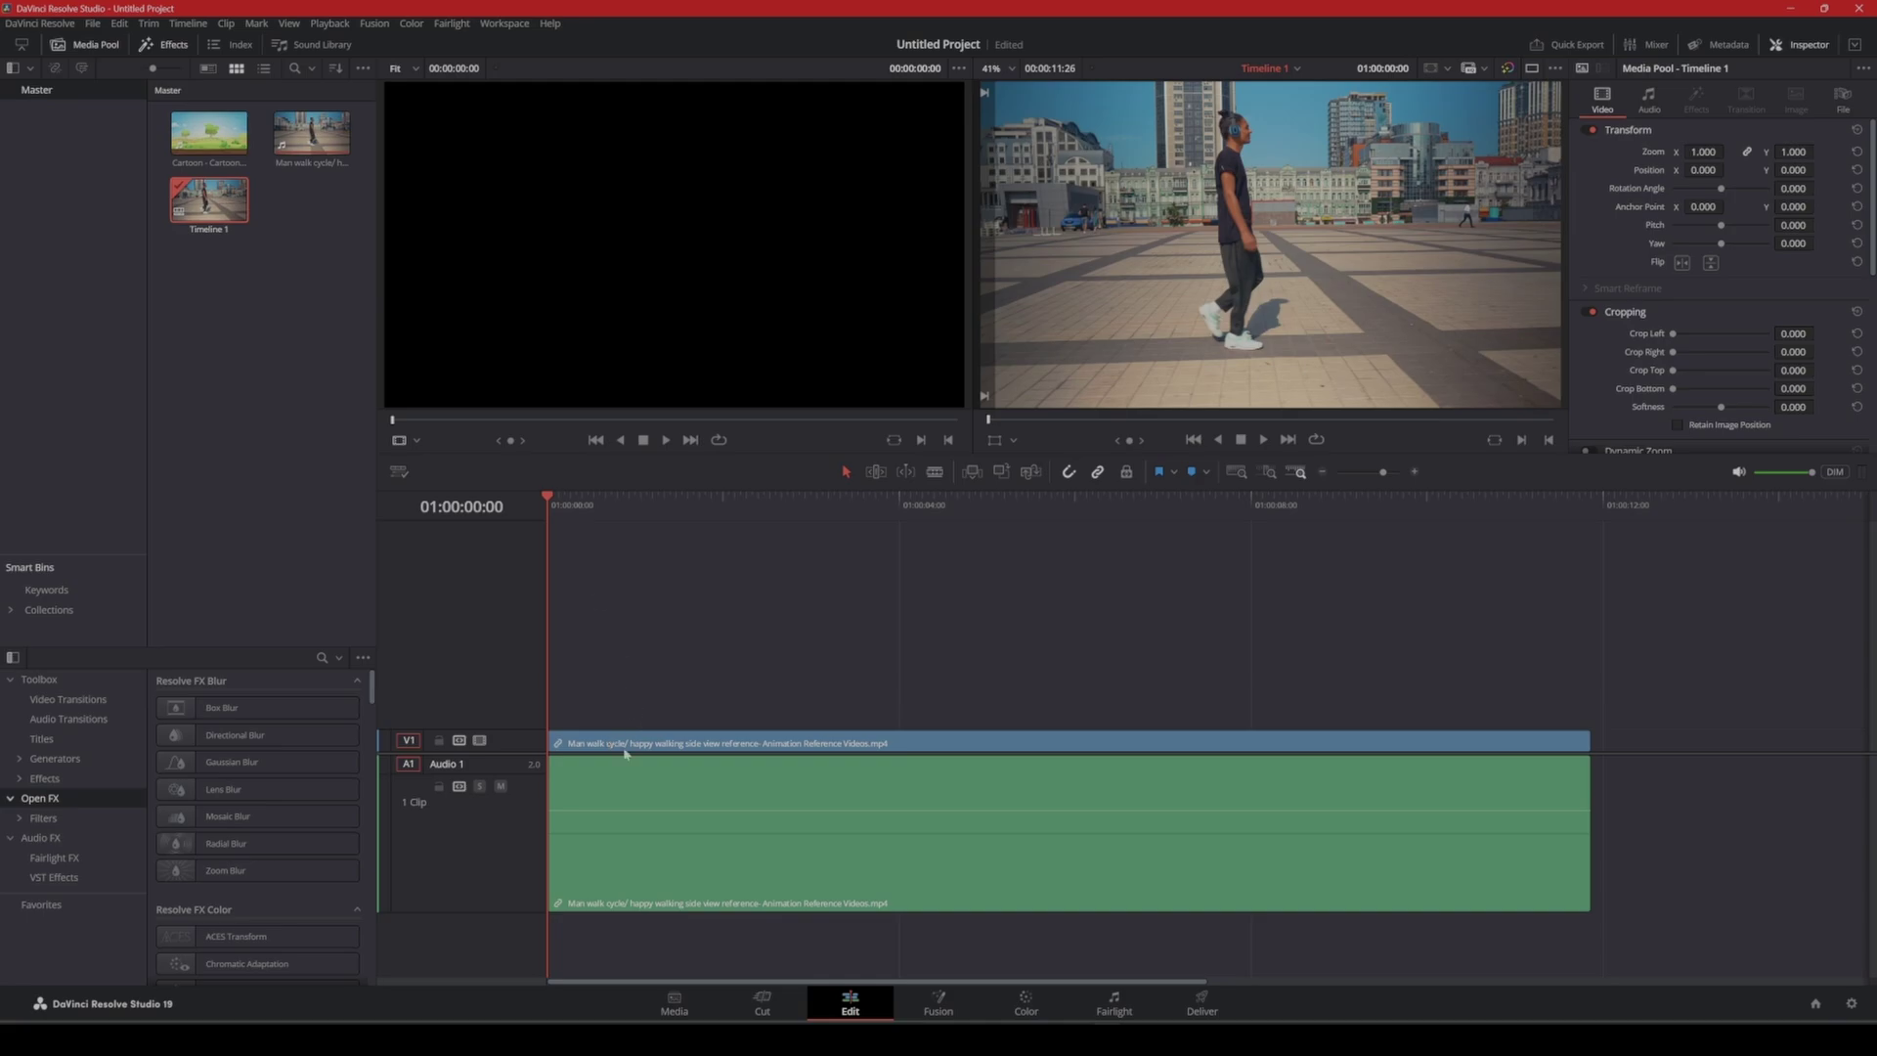
pyautogui.click(611, 744)
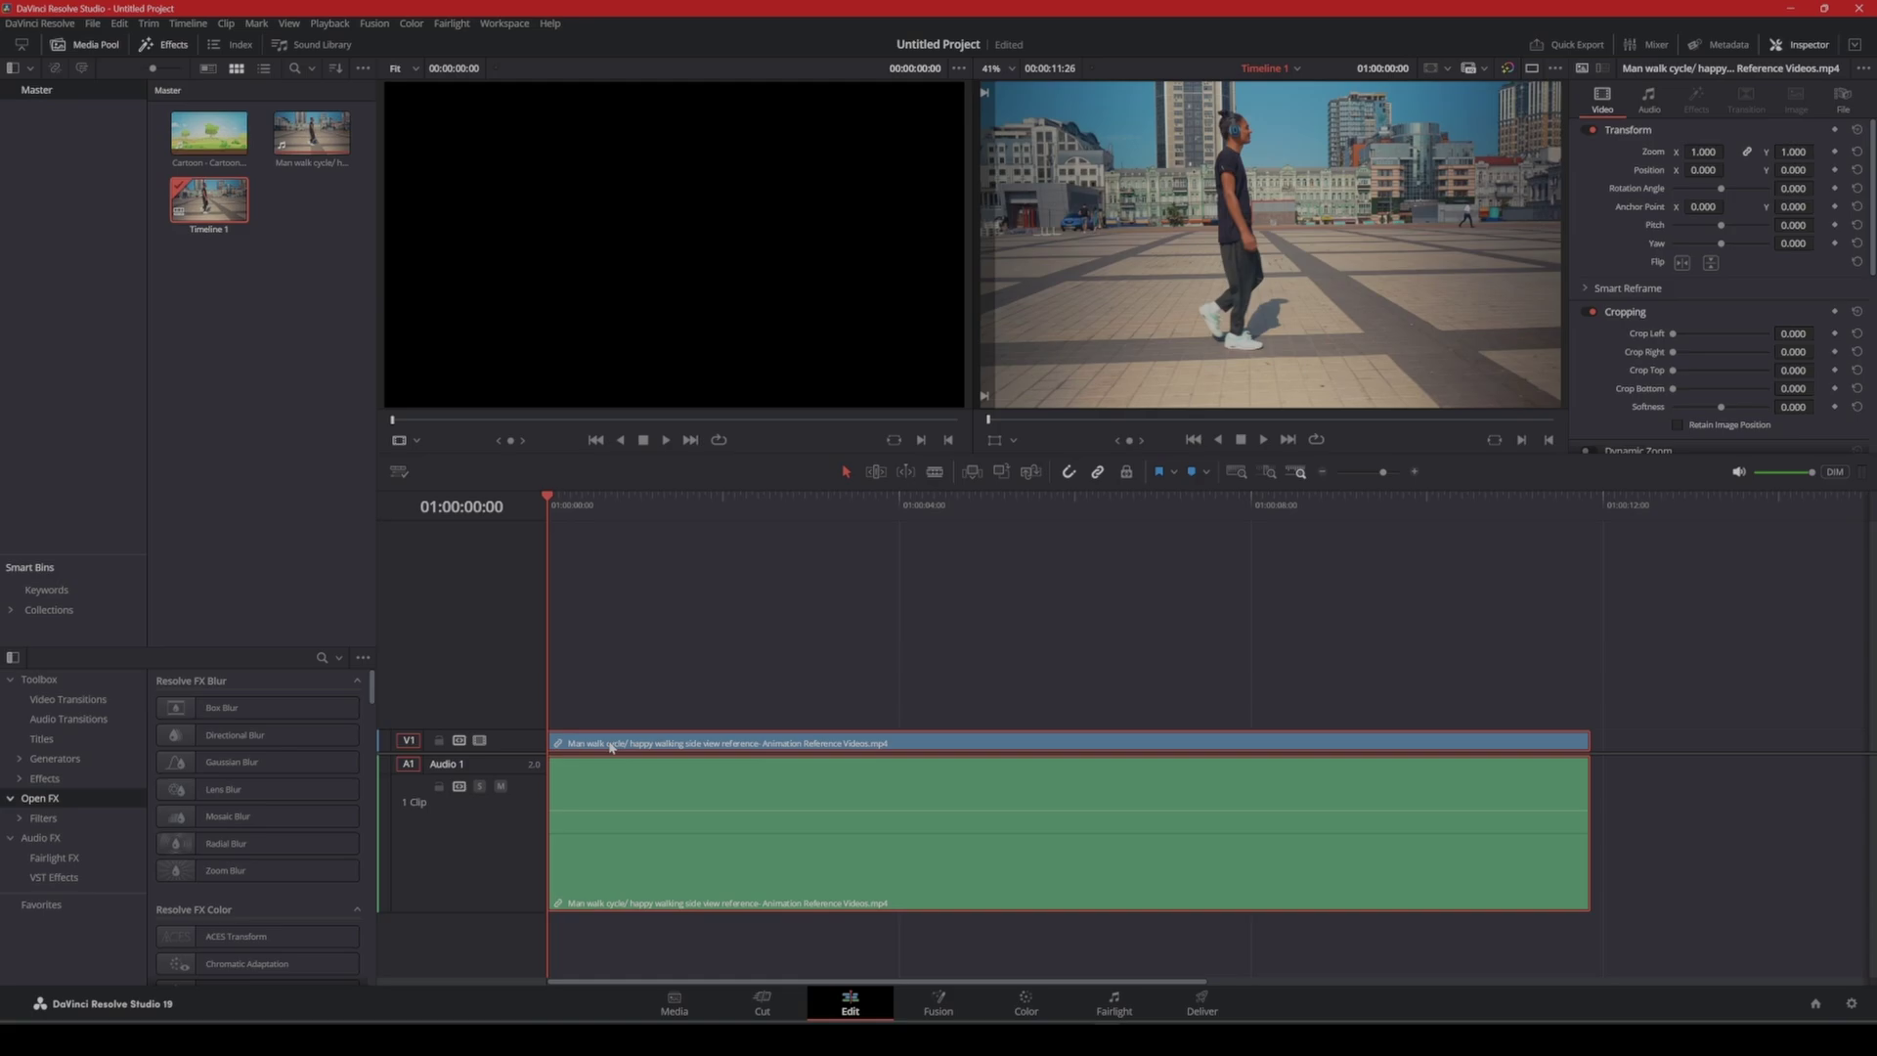
pyautogui.click(946, 1019)
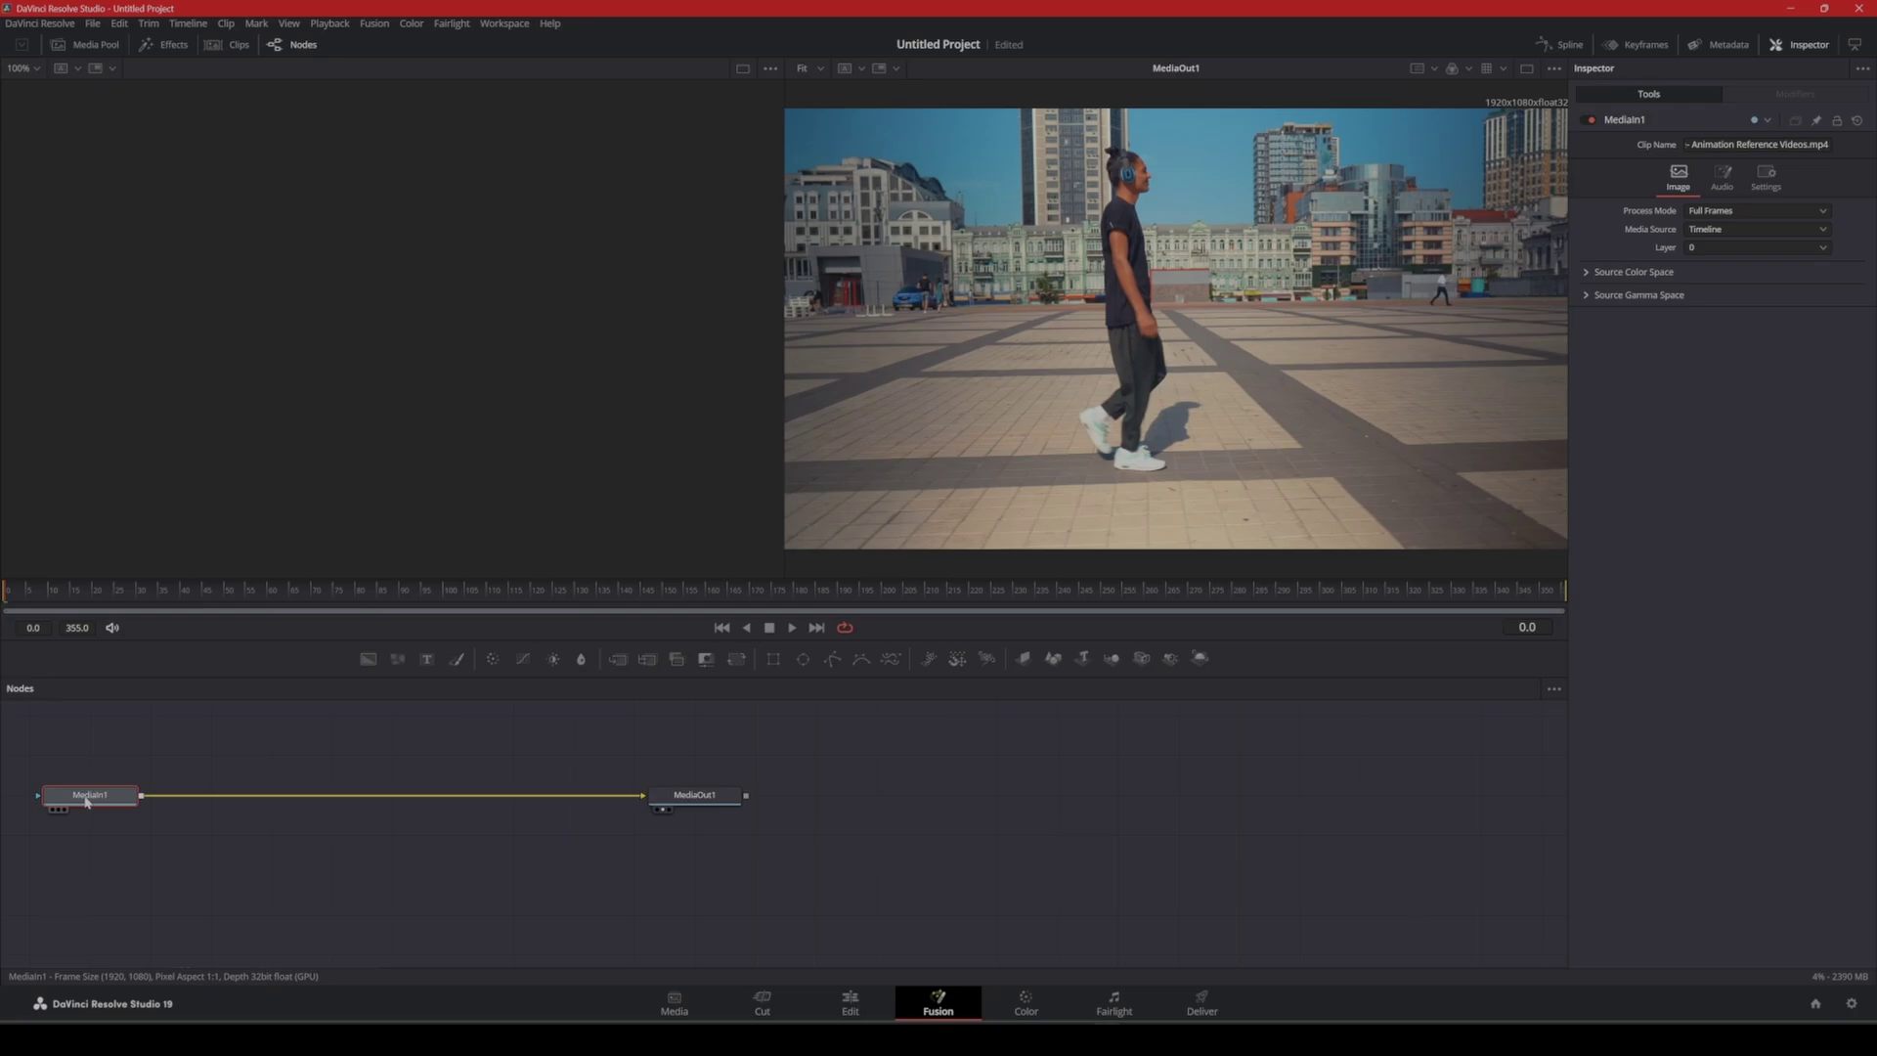
# Add a Magic Mask node between MediaIn1 and MediaOut1.
pyautogui.hotkey('shift', 'space')
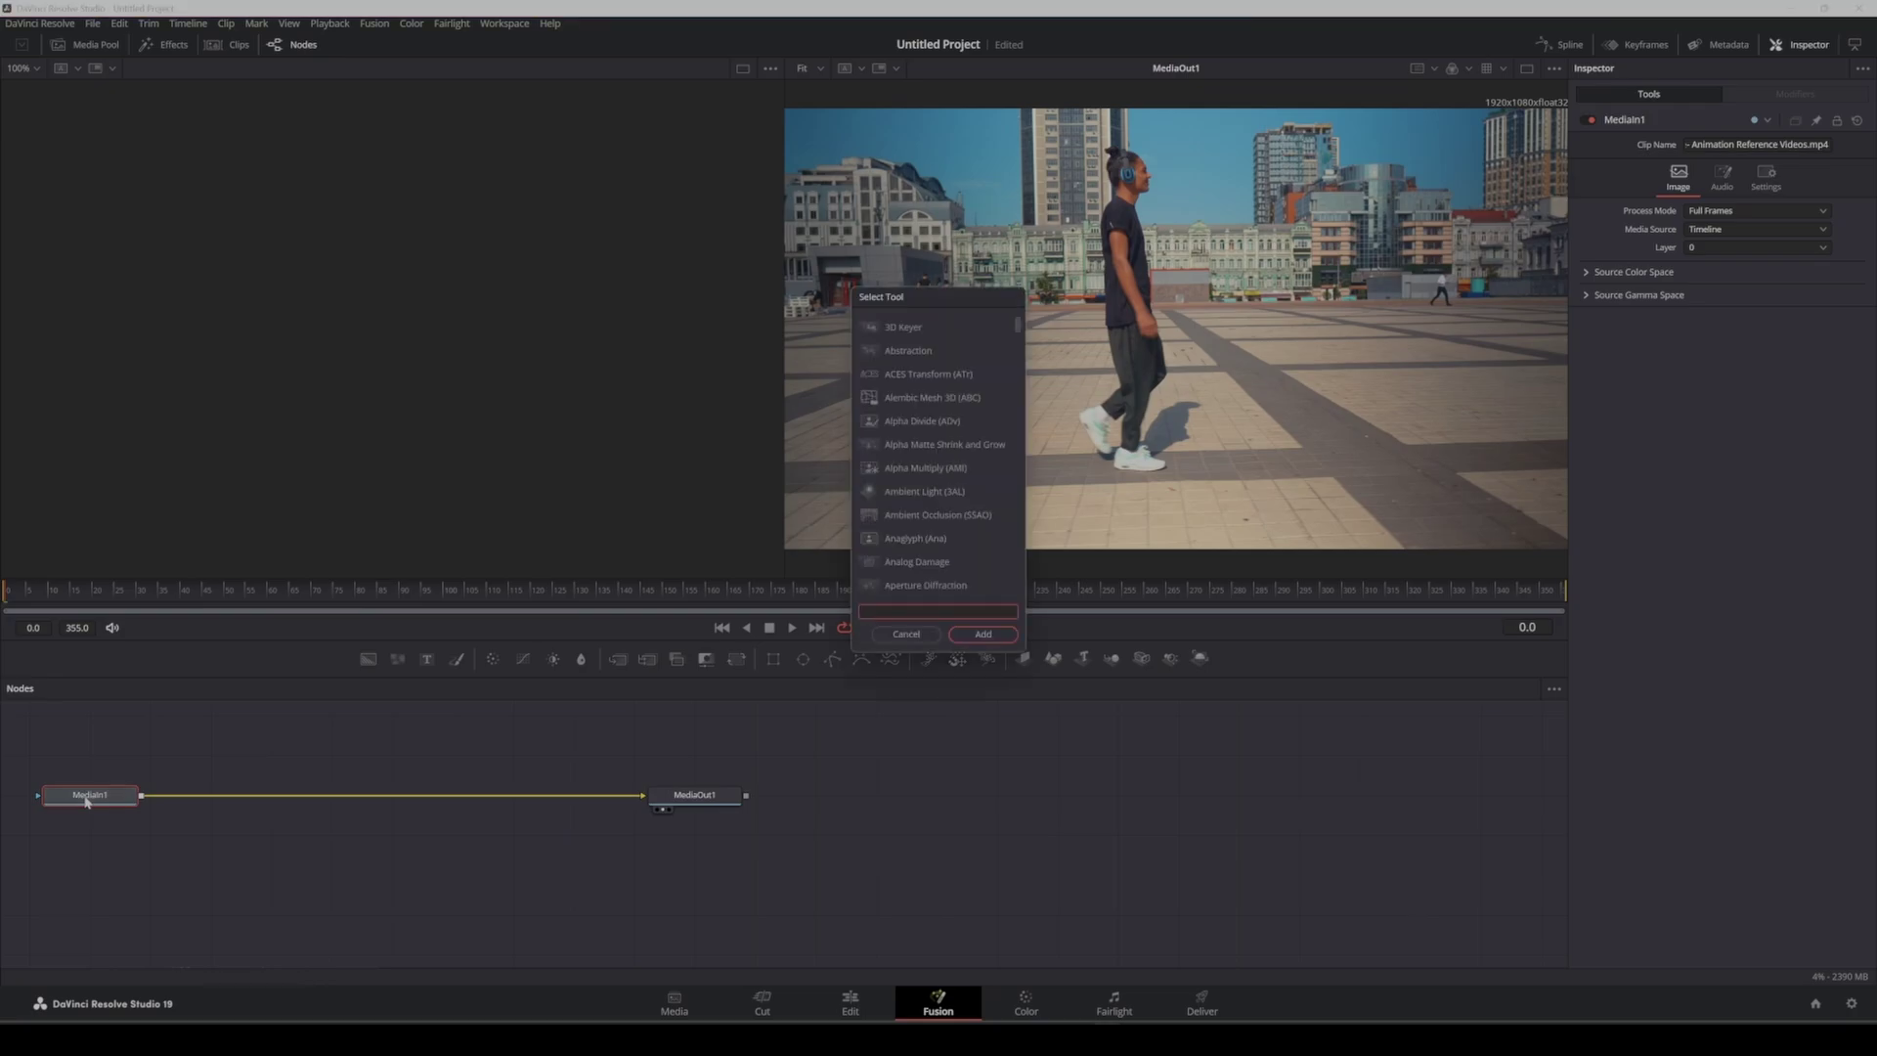
pyautogui.write('magic')
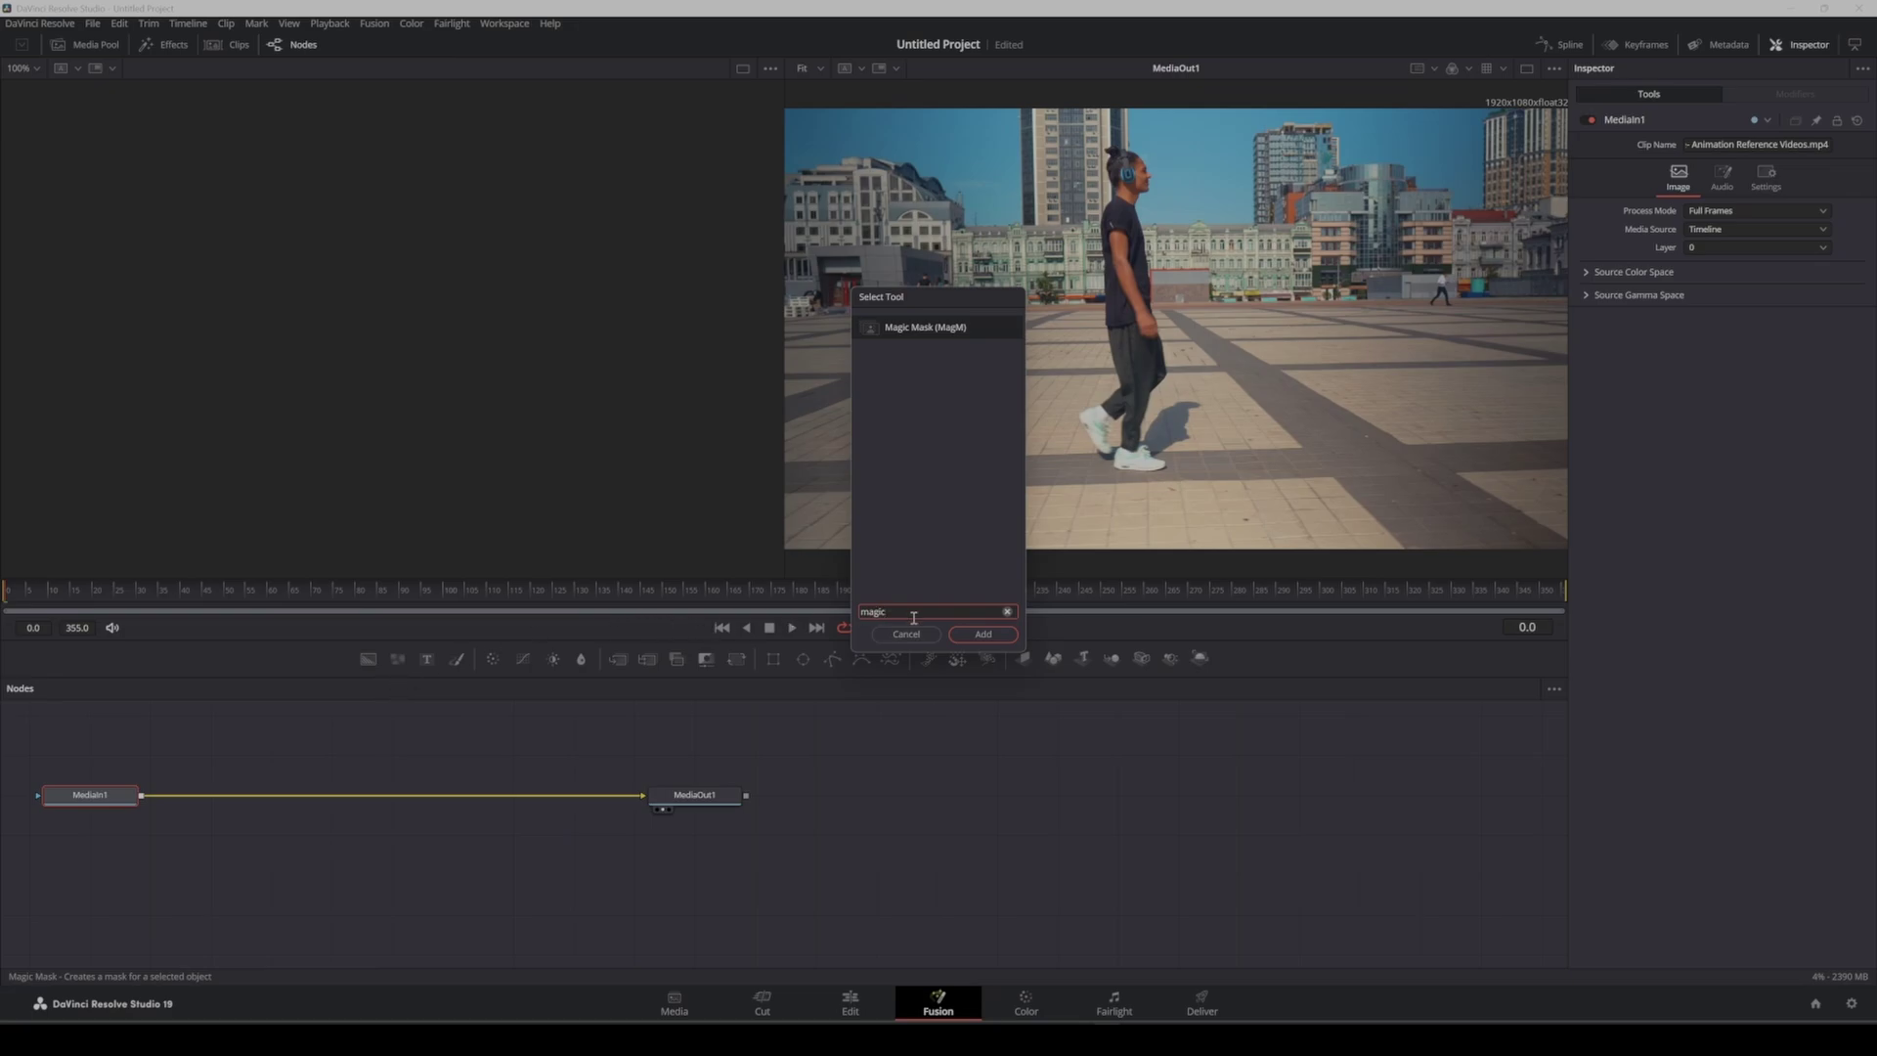
pyautogui.click(981, 636)
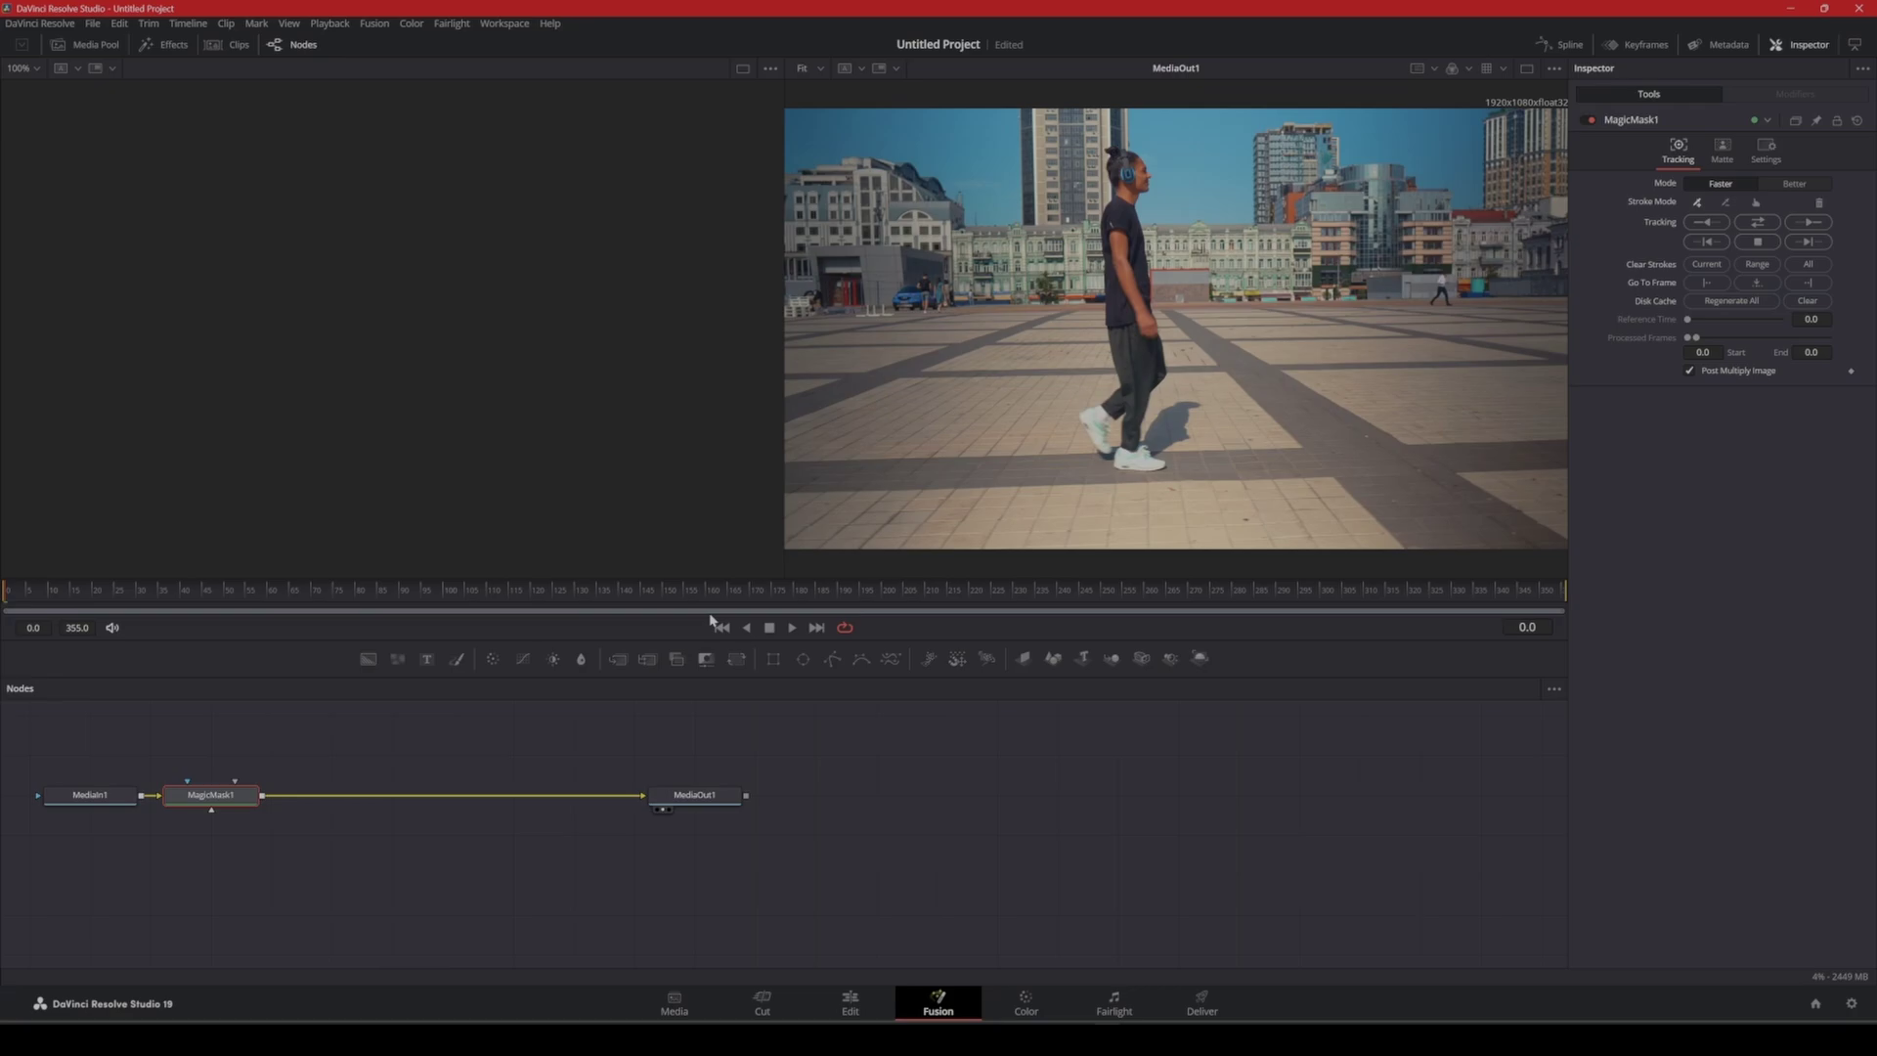
# Go to frame 59, where the man is in full stride, and paint a Magic Mask stroke over his head, body and legs.
pyautogui.press('space')
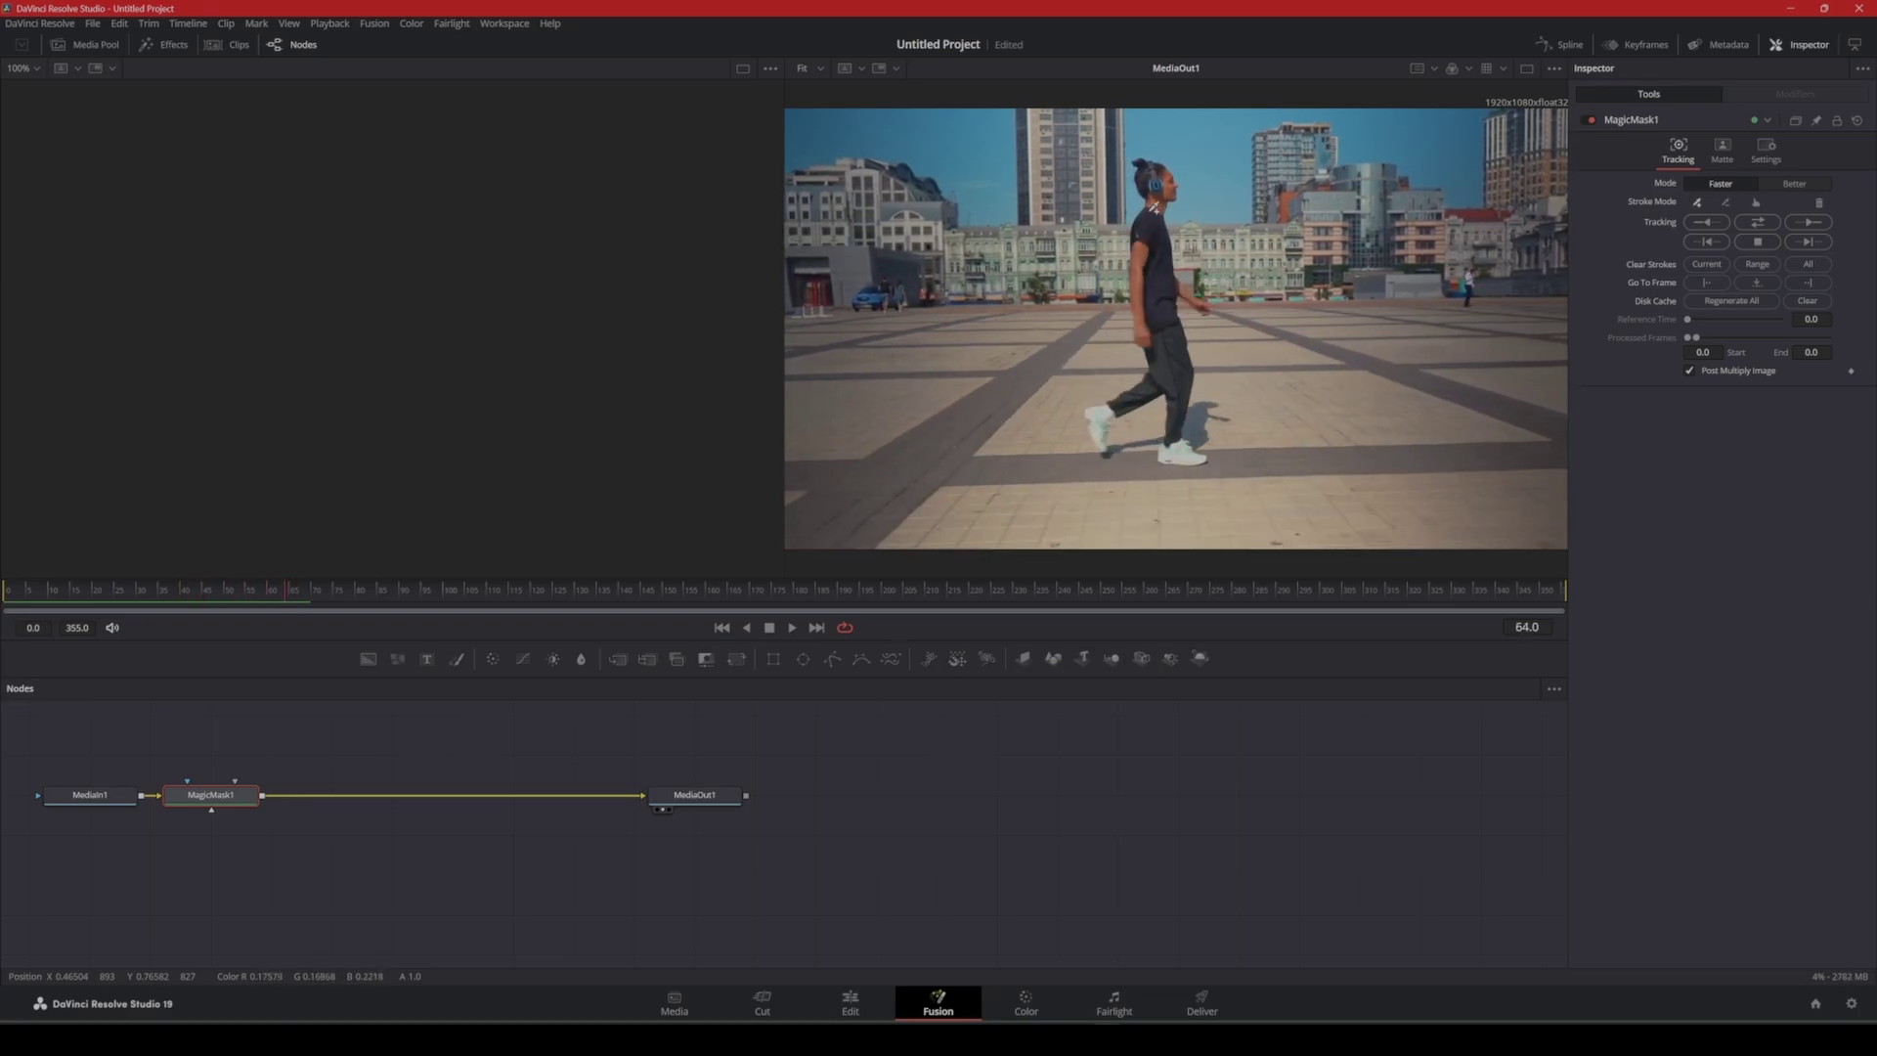
pyautogui.press('Left')
pyautogui.press('Left')
pyautogui.press('Left')
pyautogui.press('Left')
pyautogui.press('Left')
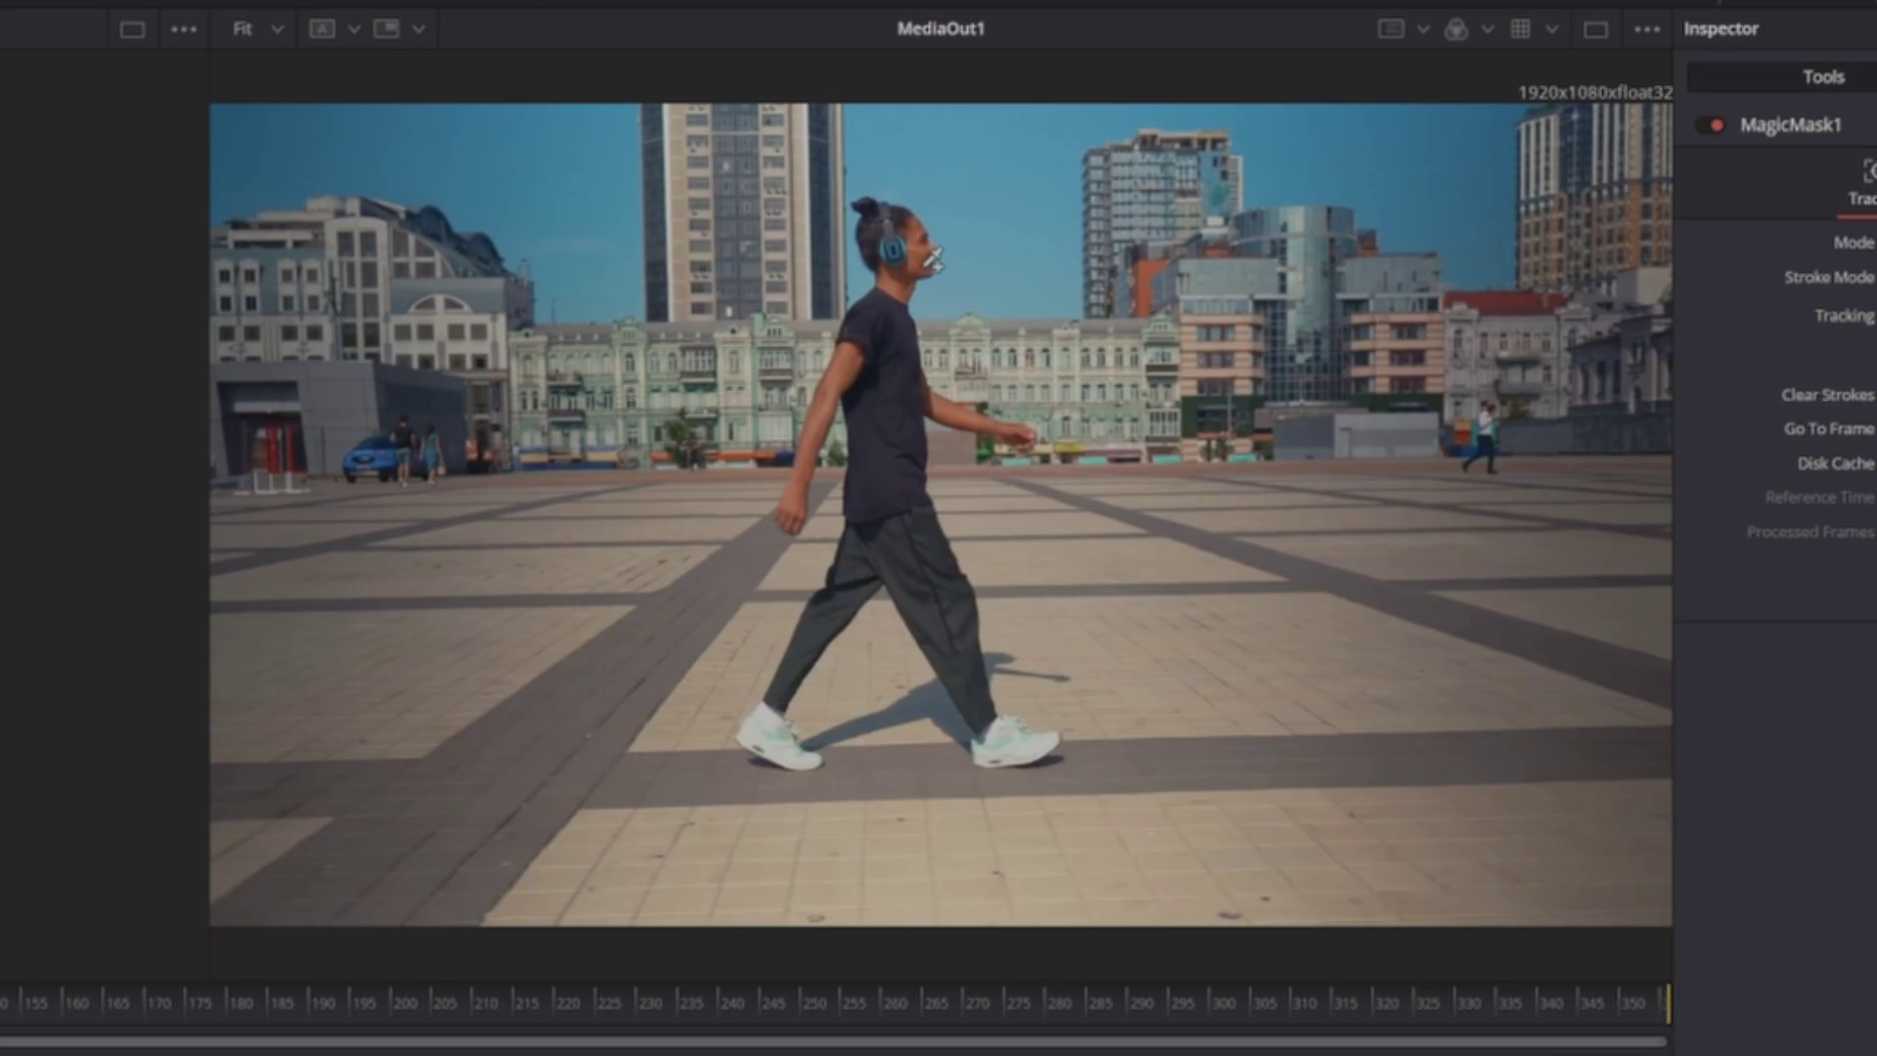
pyautogui.moveTo(924, 265)
pyautogui.mouseDown()
pyautogui.moveTo(867, 204)
pyautogui.moveTo(886, 292)
pyautogui.moveTo(794, 513)
pyautogui.moveTo(869, 344)
pyautogui.moveTo(867, 531)
pyautogui.moveTo(773, 745)
pyautogui.moveTo(790, 749)
pyautogui.moveTo(781, 704)
pyautogui.moveTo(806, 648)
pyautogui.moveTo(892, 550)
pyautogui.moveTo(992, 728)
pyautogui.moveTo(1043, 740)
pyautogui.moveTo(982, 686)
pyautogui.moveTo(923, 451)
pyautogui.moveTo(920, 389)
pyautogui.moveTo(1023, 426)
pyautogui.moveTo(928, 376)
pyautogui.moveTo(912, 272)
pyautogui.moveTo(947, 257)
pyautogui.mouseUp()
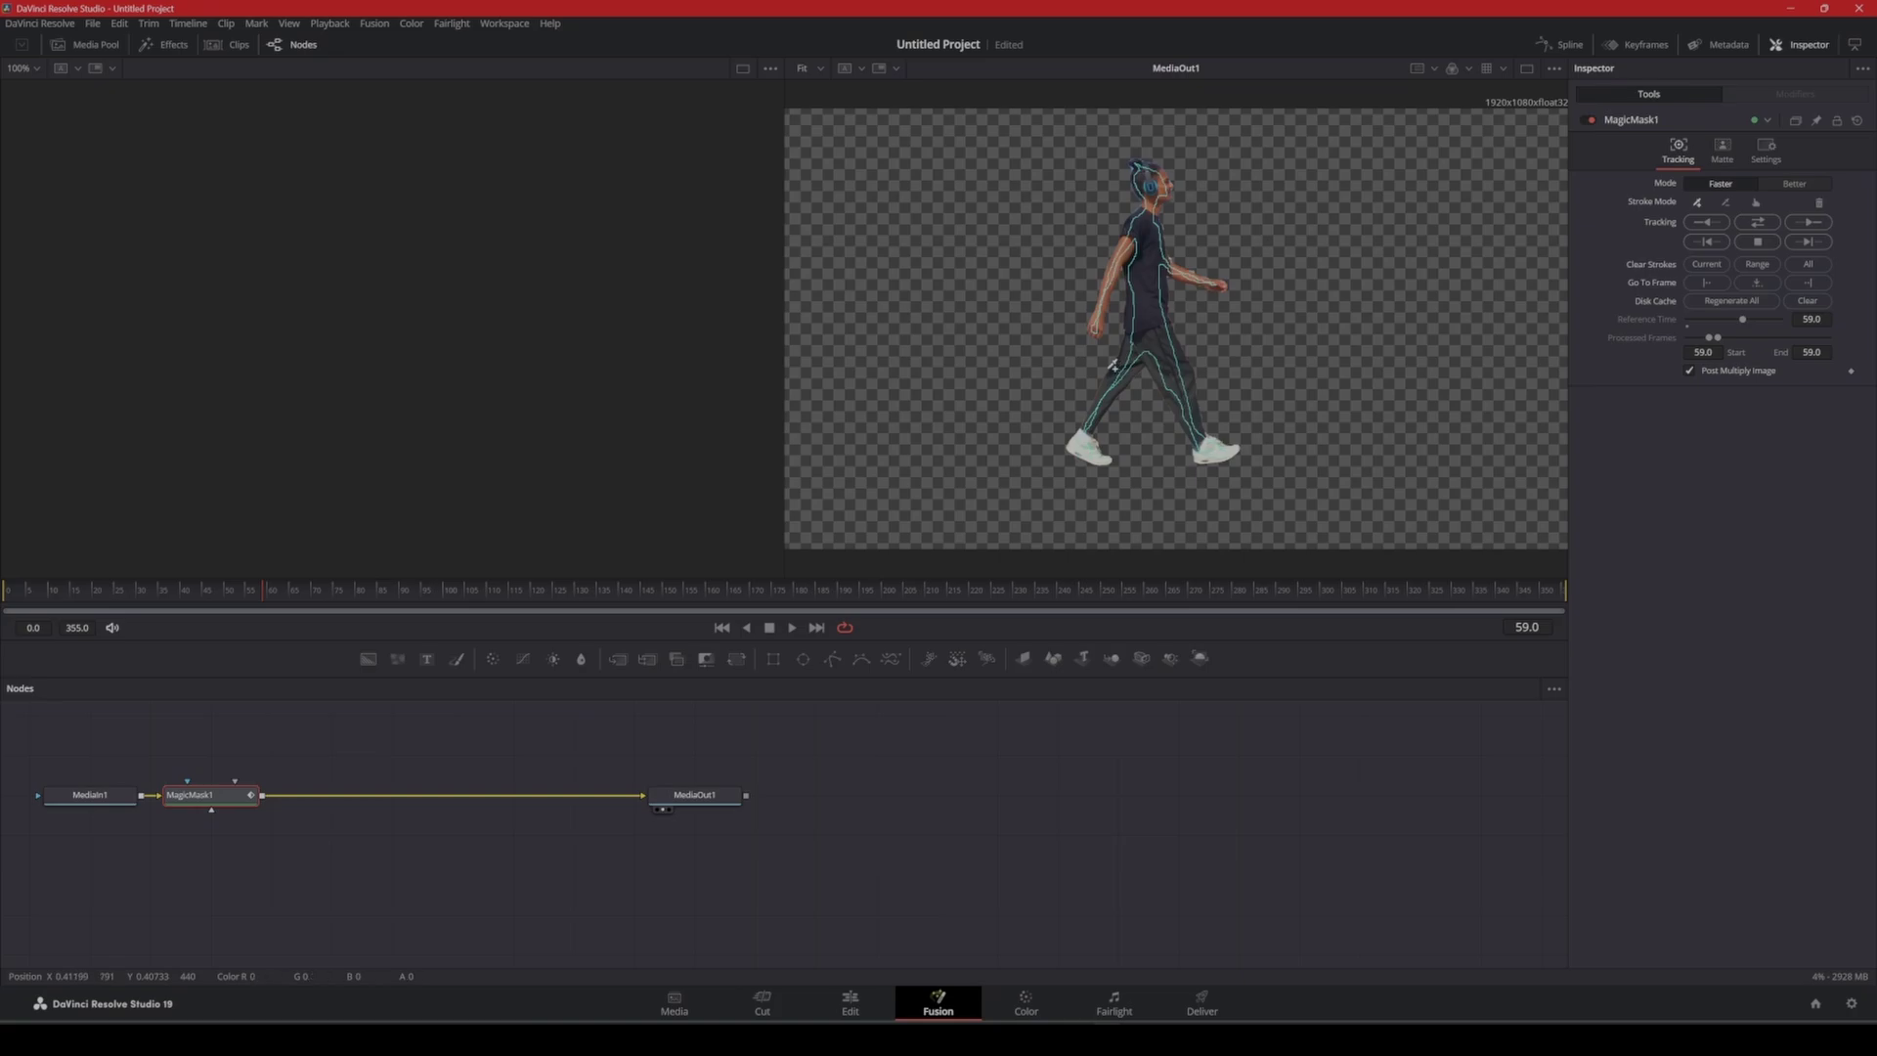
# On the Edit page, split the man clip at 01:00:01:29 and delete the part before the cut.
pyautogui.click(836, 998)
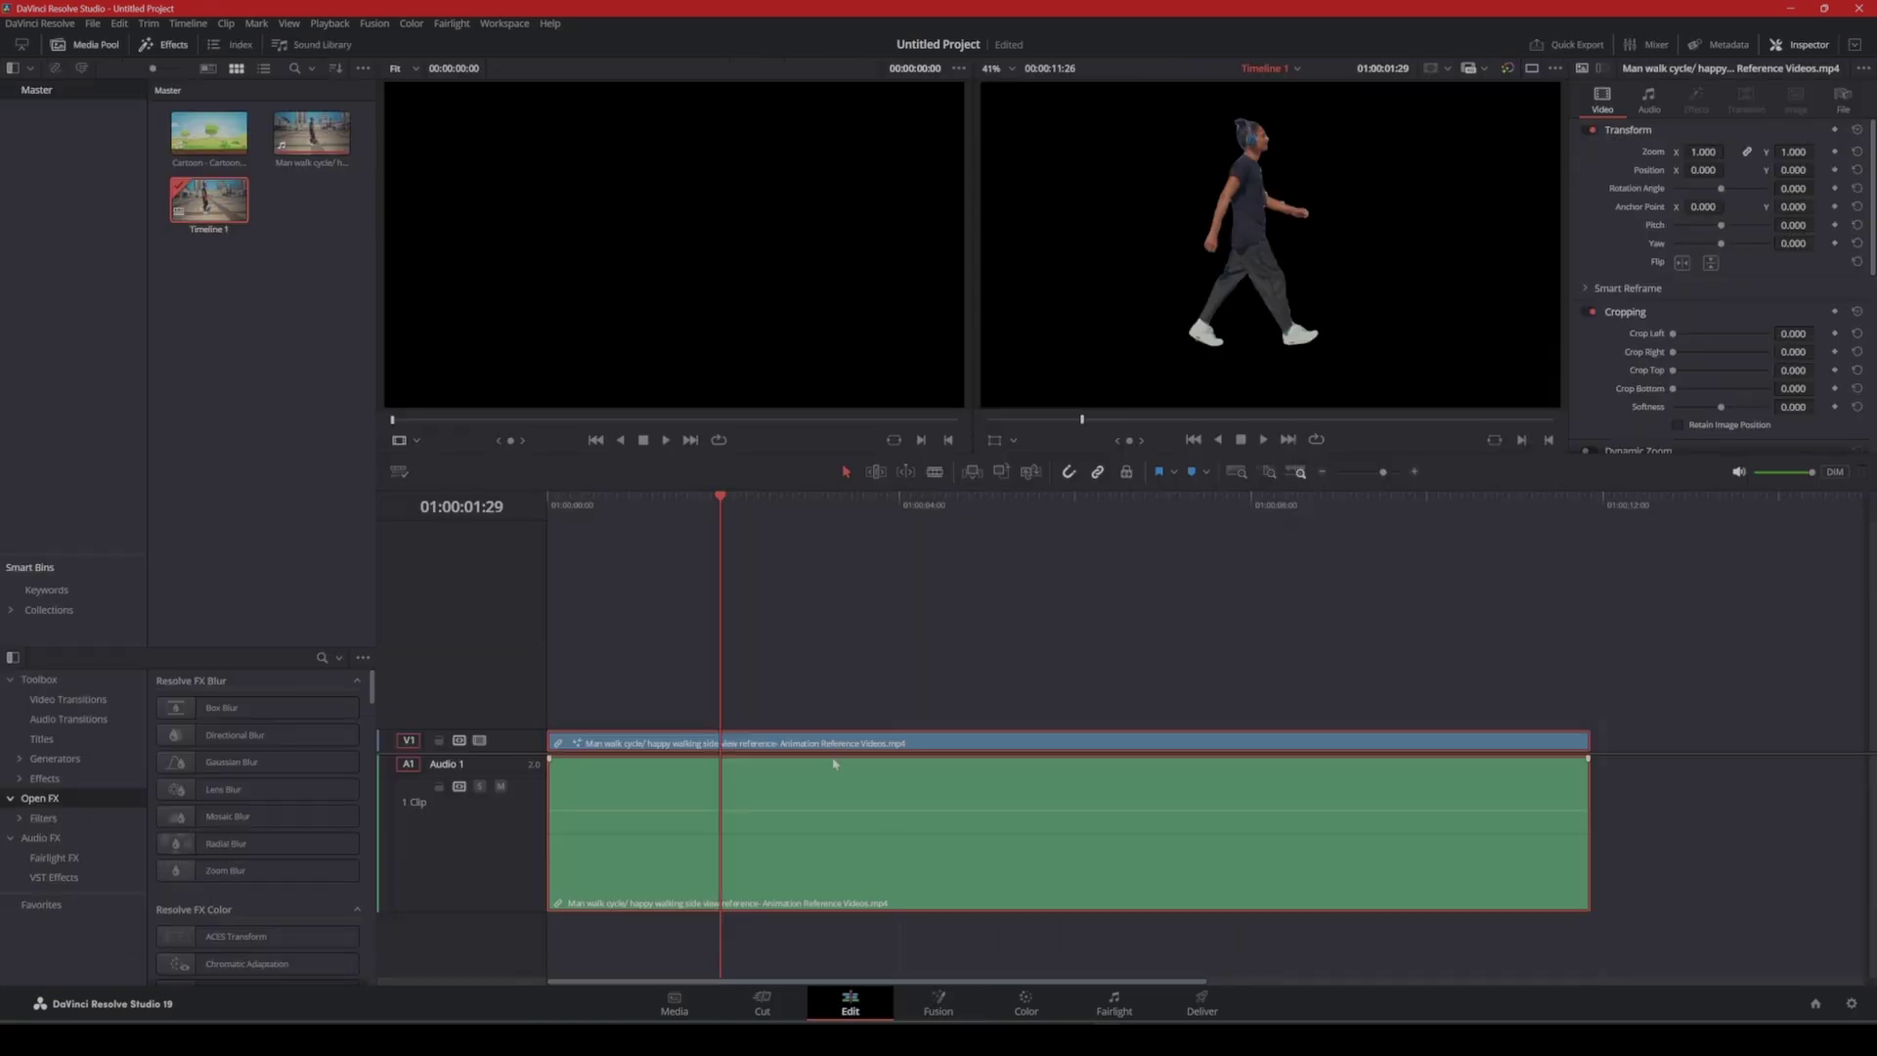
pyautogui.press('b')
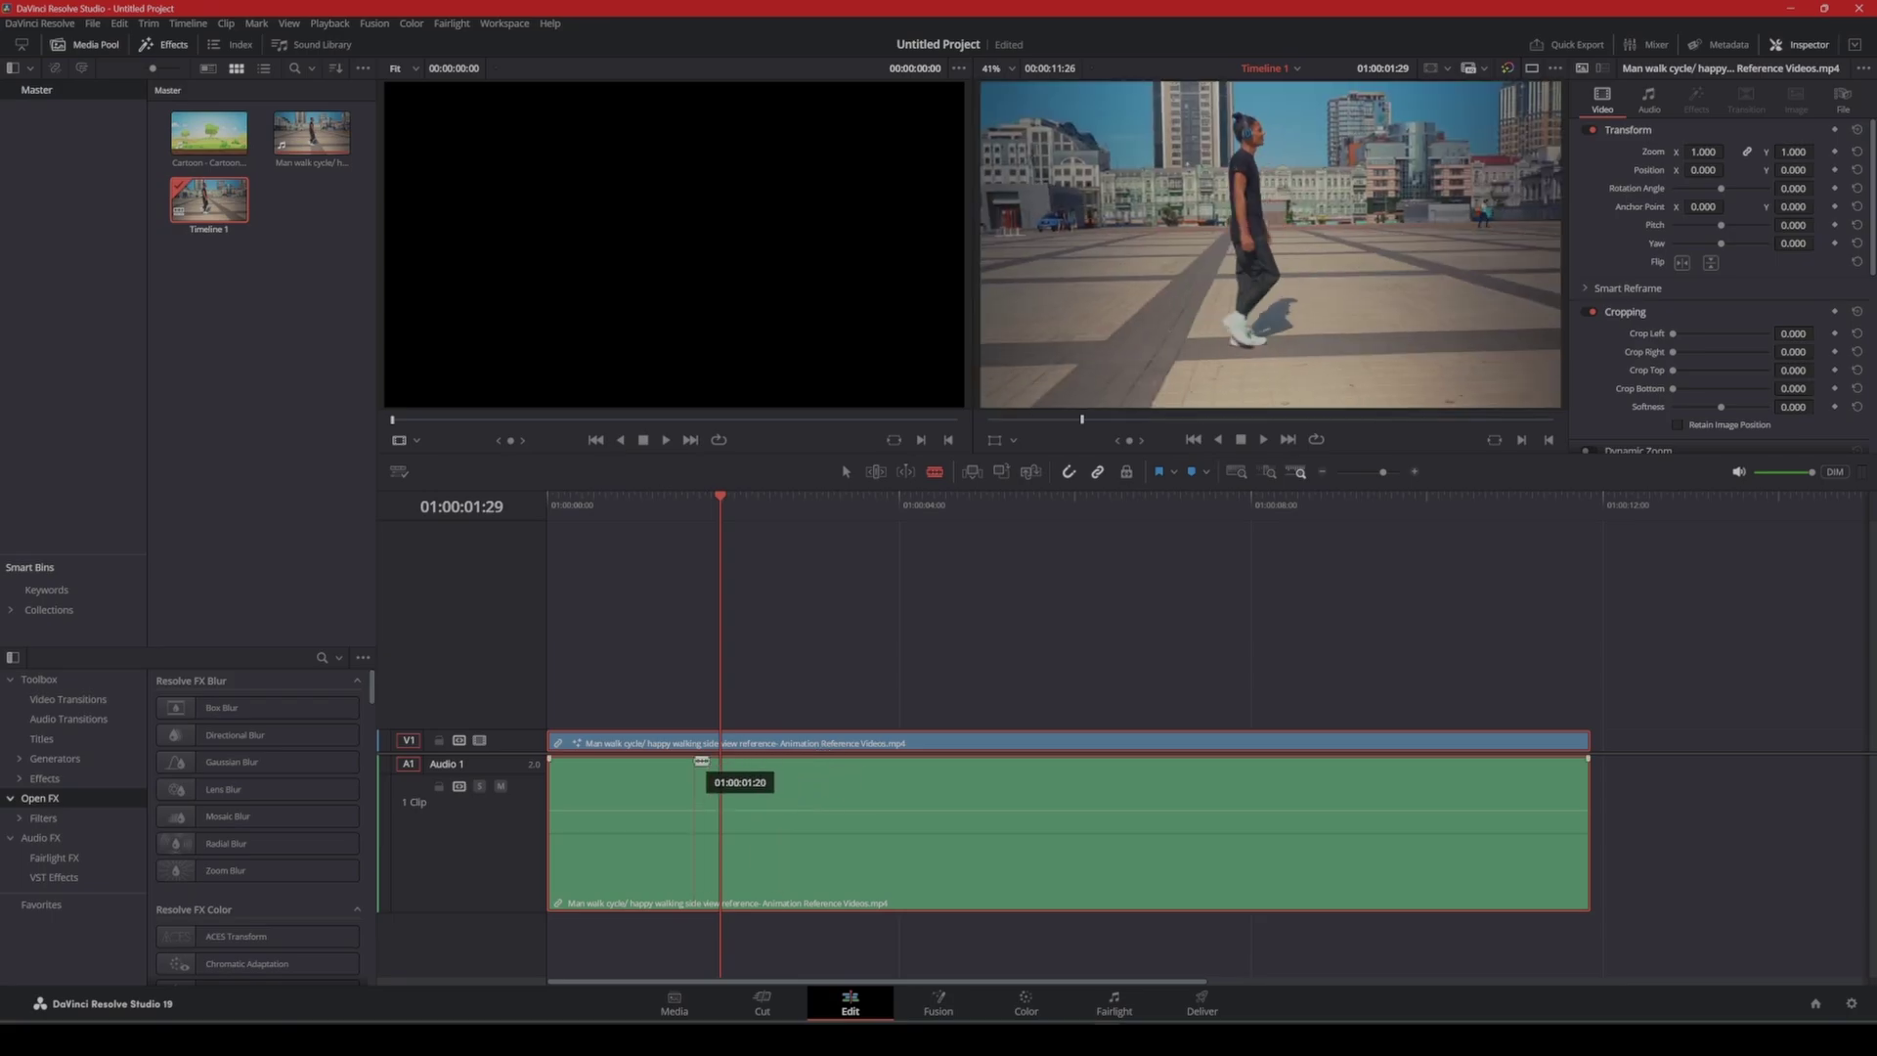
pyautogui.click(724, 770)
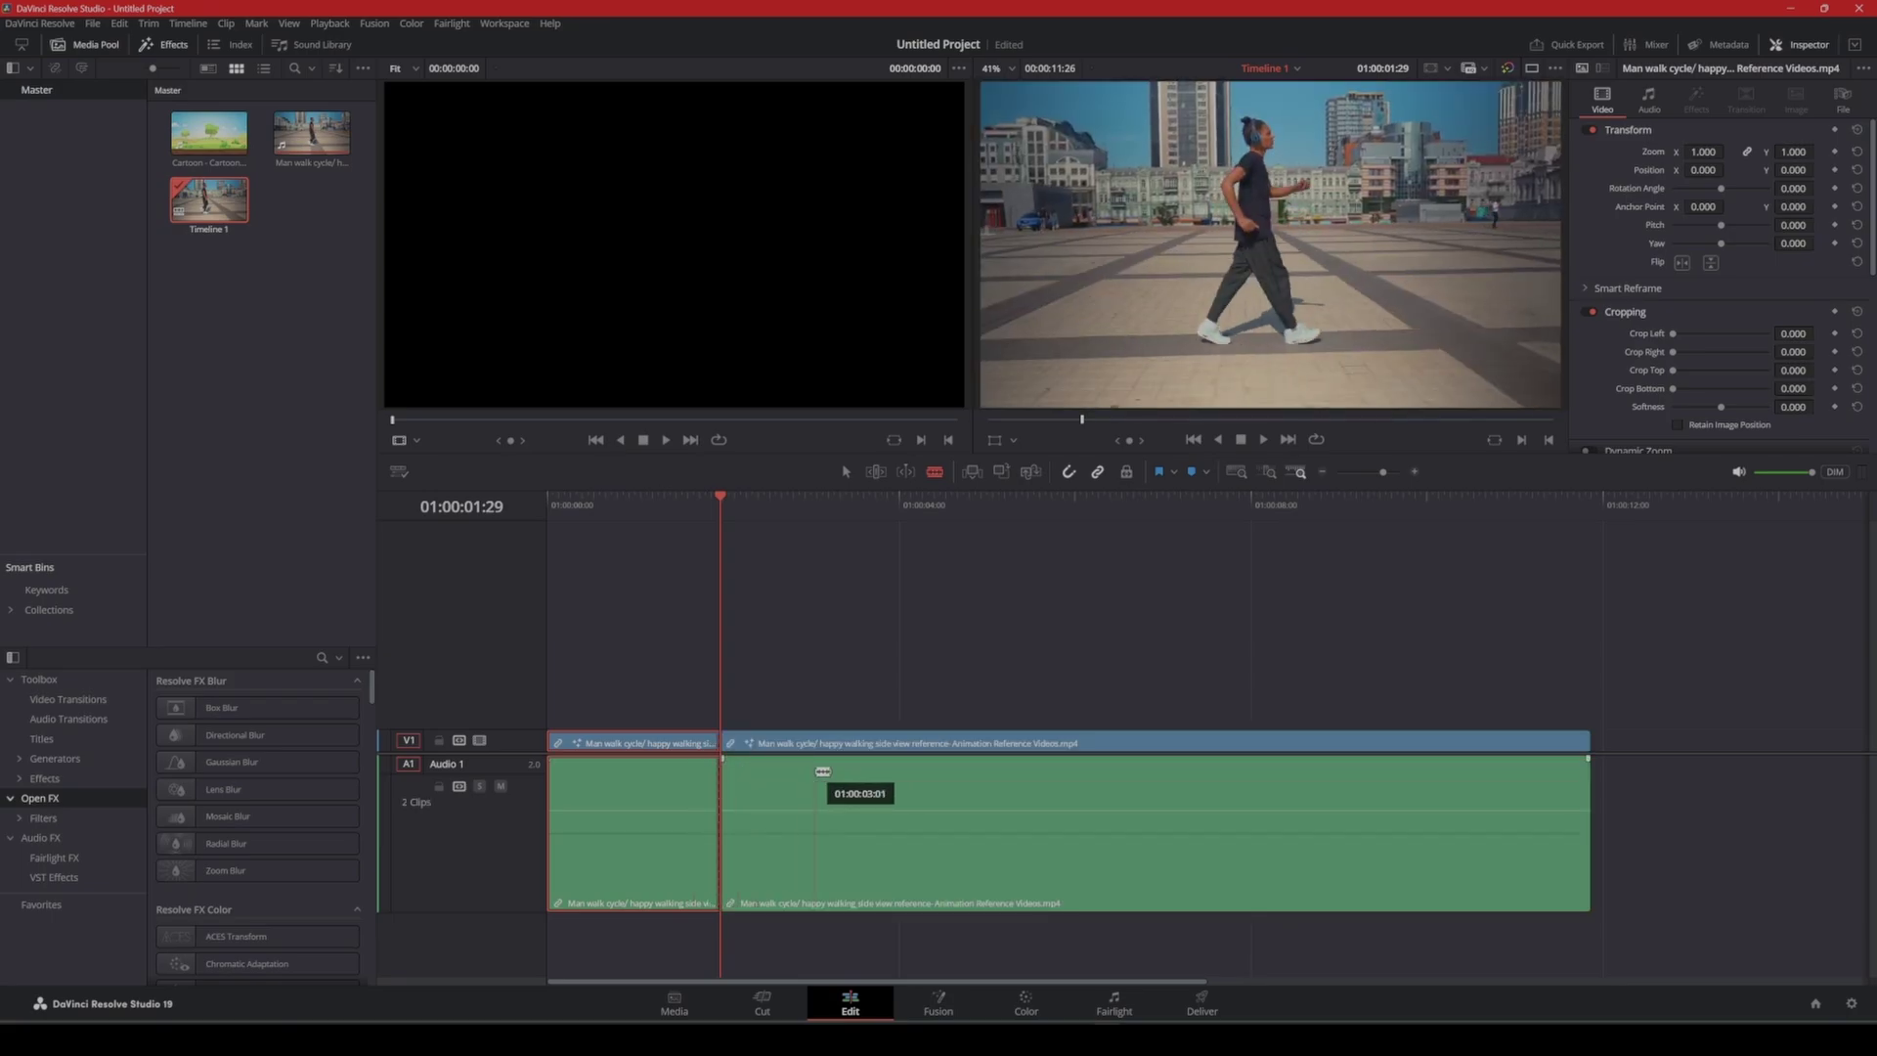
pyautogui.press('a')
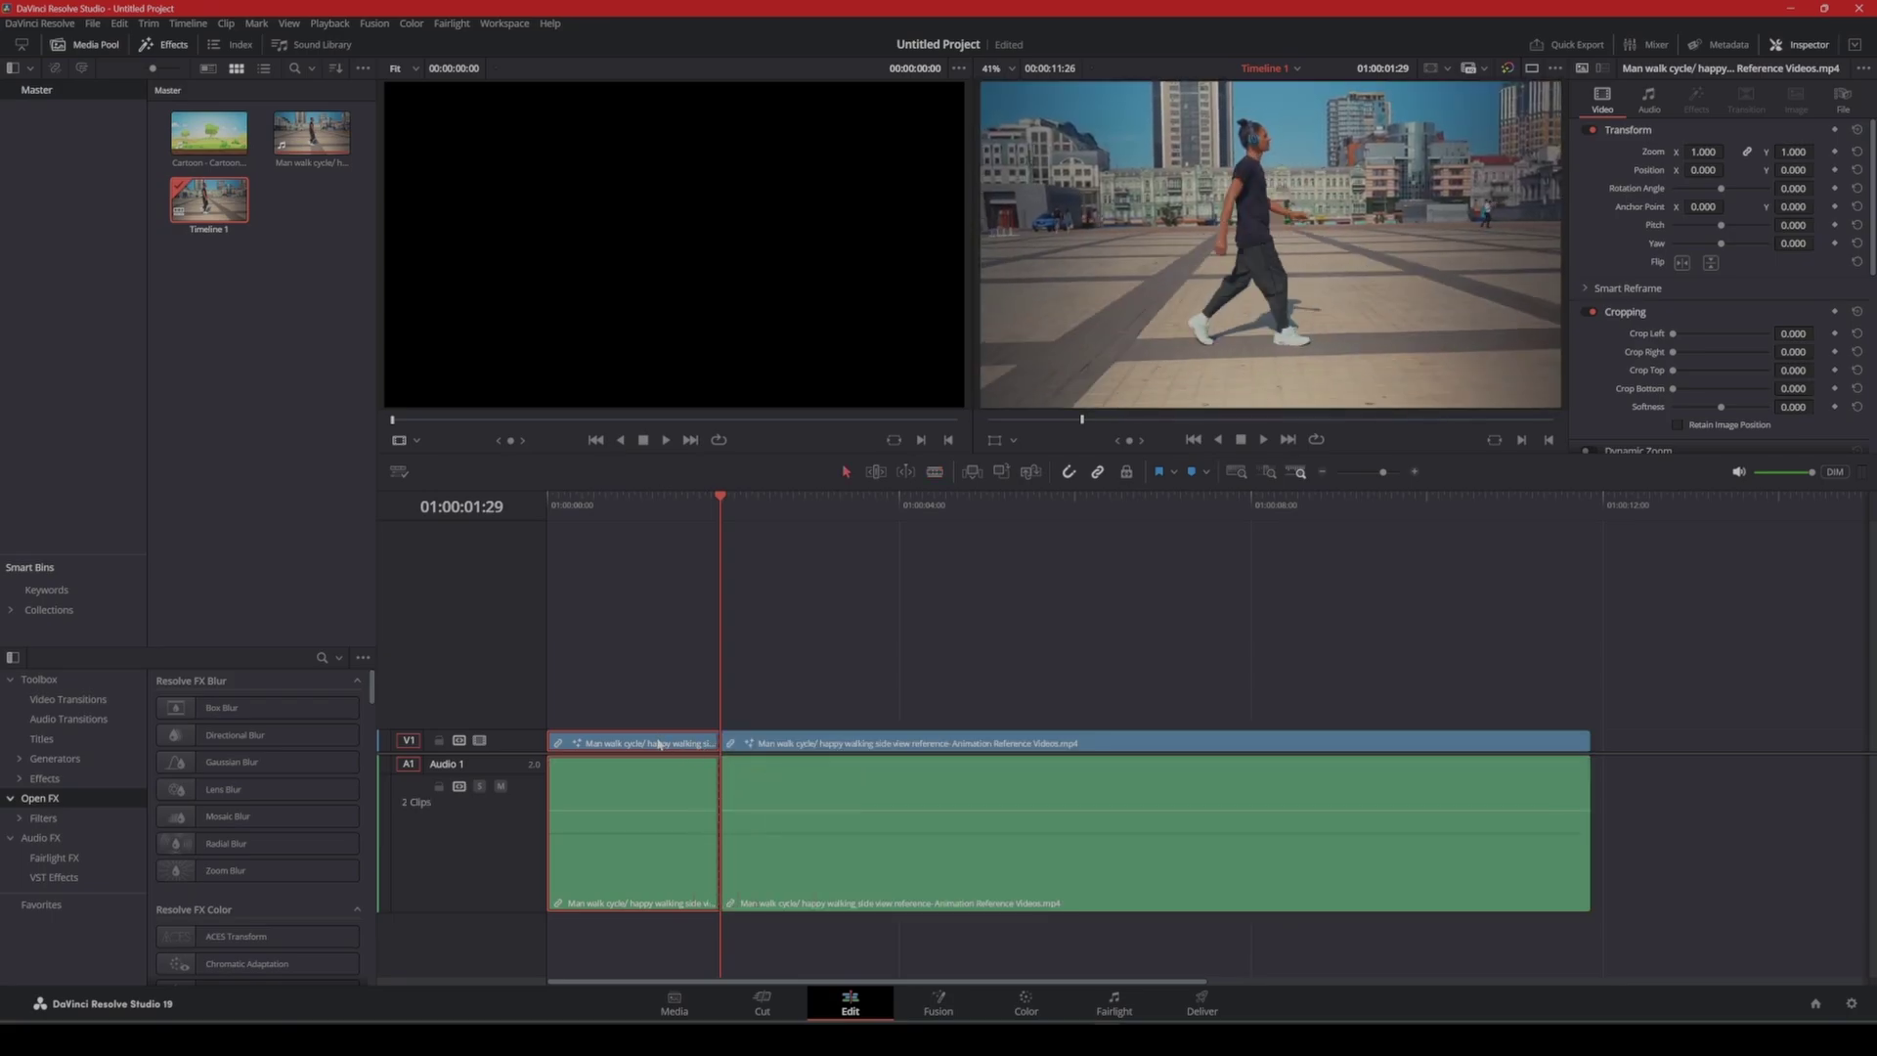
pyautogui.press('Delete')
# Open the remaining man clip in Fusion and track its Magic Mask forward to the clip's end.
pyautogui.click(760, 747)
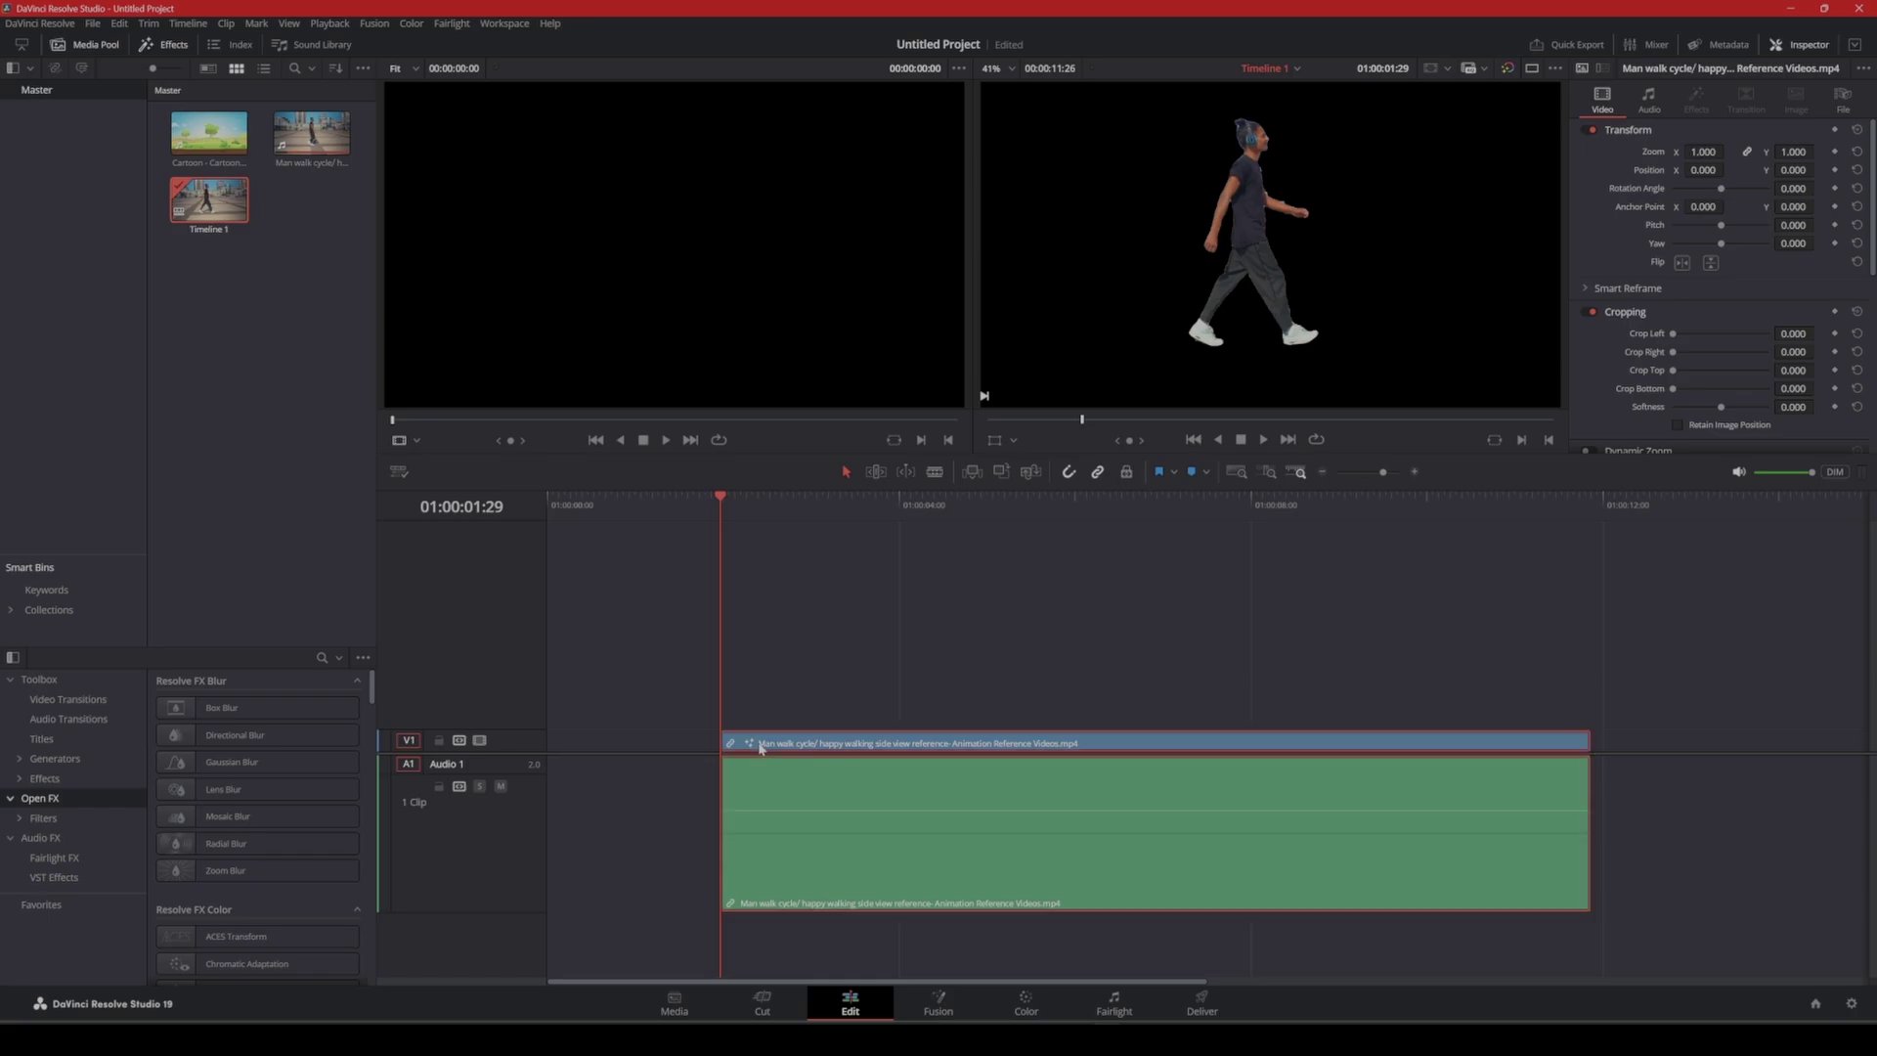
pyautogui.click(937, 1002)
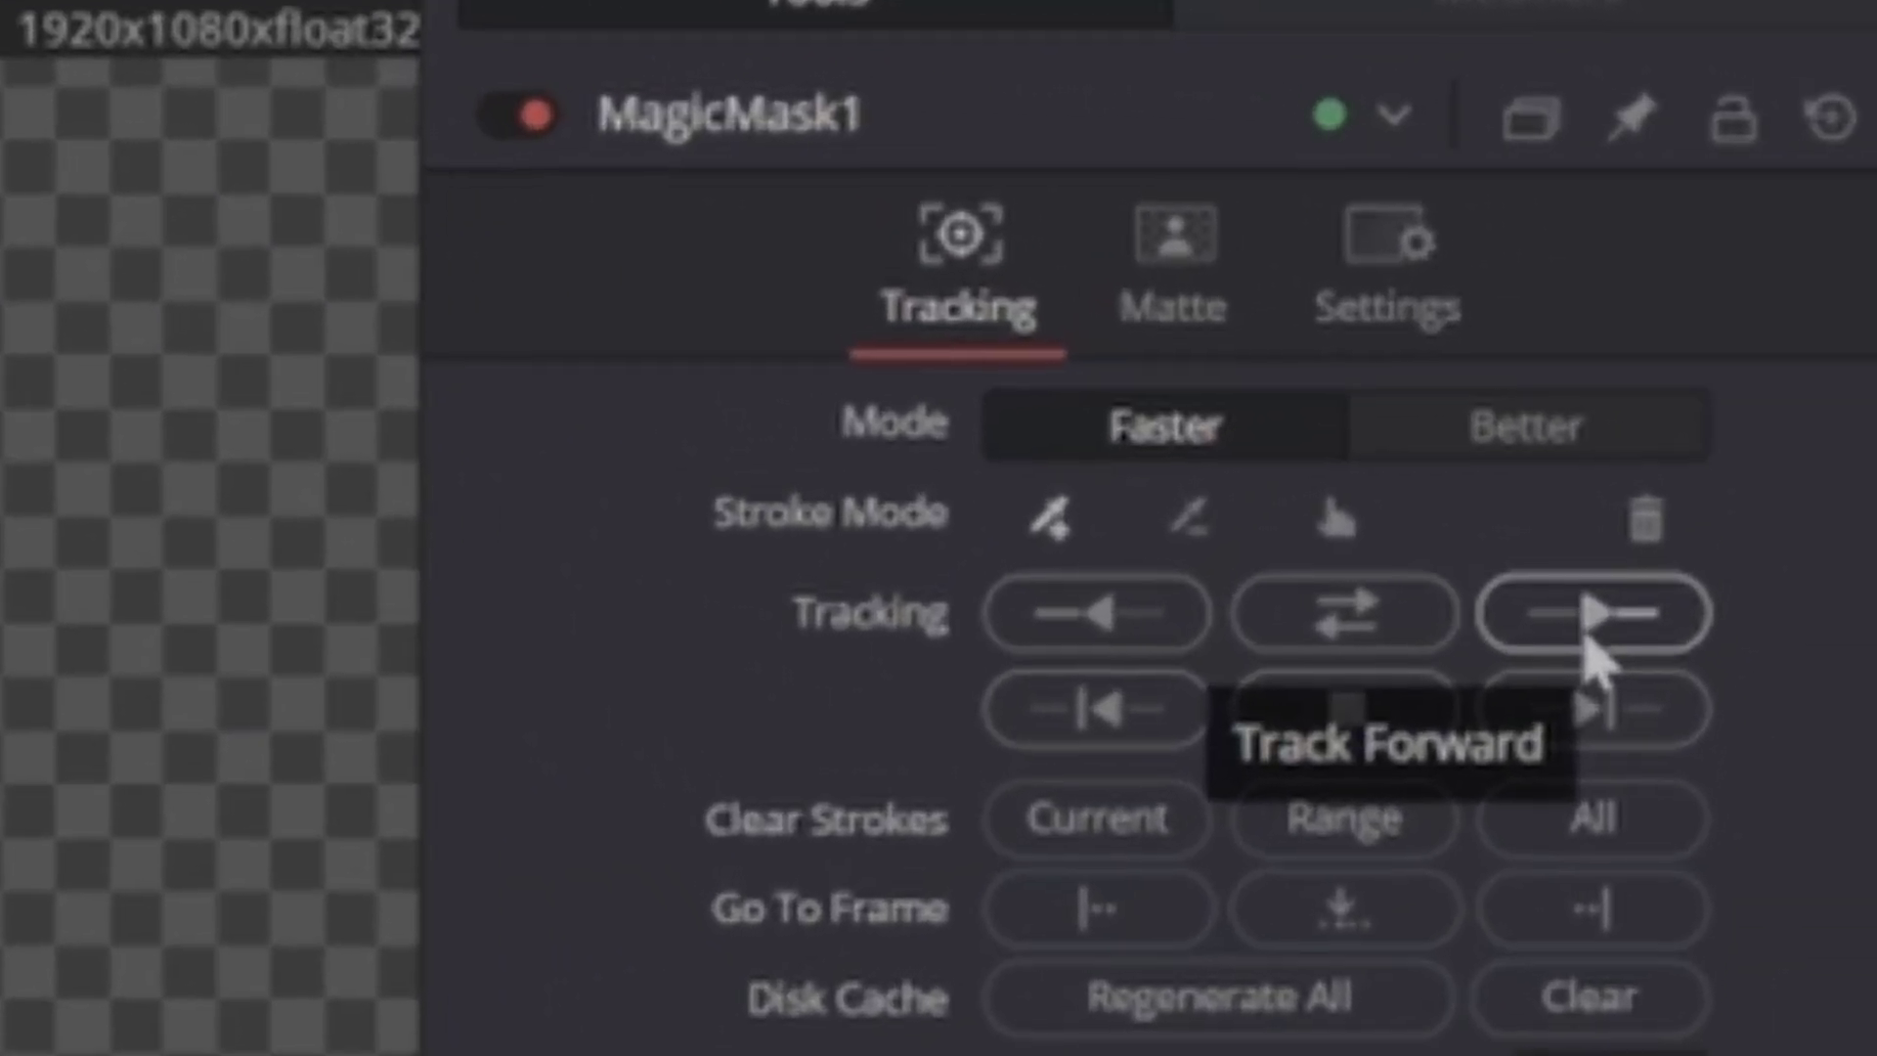
pyautogui.click(1806, 226)
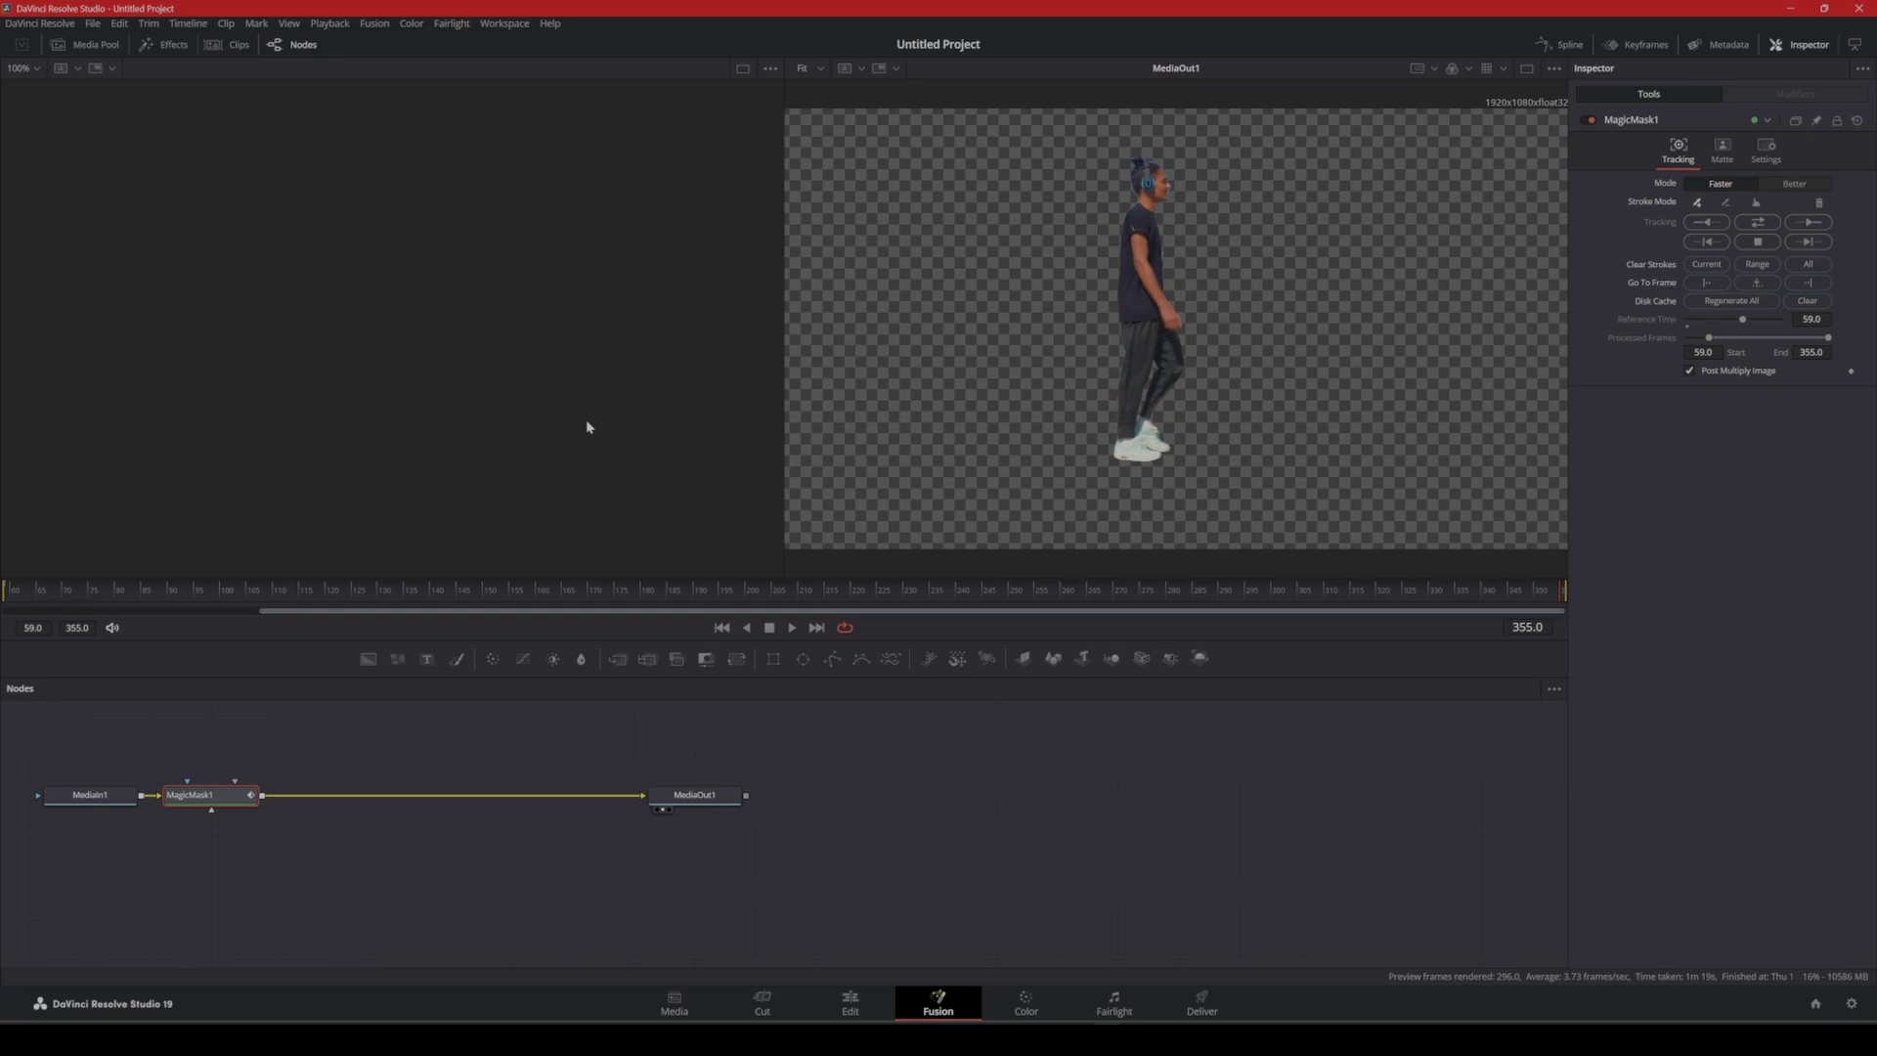
# Return to the Edit page and move the masked man clip to the start of the timeline.
pyautogui.click(848, 1000)
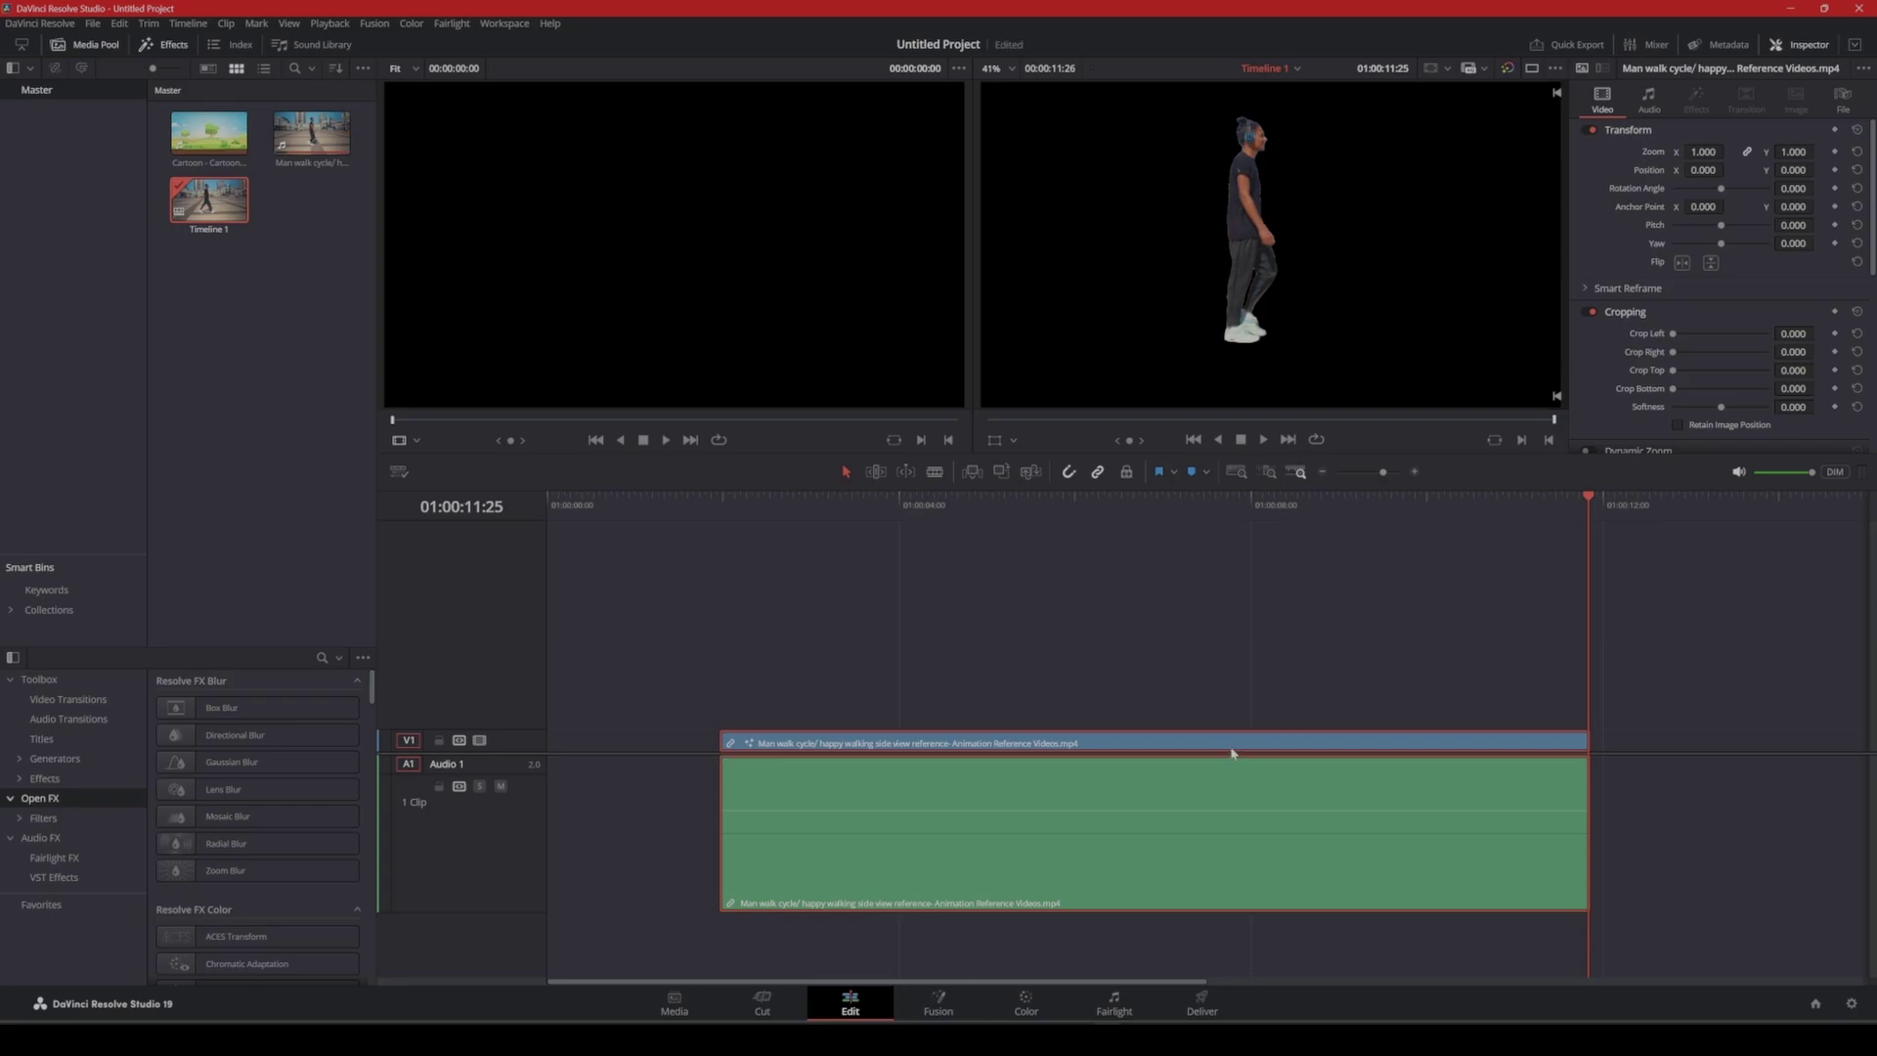
pyautogui.moveTo(1231, 753); pyautogui.dragTo(1058, 754)
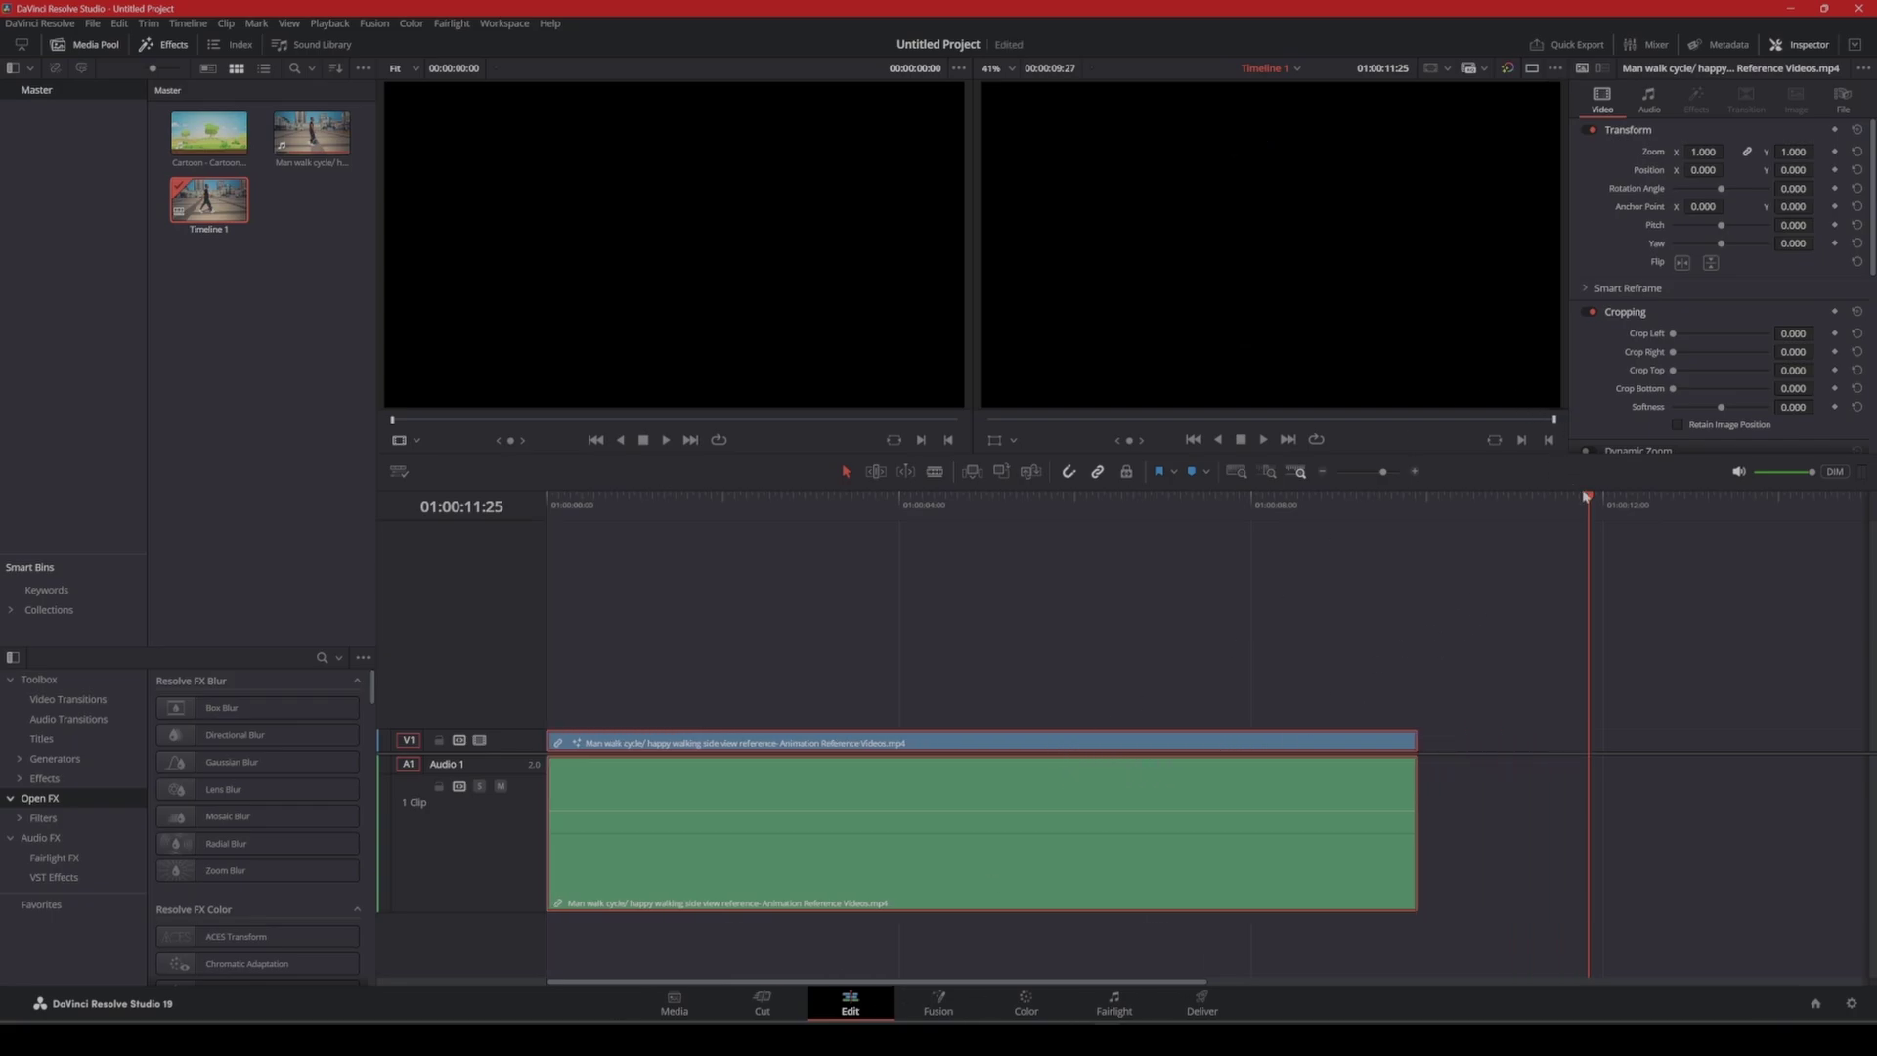
# Play the masked man clip from the start to review the cut-out and return the playhead to 01:00:00:00.
pyautogui.moveTo(1585, 493); pyautogui.dragTo(510, 624)
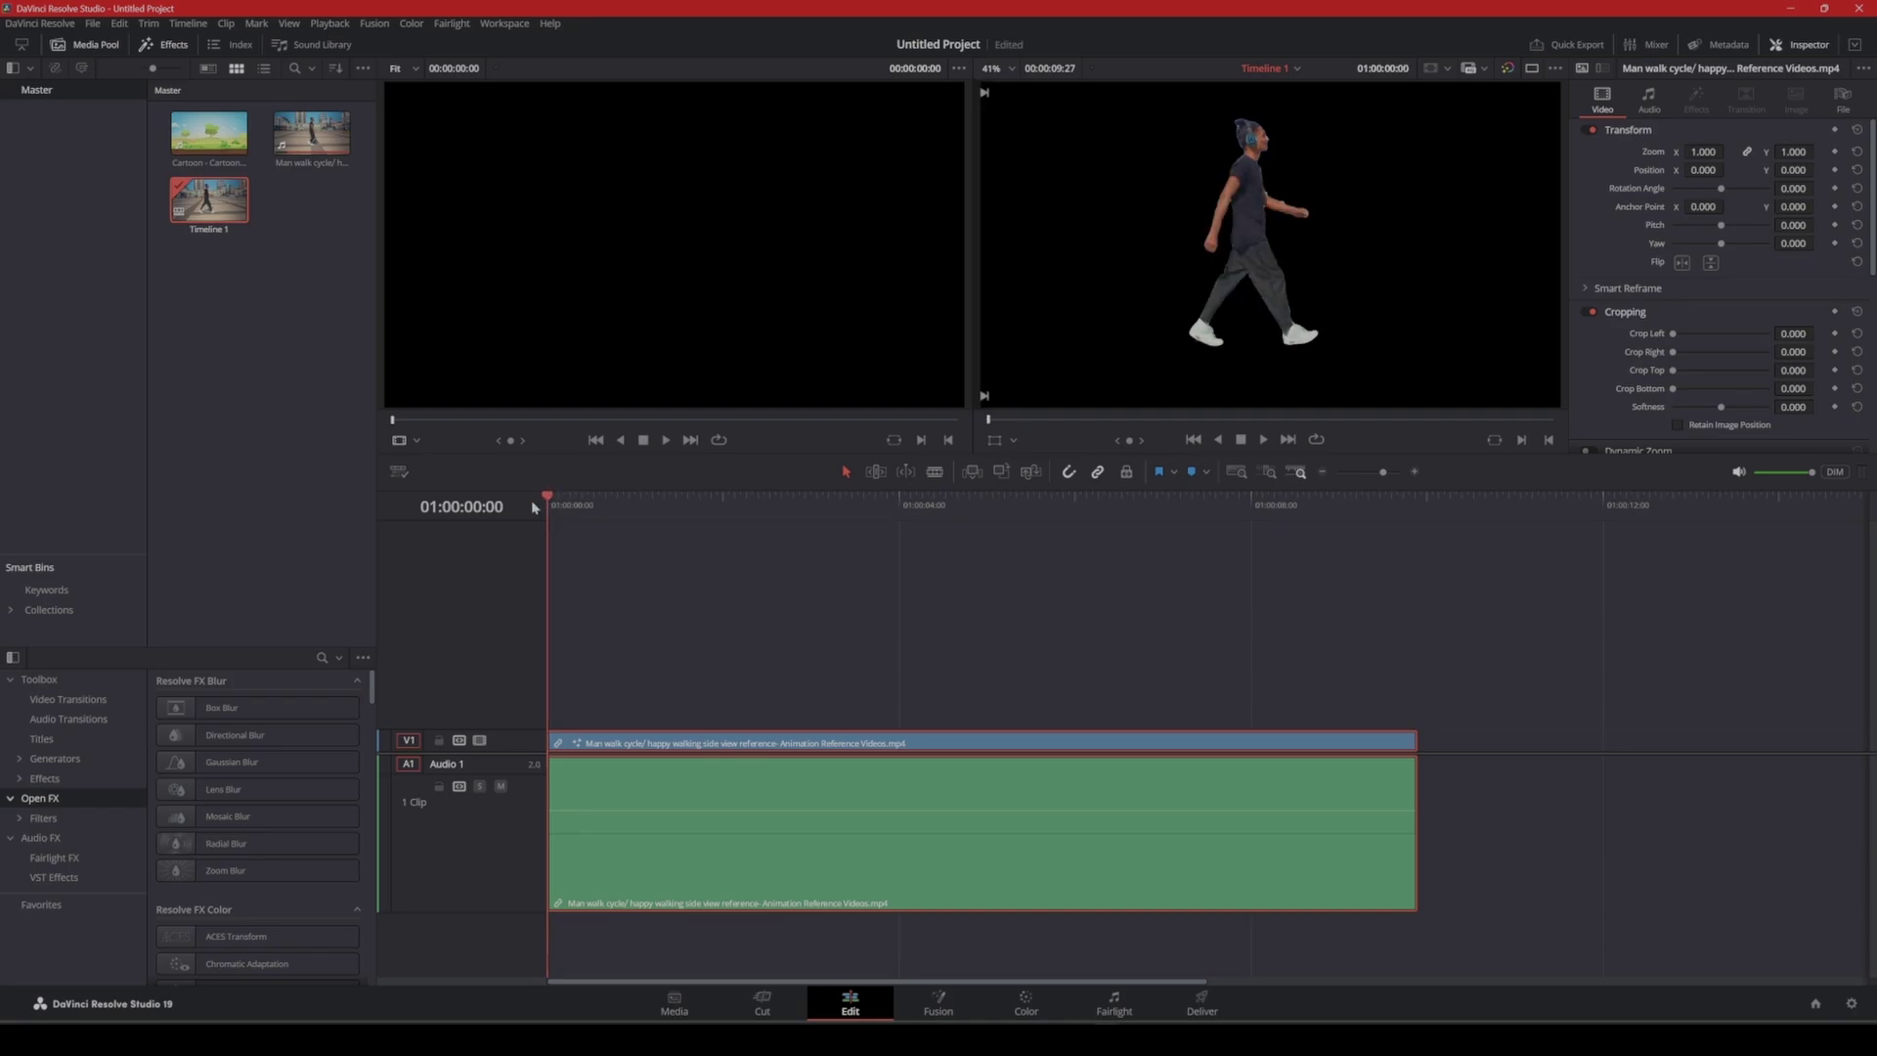
pyautogui.press('space')
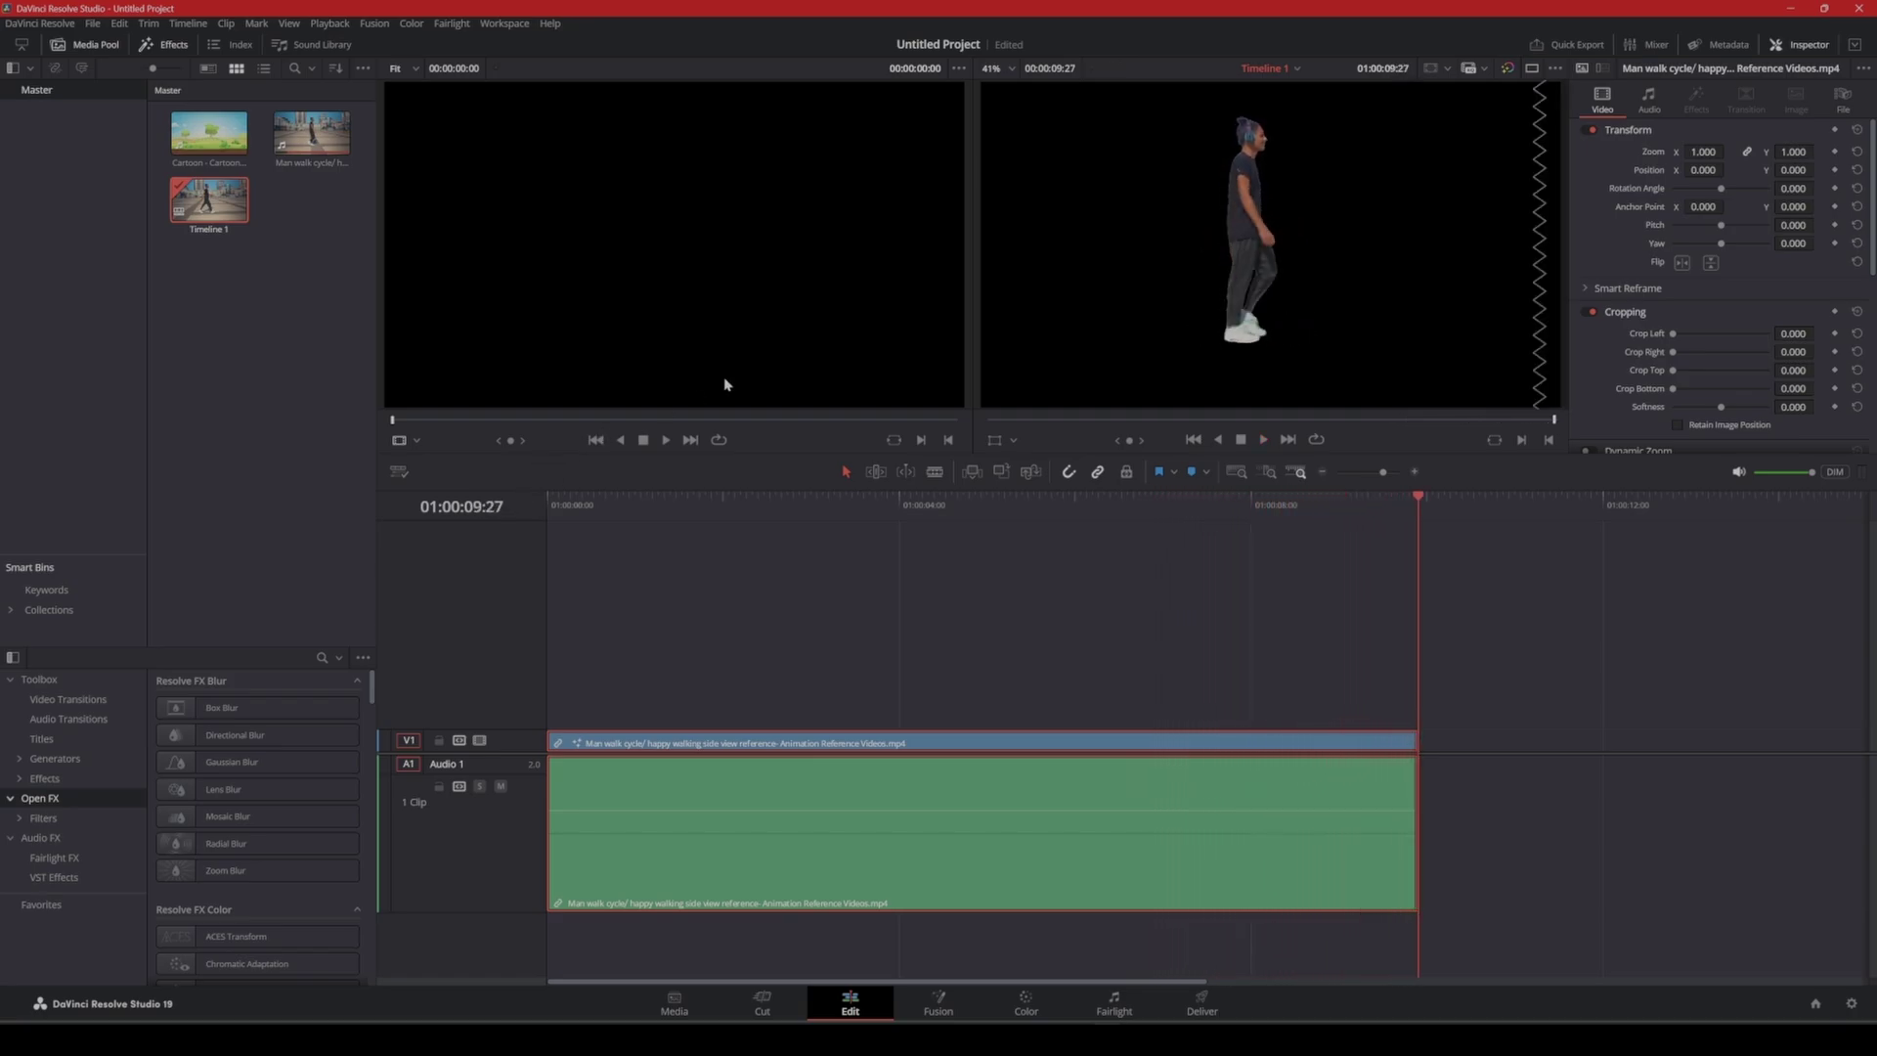
pyautogui.moveTo(1420, 496); pyautogui.dragTo(416, 642)
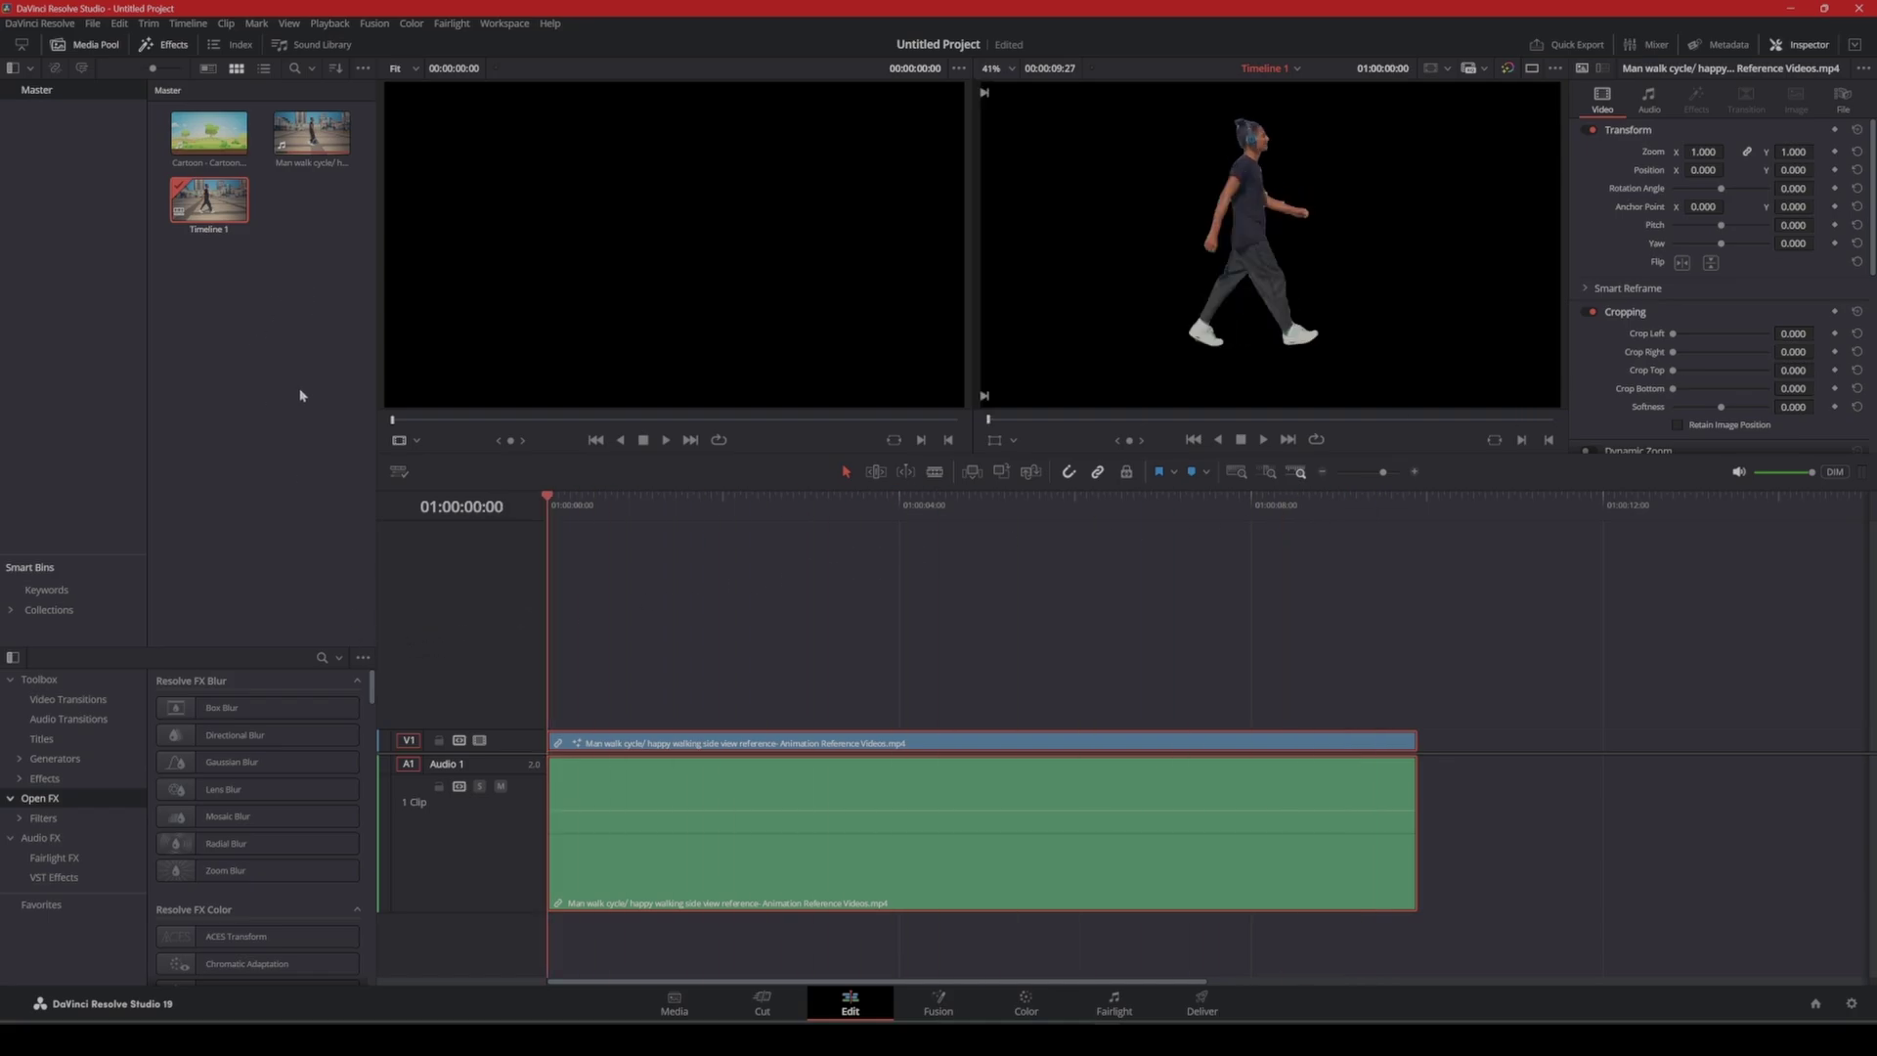
# Move the man clip up to V2, save the project, and place the Cartoon Country Landscape Loop clip beneath it on V1.
pyautogui.moveTo(662, 744); pyautogui.dragTo(643, 725)
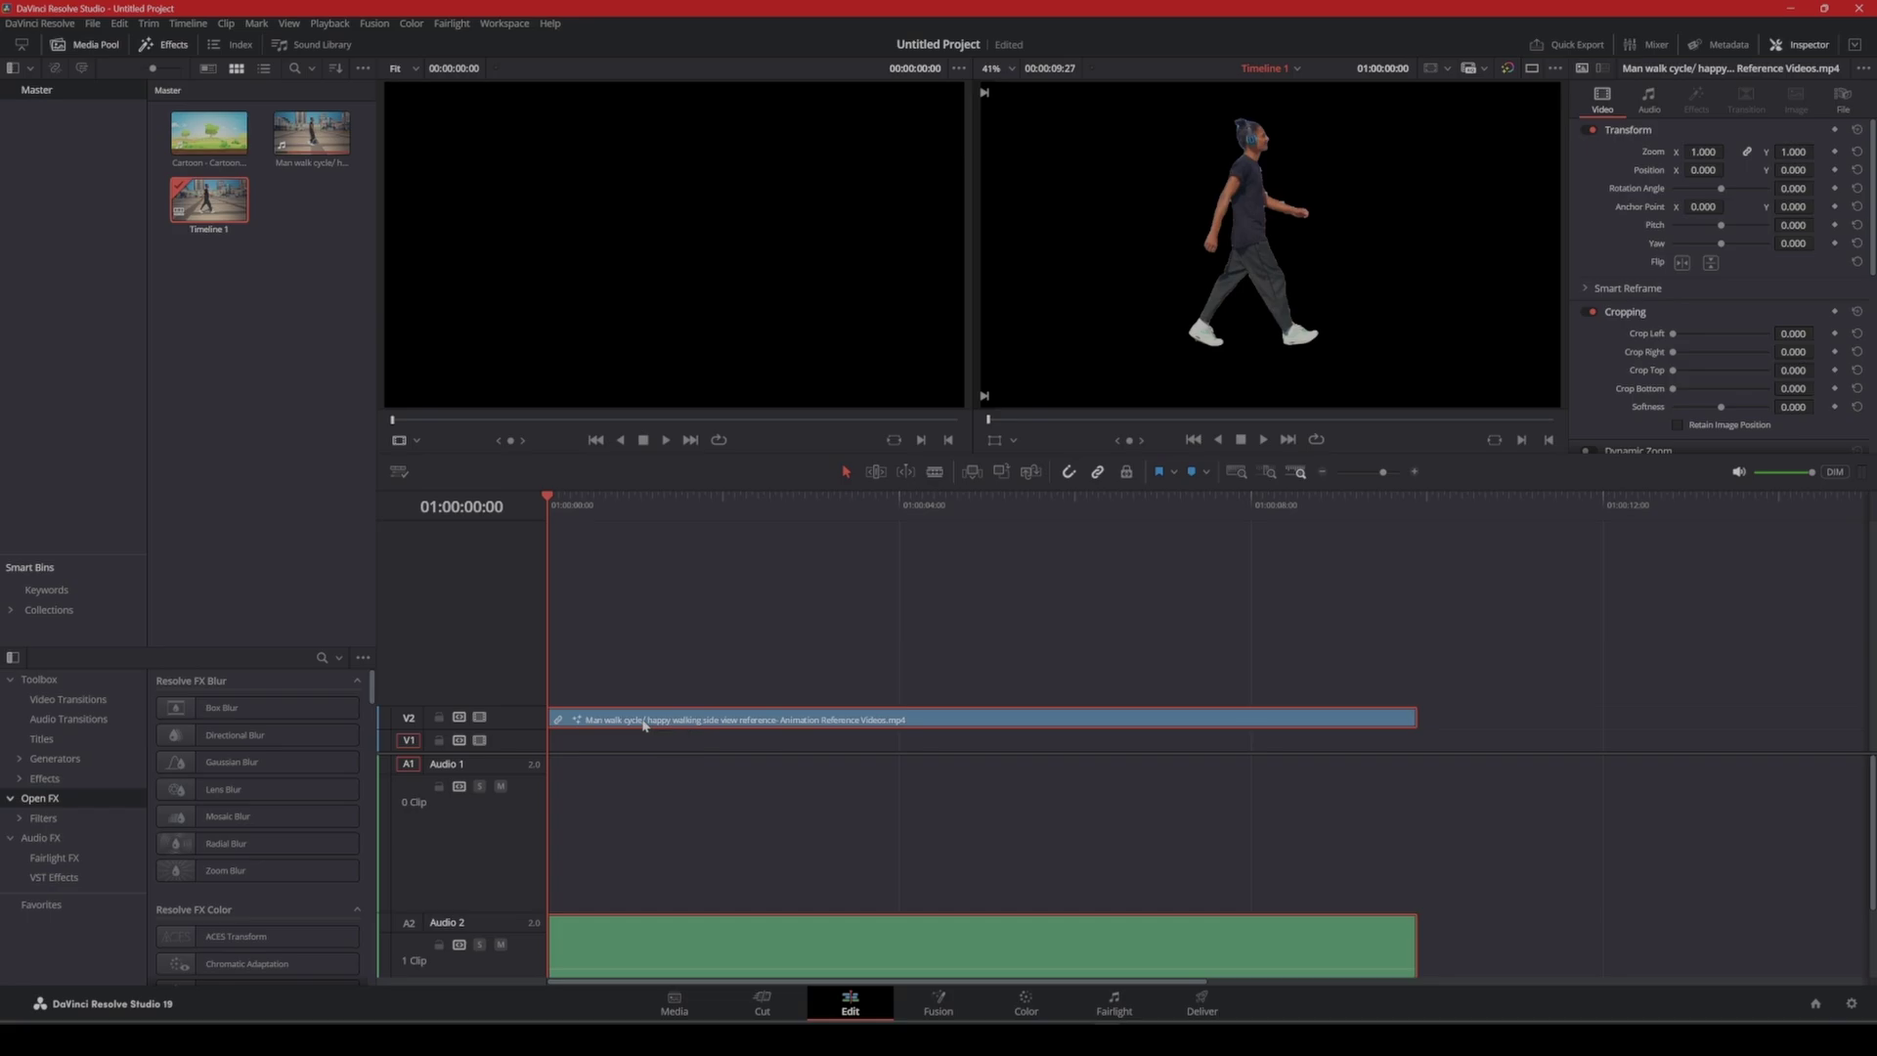
pyautogui.hotkey('ctrl', 's')
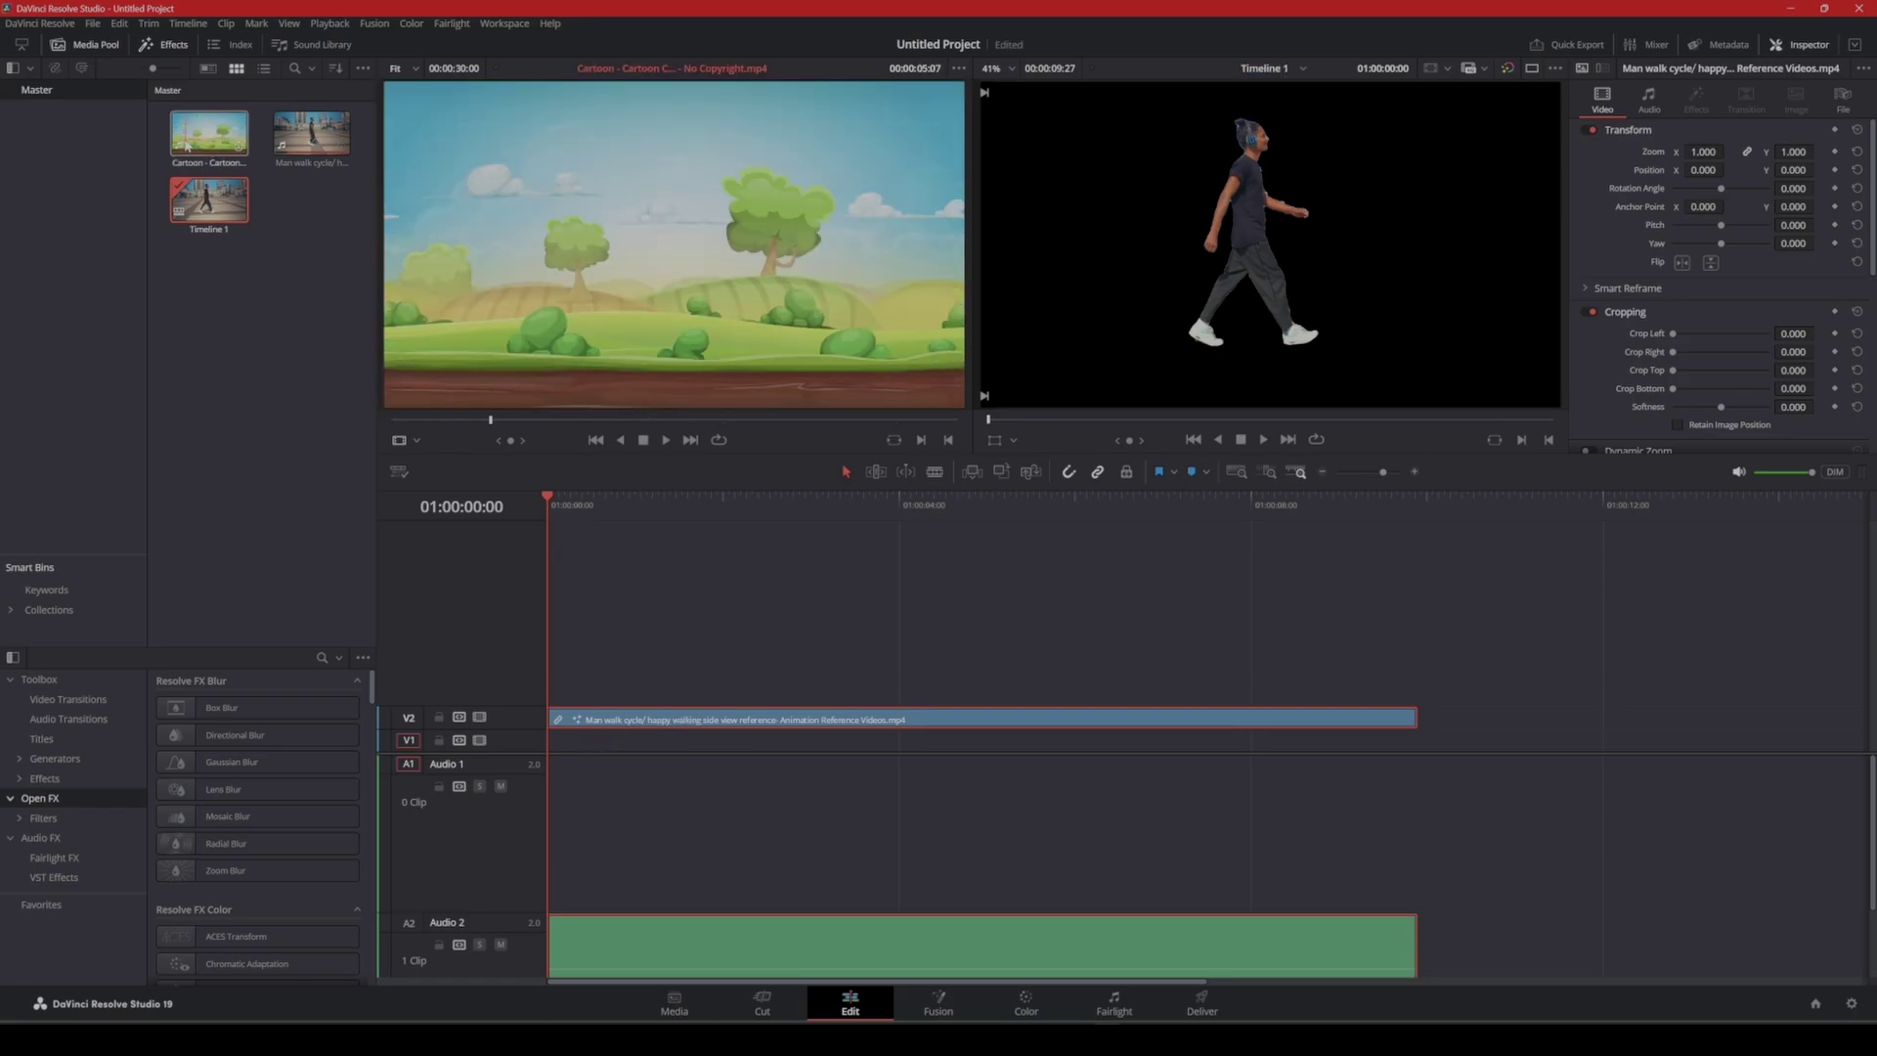
pyautogui.moveTo(204, 141); pyautogui.dragTo(550, 826)
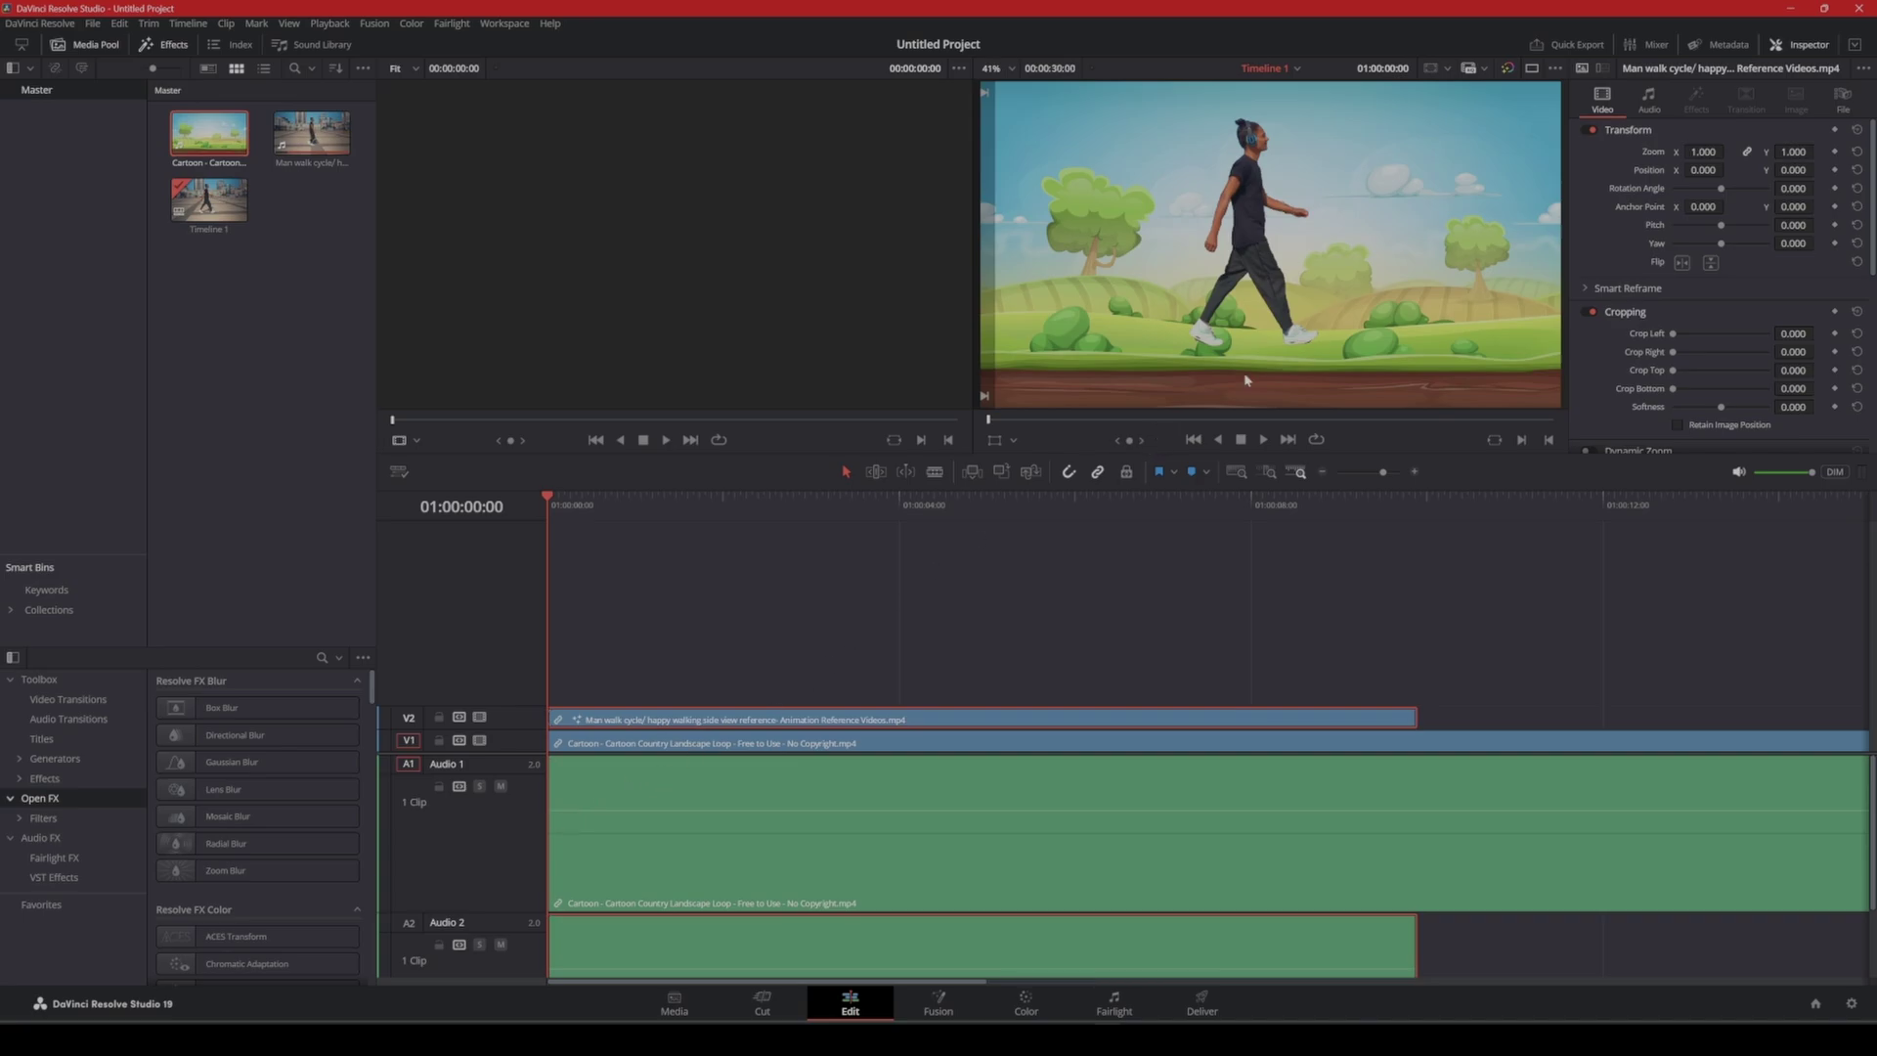
pyautogui.click(1081, 618)
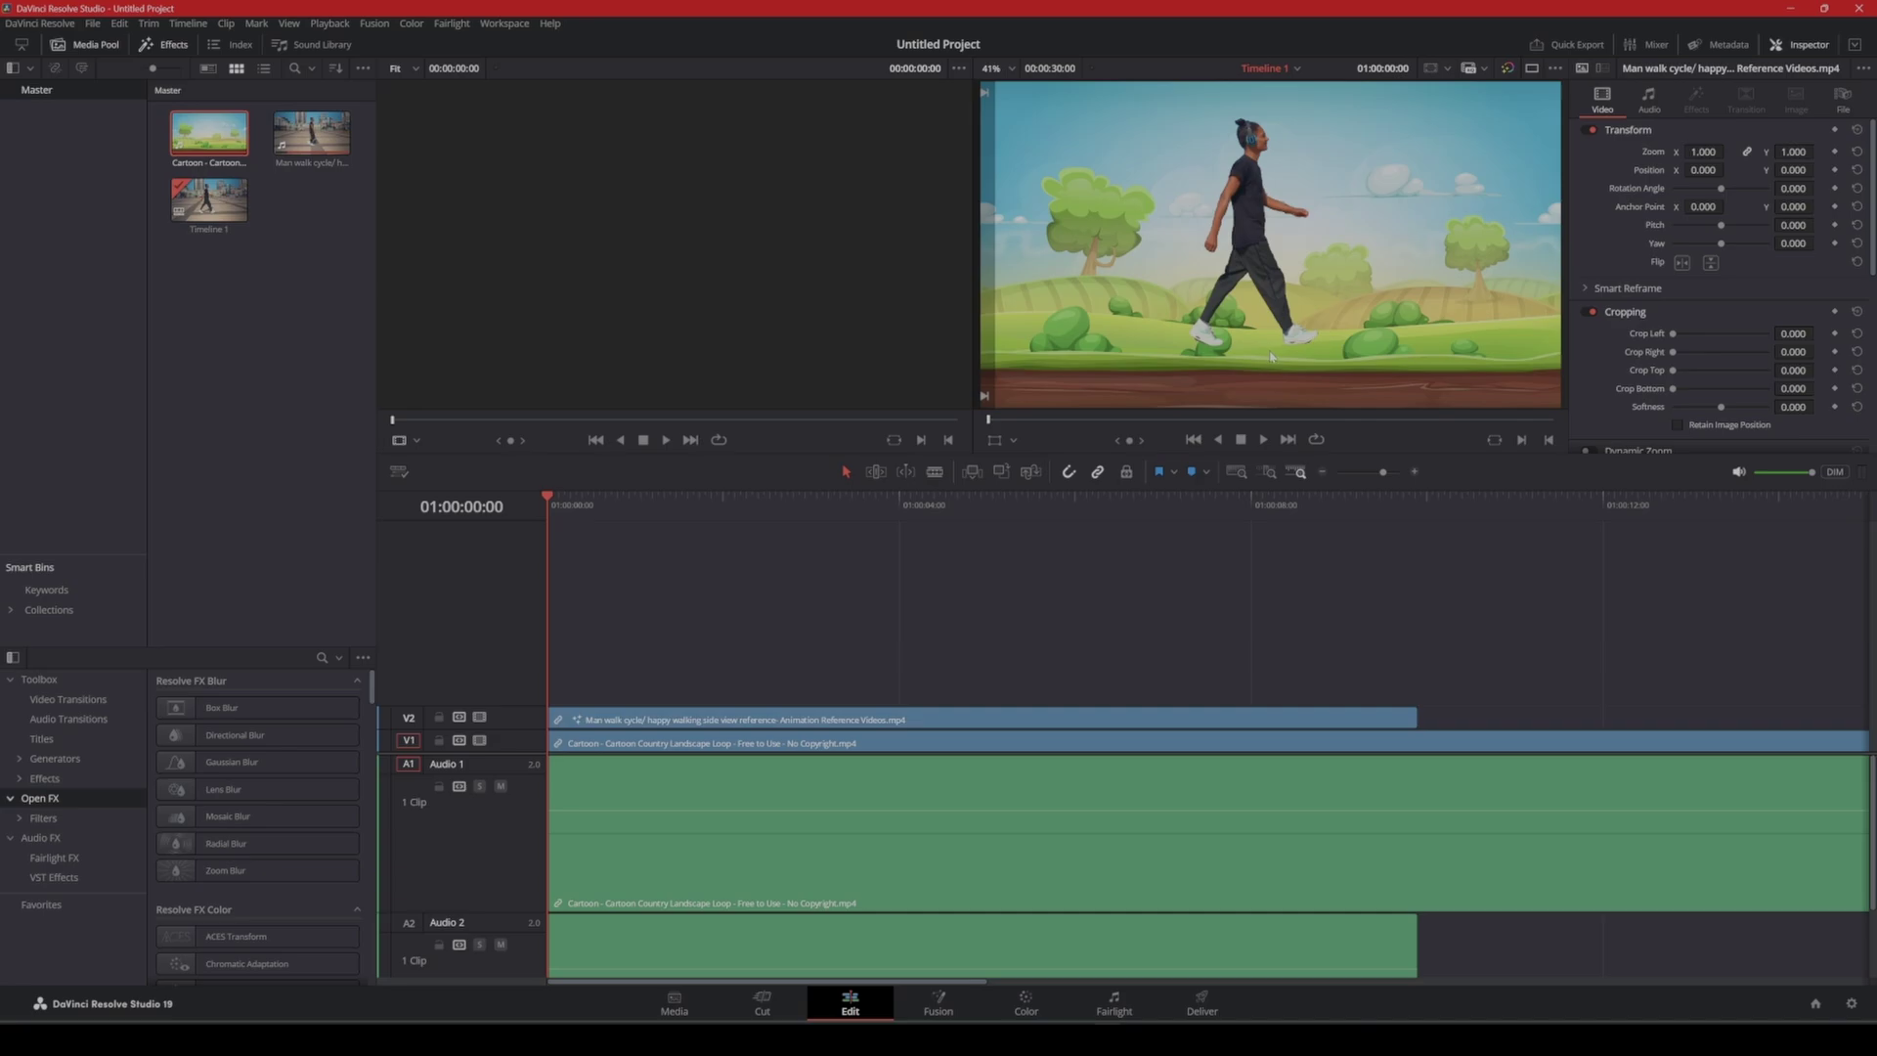
# Lower the walking man in the frame by setting his clip's Position Y to -70.
pyautogui.click(779, 724)
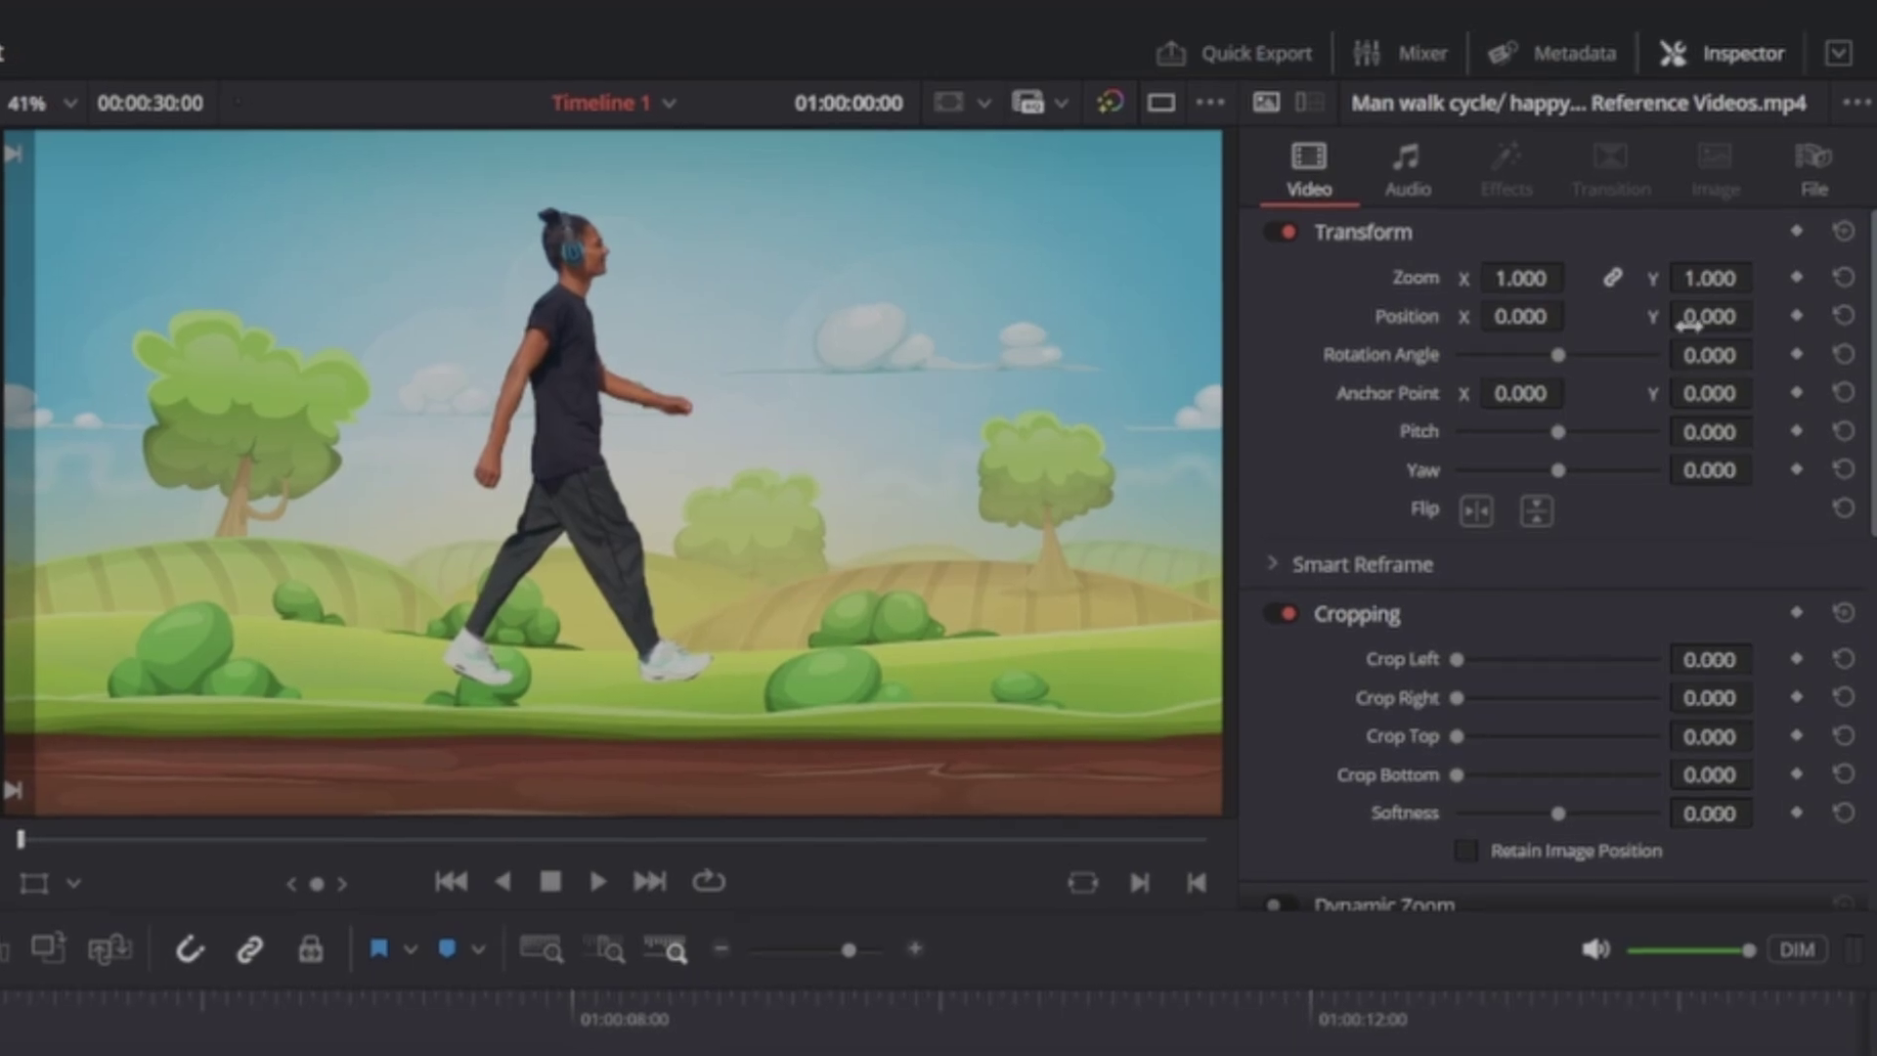
pyautogui.moveTo(1703, 323); pyautogui.dragTo(1601, 323)
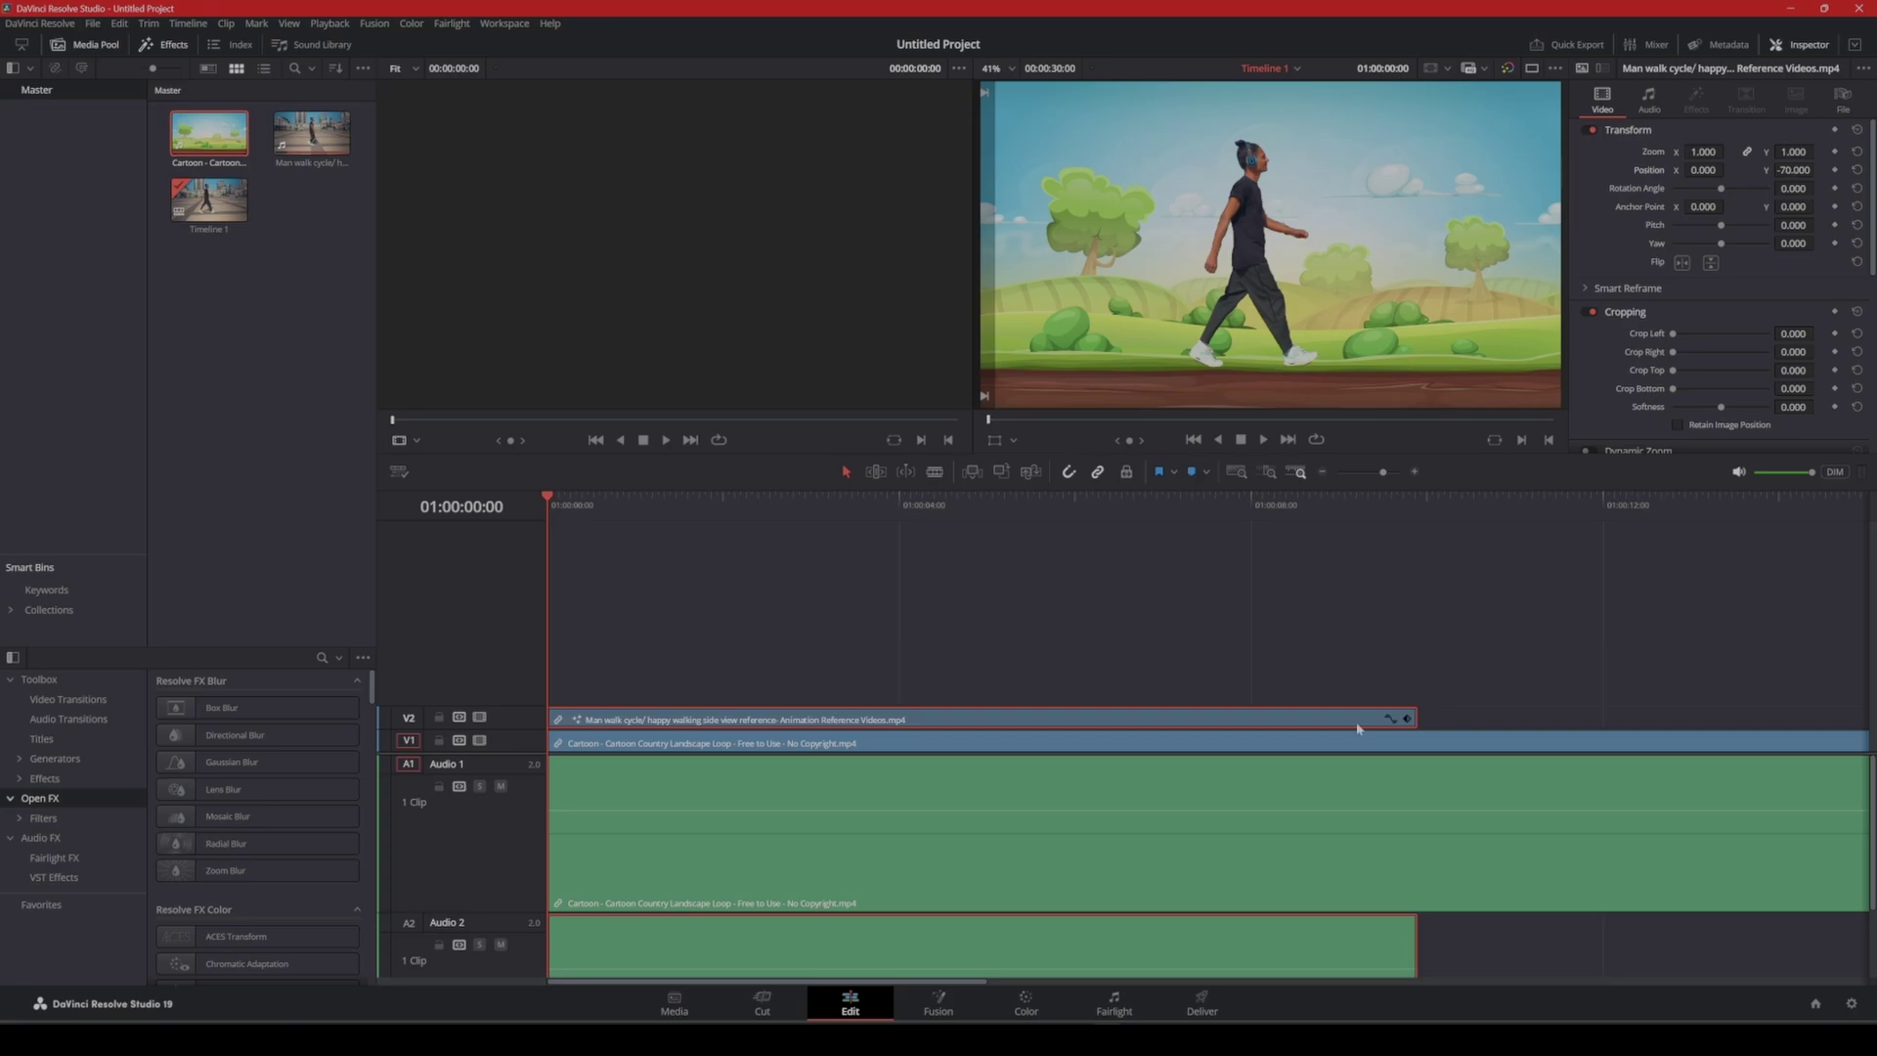
# Trim the end of the cartoon landscape clip to match the end of the man clip.
pyautogui.moveTo(710, 983); pyautogui.dragTo(792, 989)
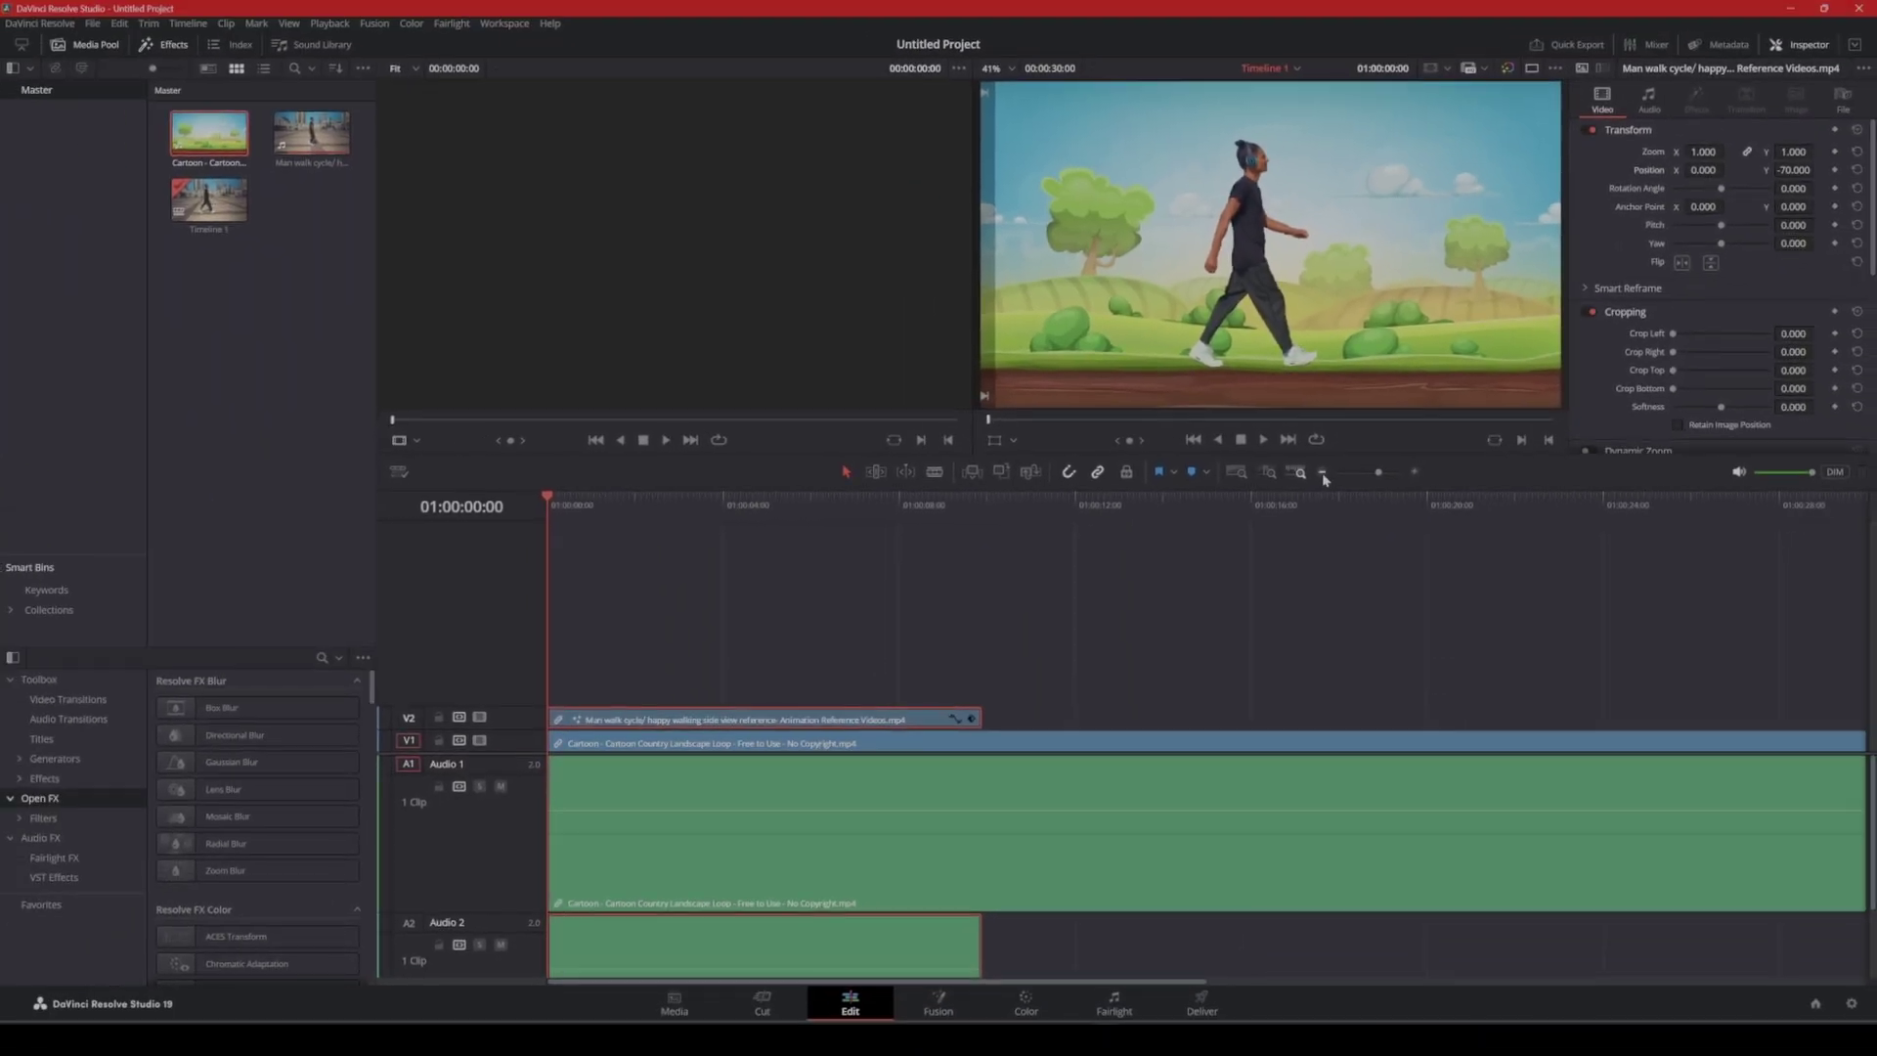
pyautogui.click(878, 383)
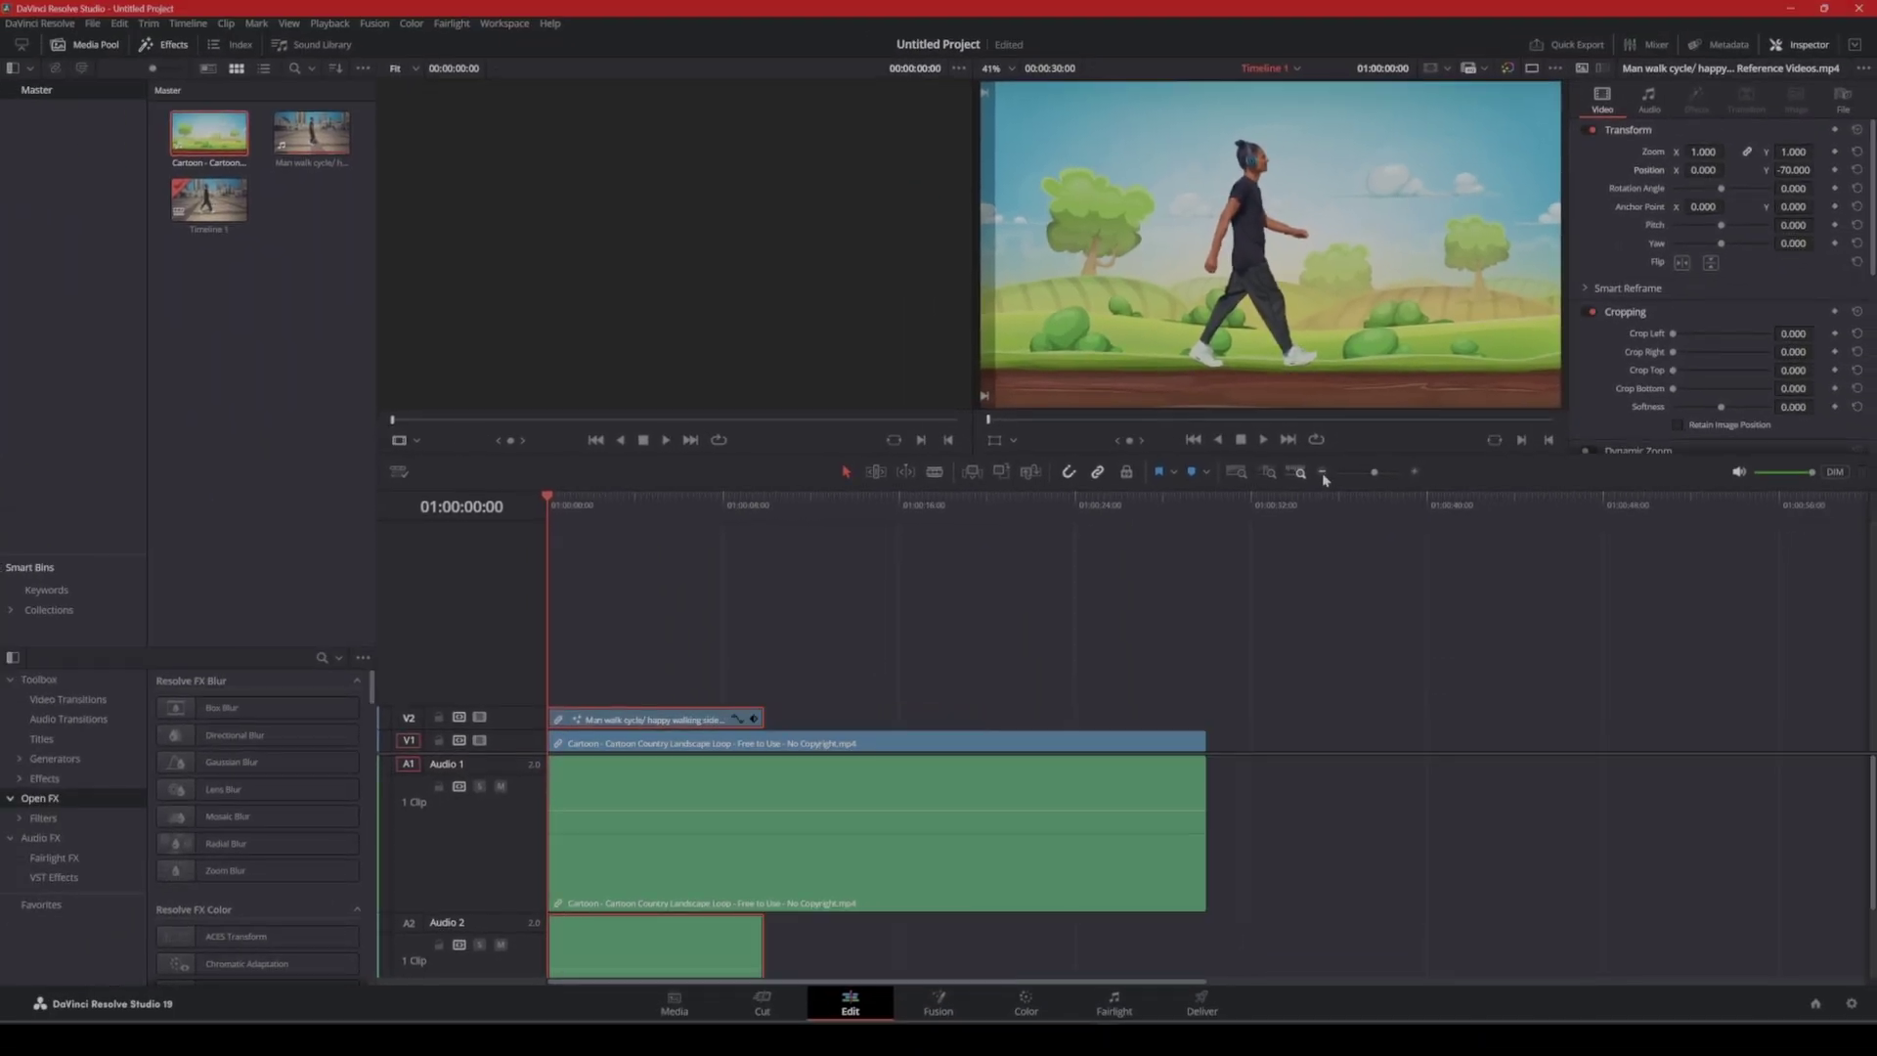
pyautogui.click(1193, 799)
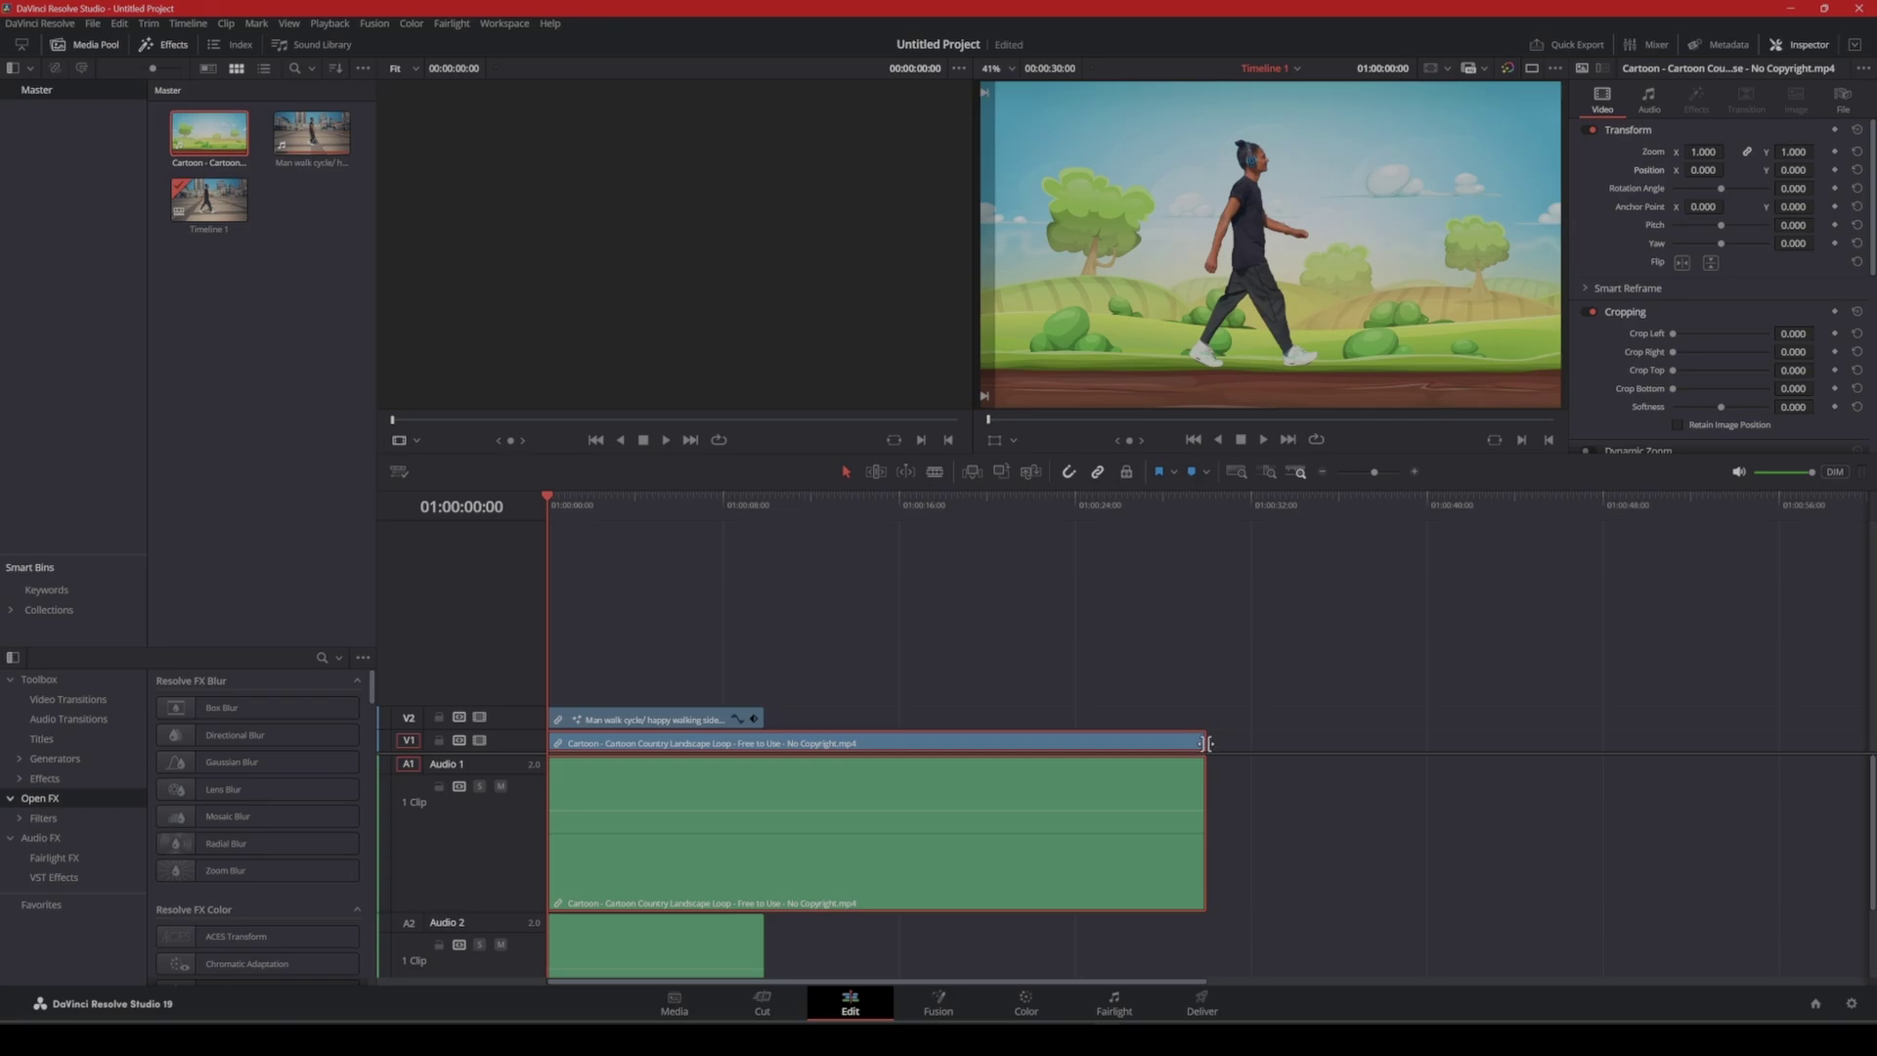
pyautogui.moveTo(1206, 742); pyautogui.dragTo(759, 806)
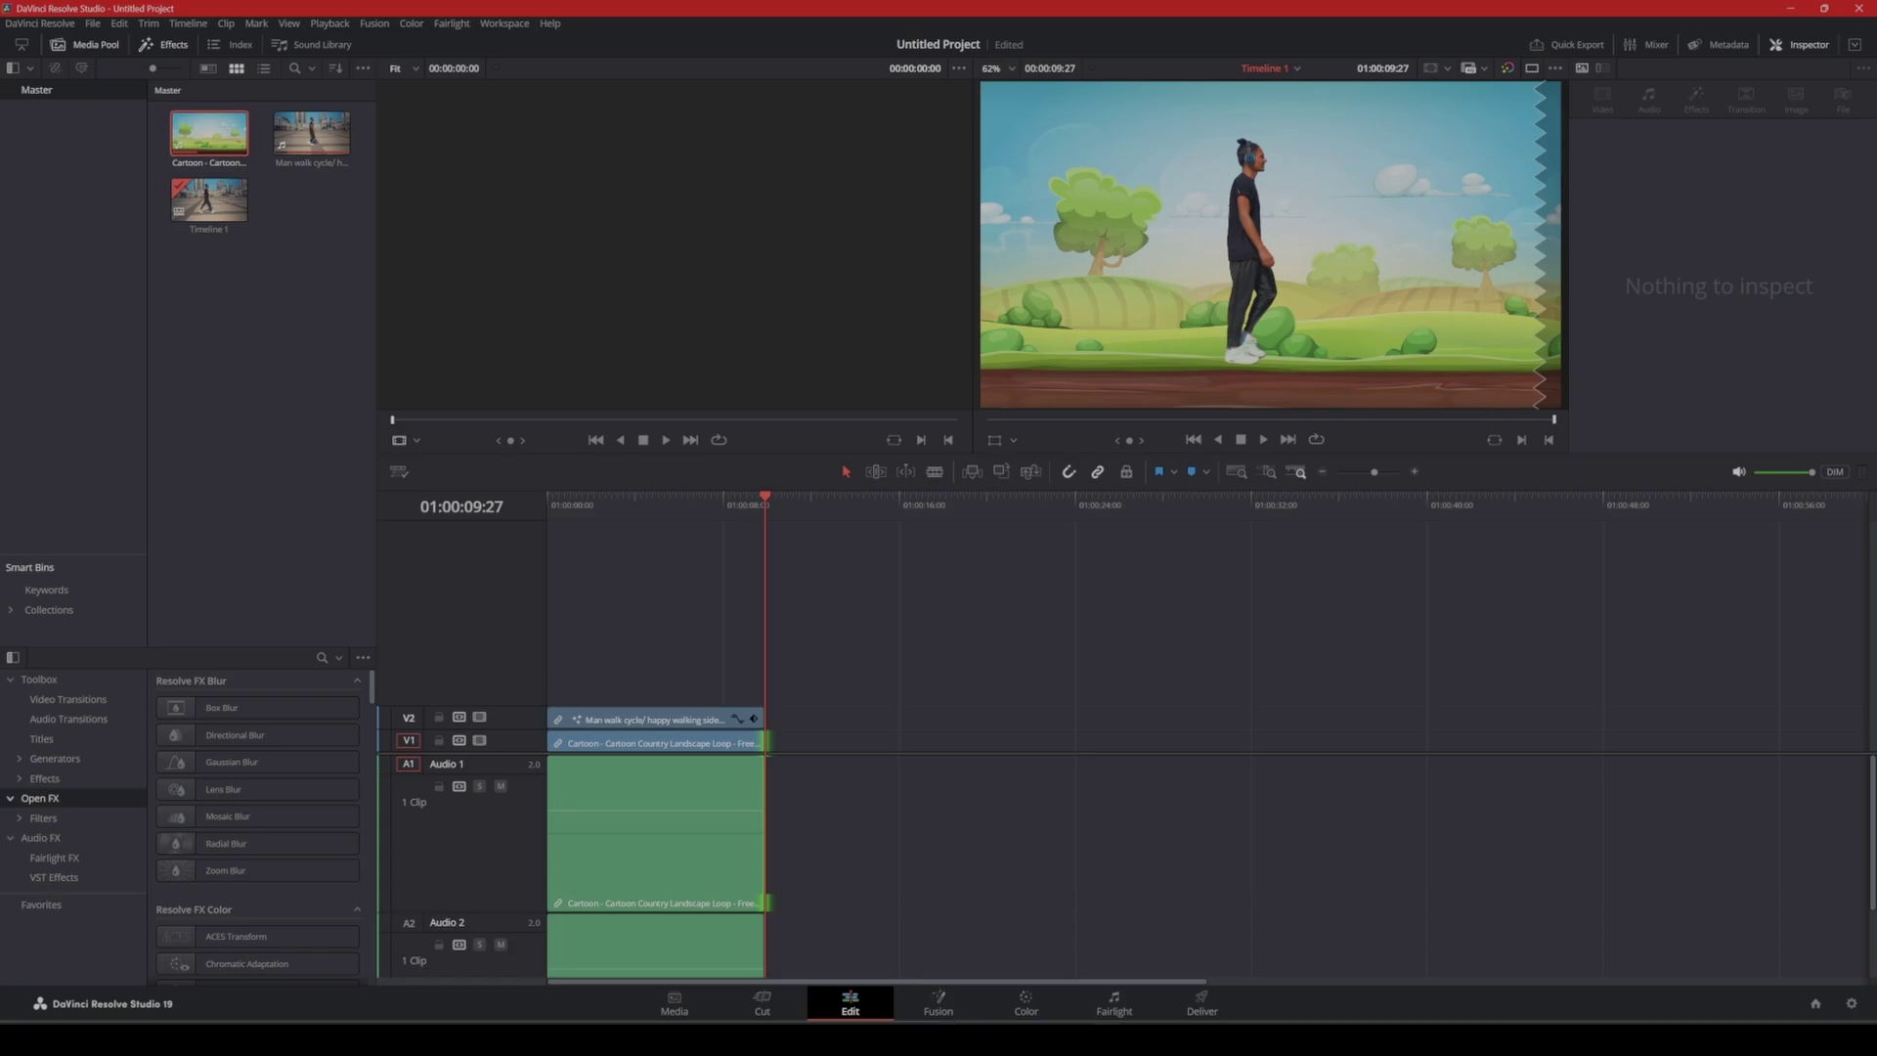
# Import the Lime Soda.wav music file into the media pool and place it on the Audio 2 track from the timeline's start.
pyautogui.click(944, 1038)
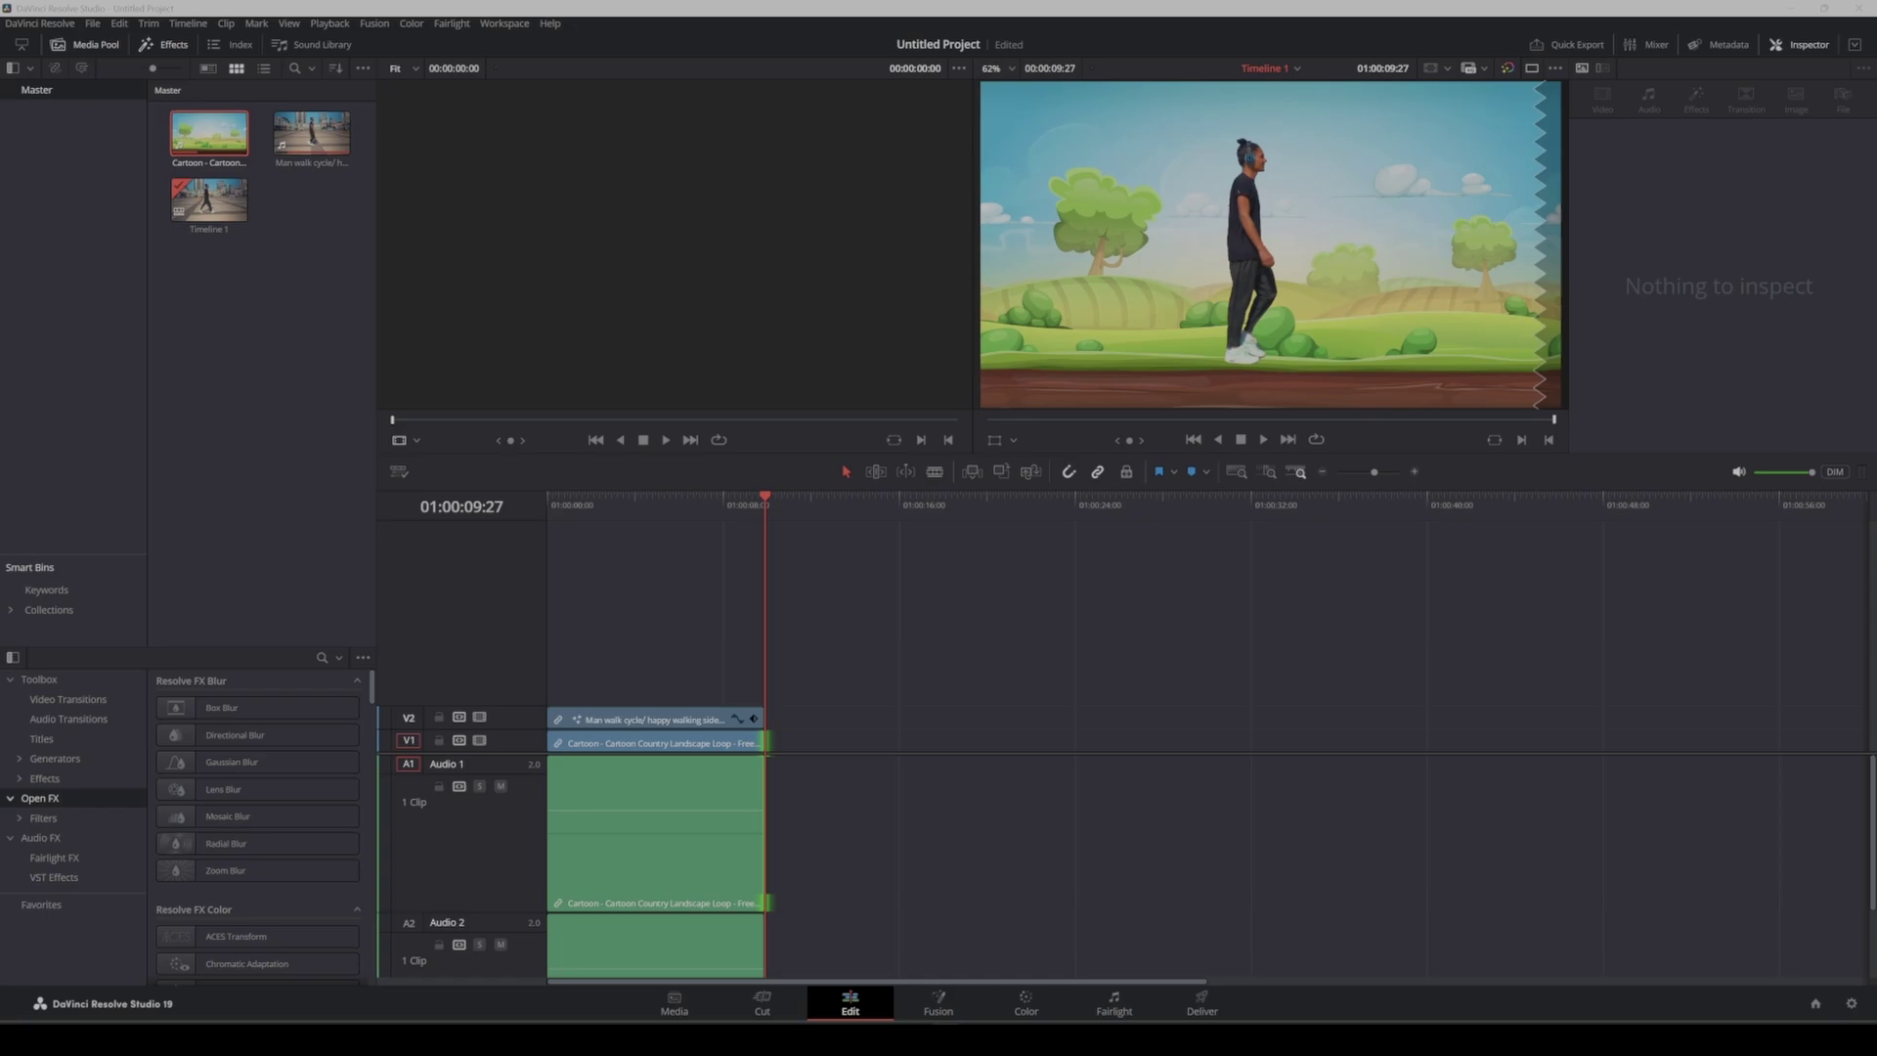
pyautogui.moveTo(0, 319); pyautogui.dragTo(220, 318)
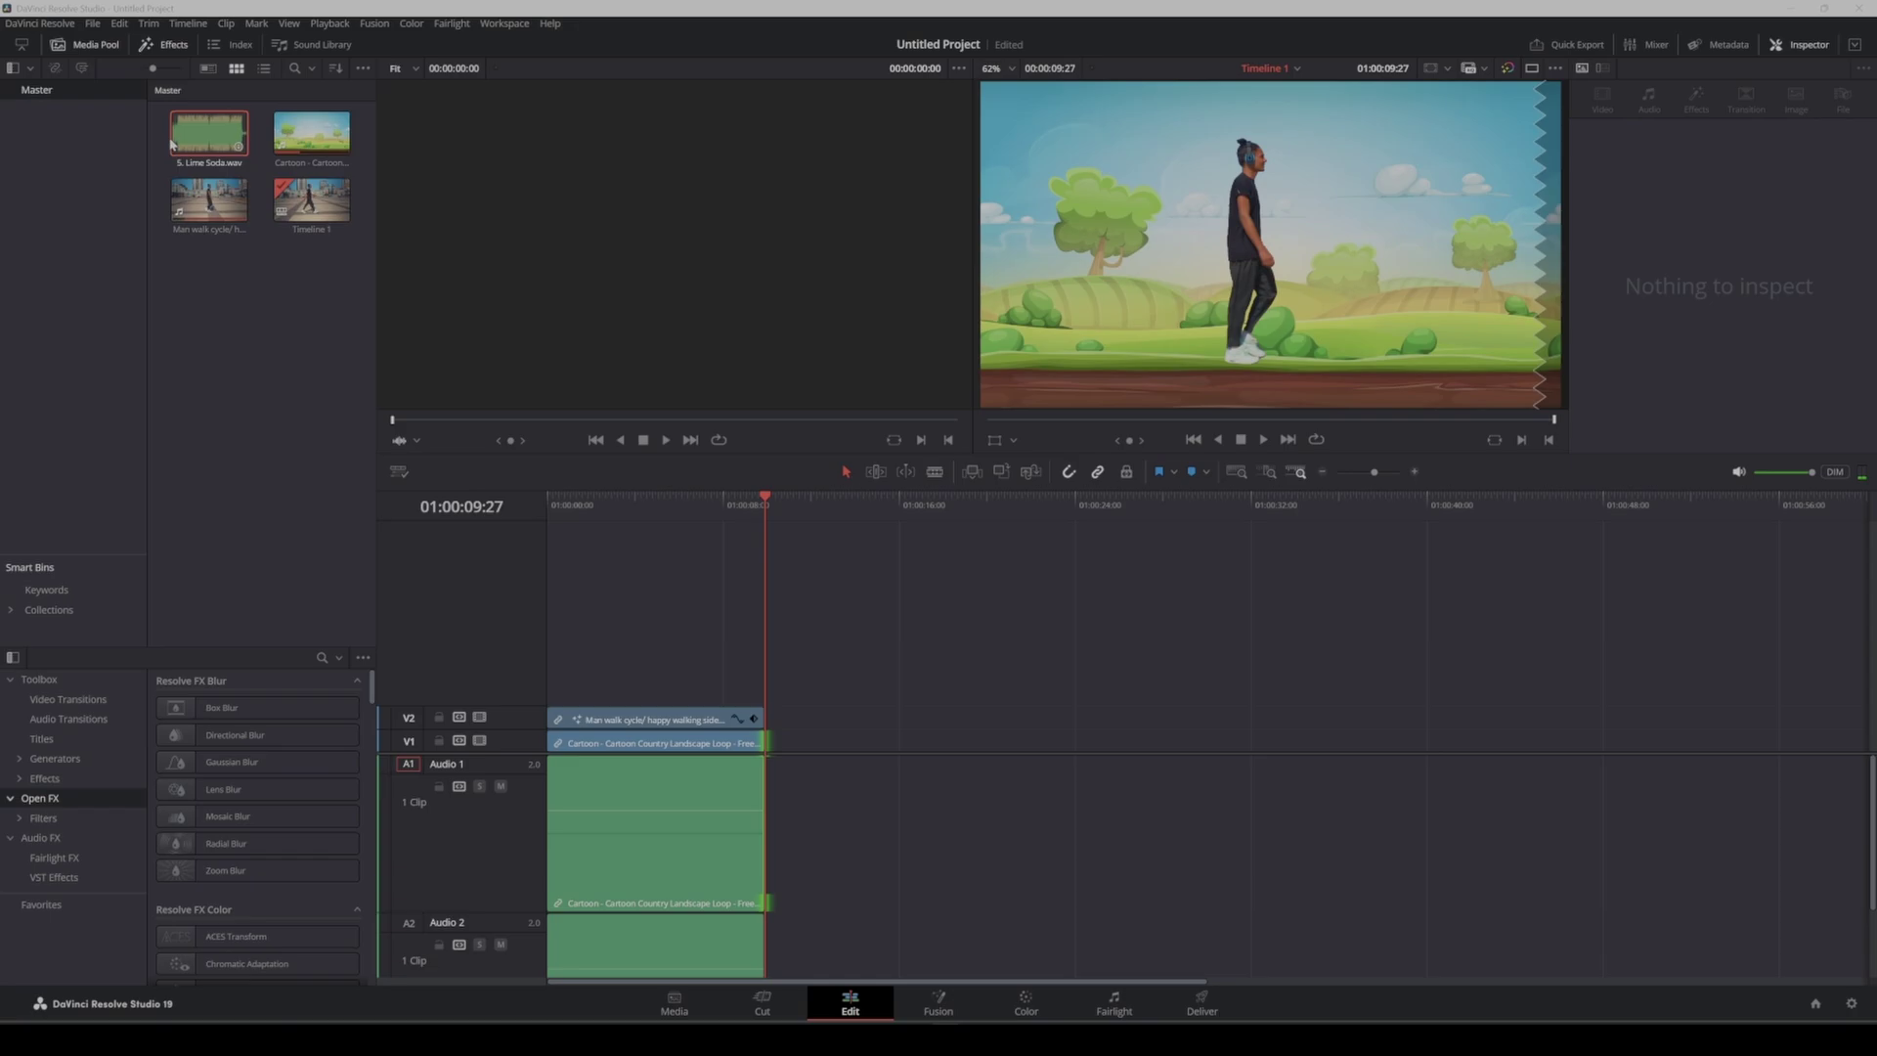
pyautogui.moveTo(196, 137); pyautogui.dragTo(551, 941)
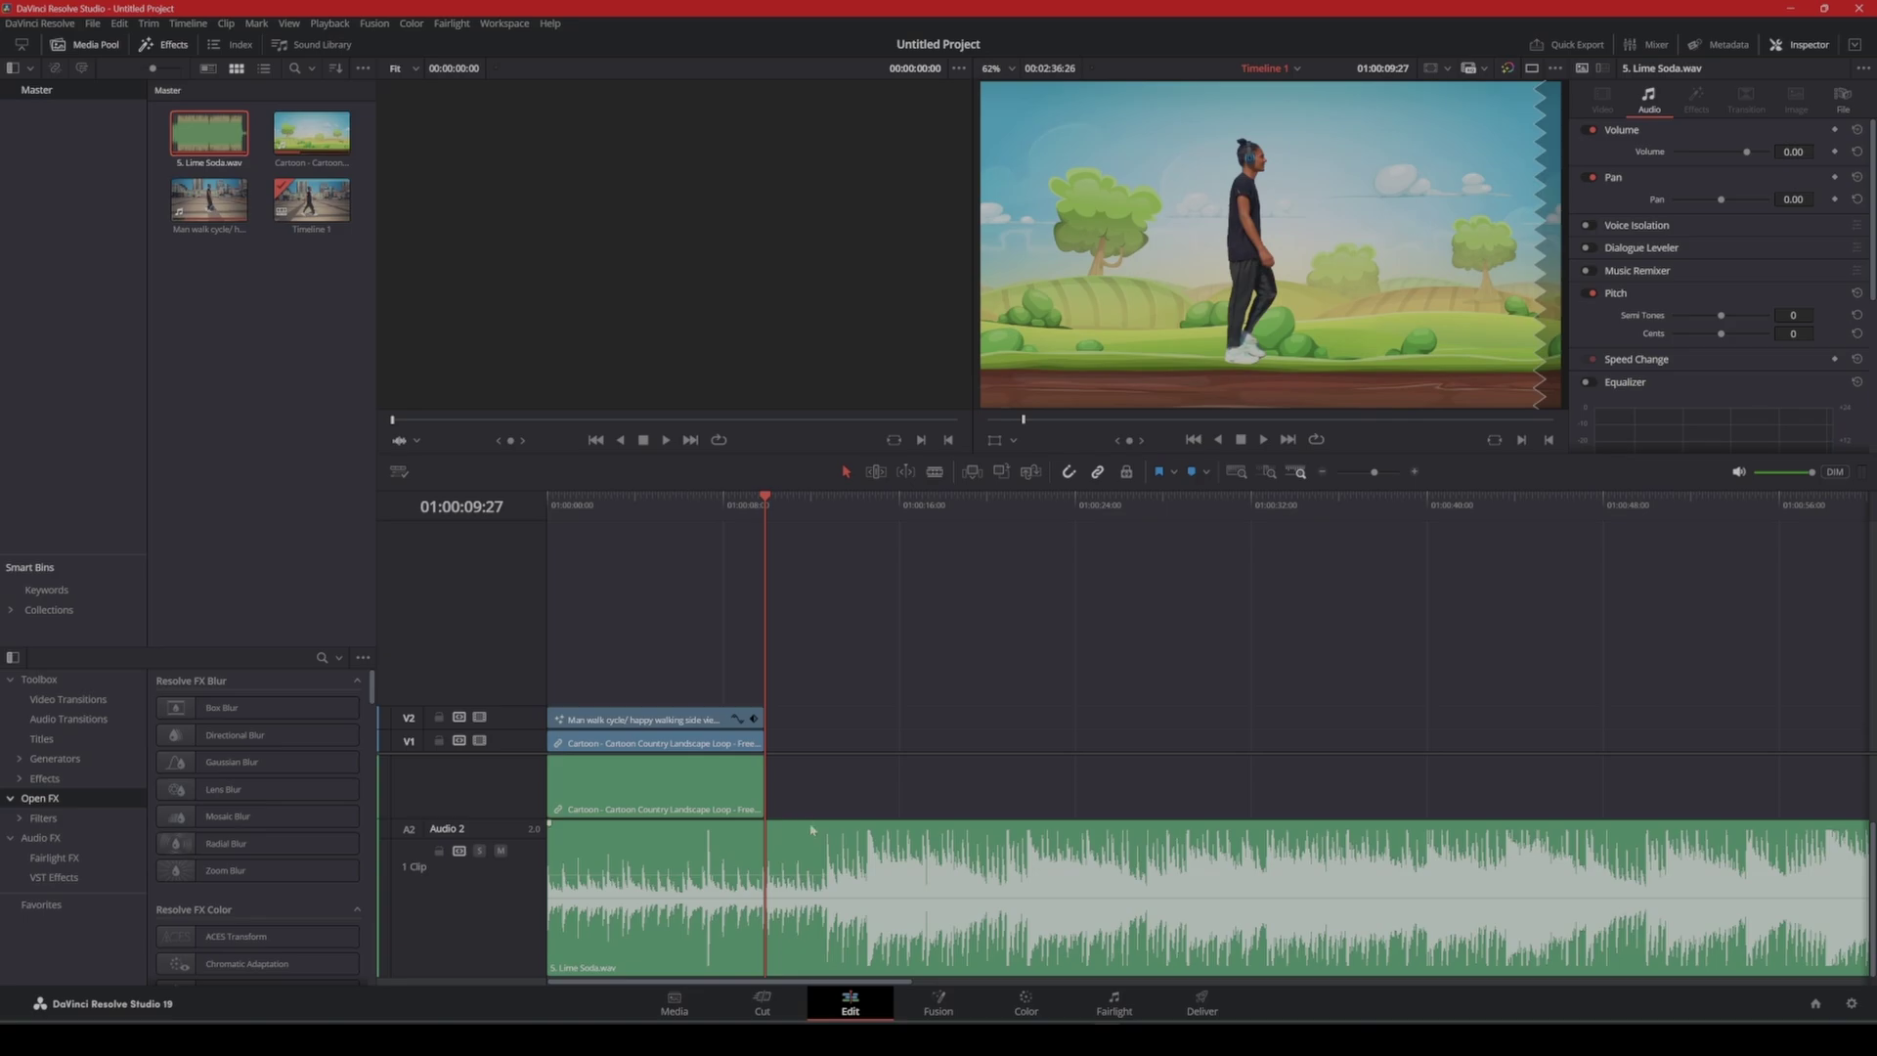
# Cut the Lime Soda.wav clip at the playhead where the video clips end and delete the remaining music.
pyautogui.press('b')
pyautogui.click(765, 886)
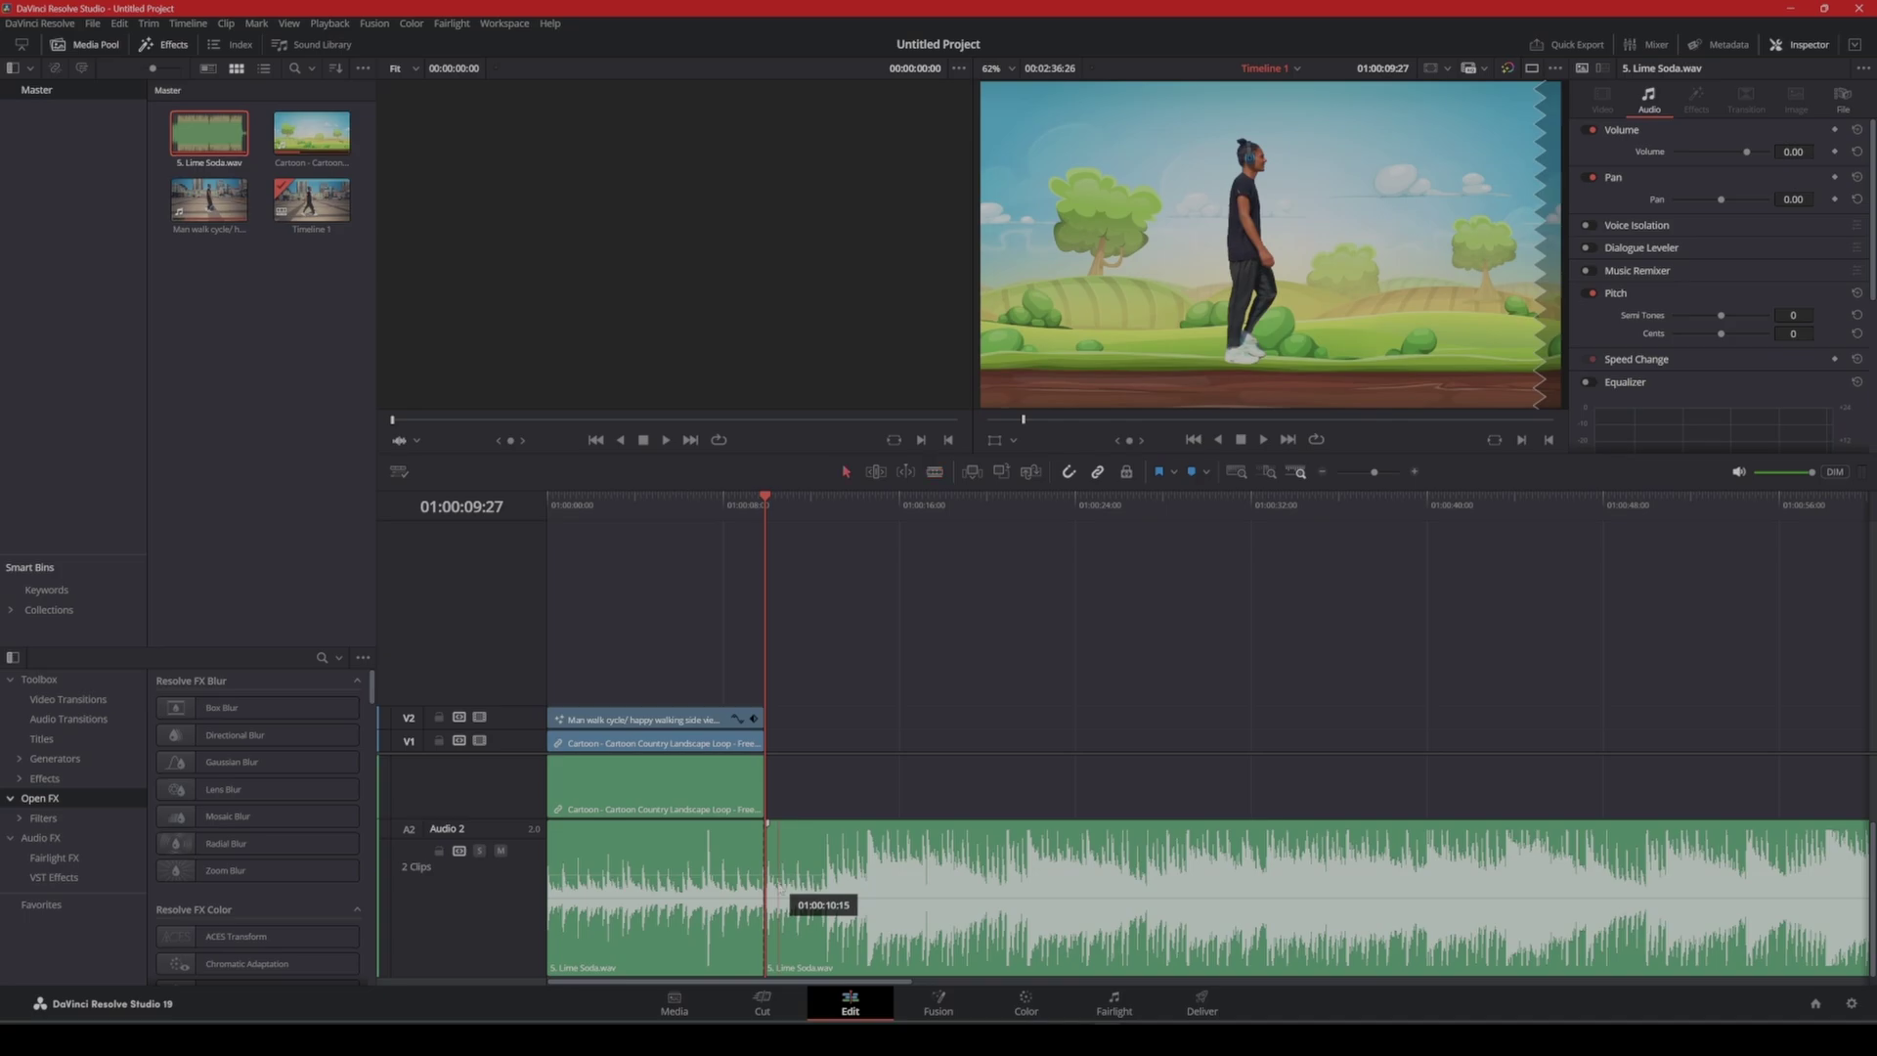
pyautogui.press('a')
pyautogui.click(857, 900)
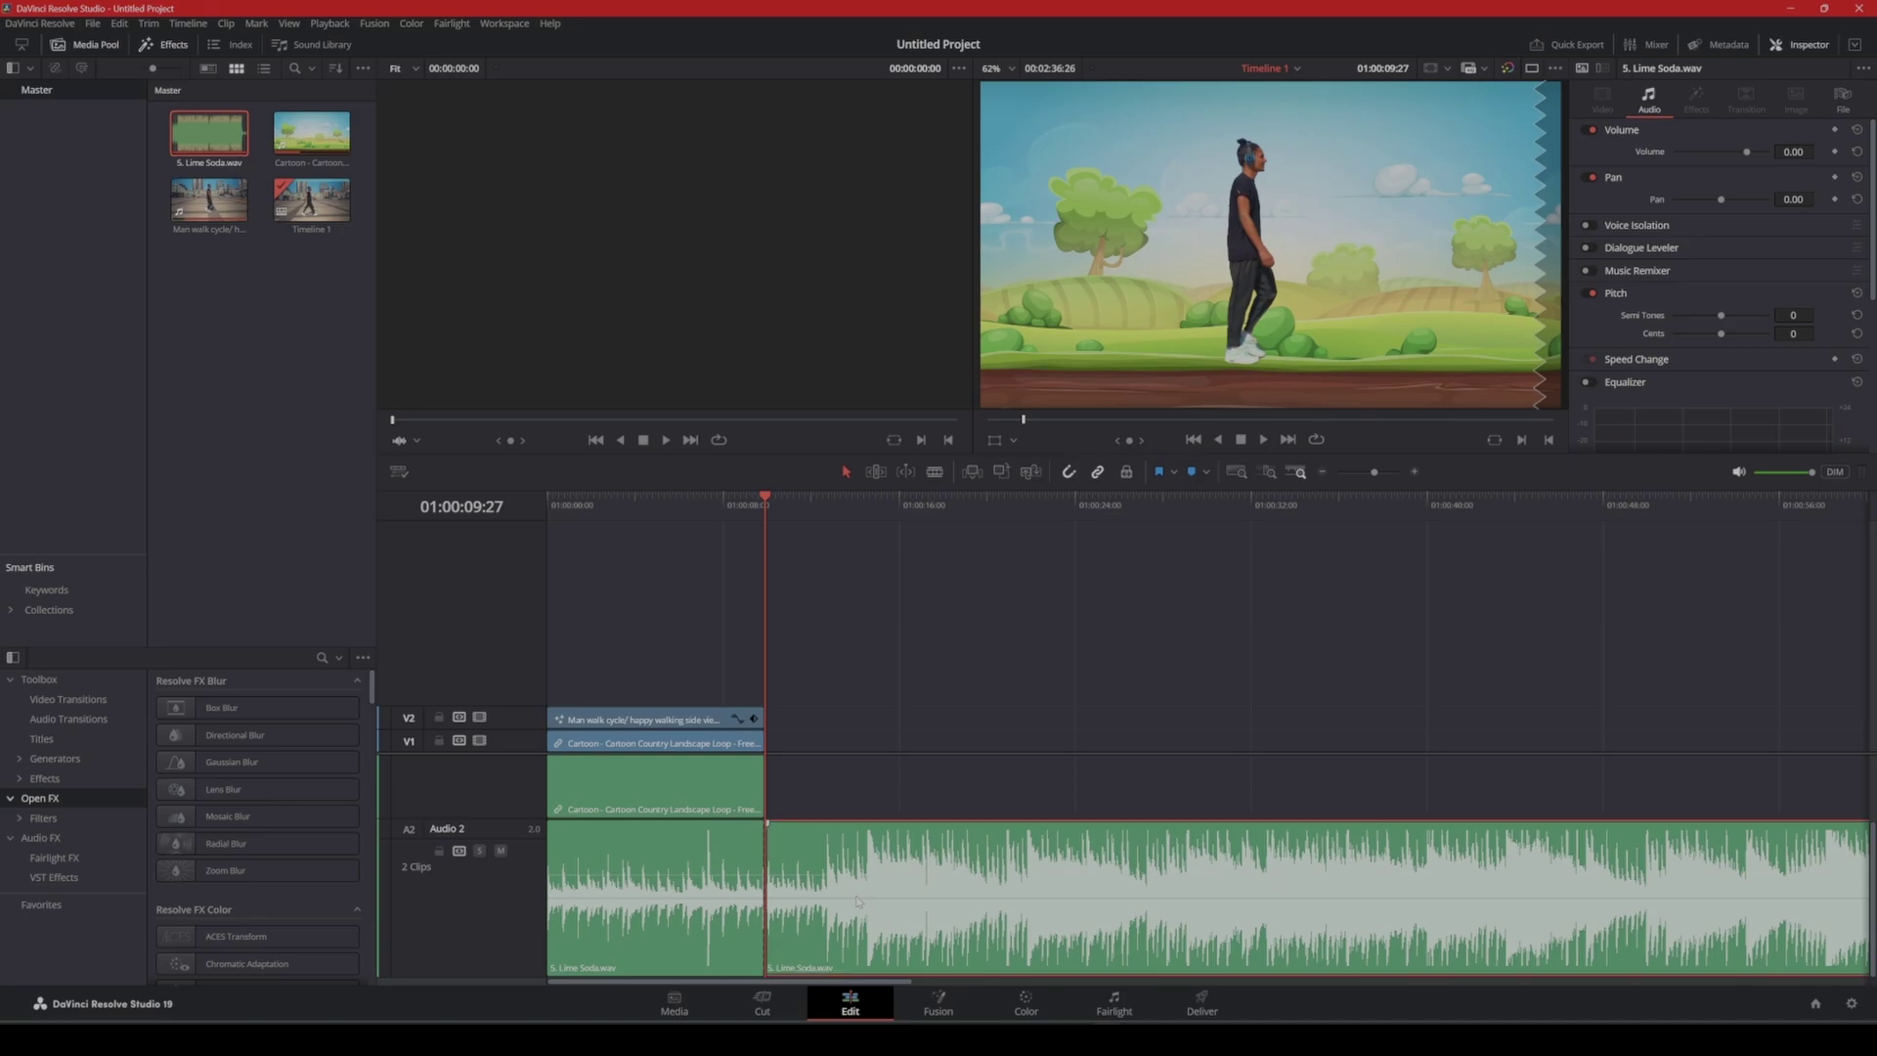
pyautogui.press('Delete')
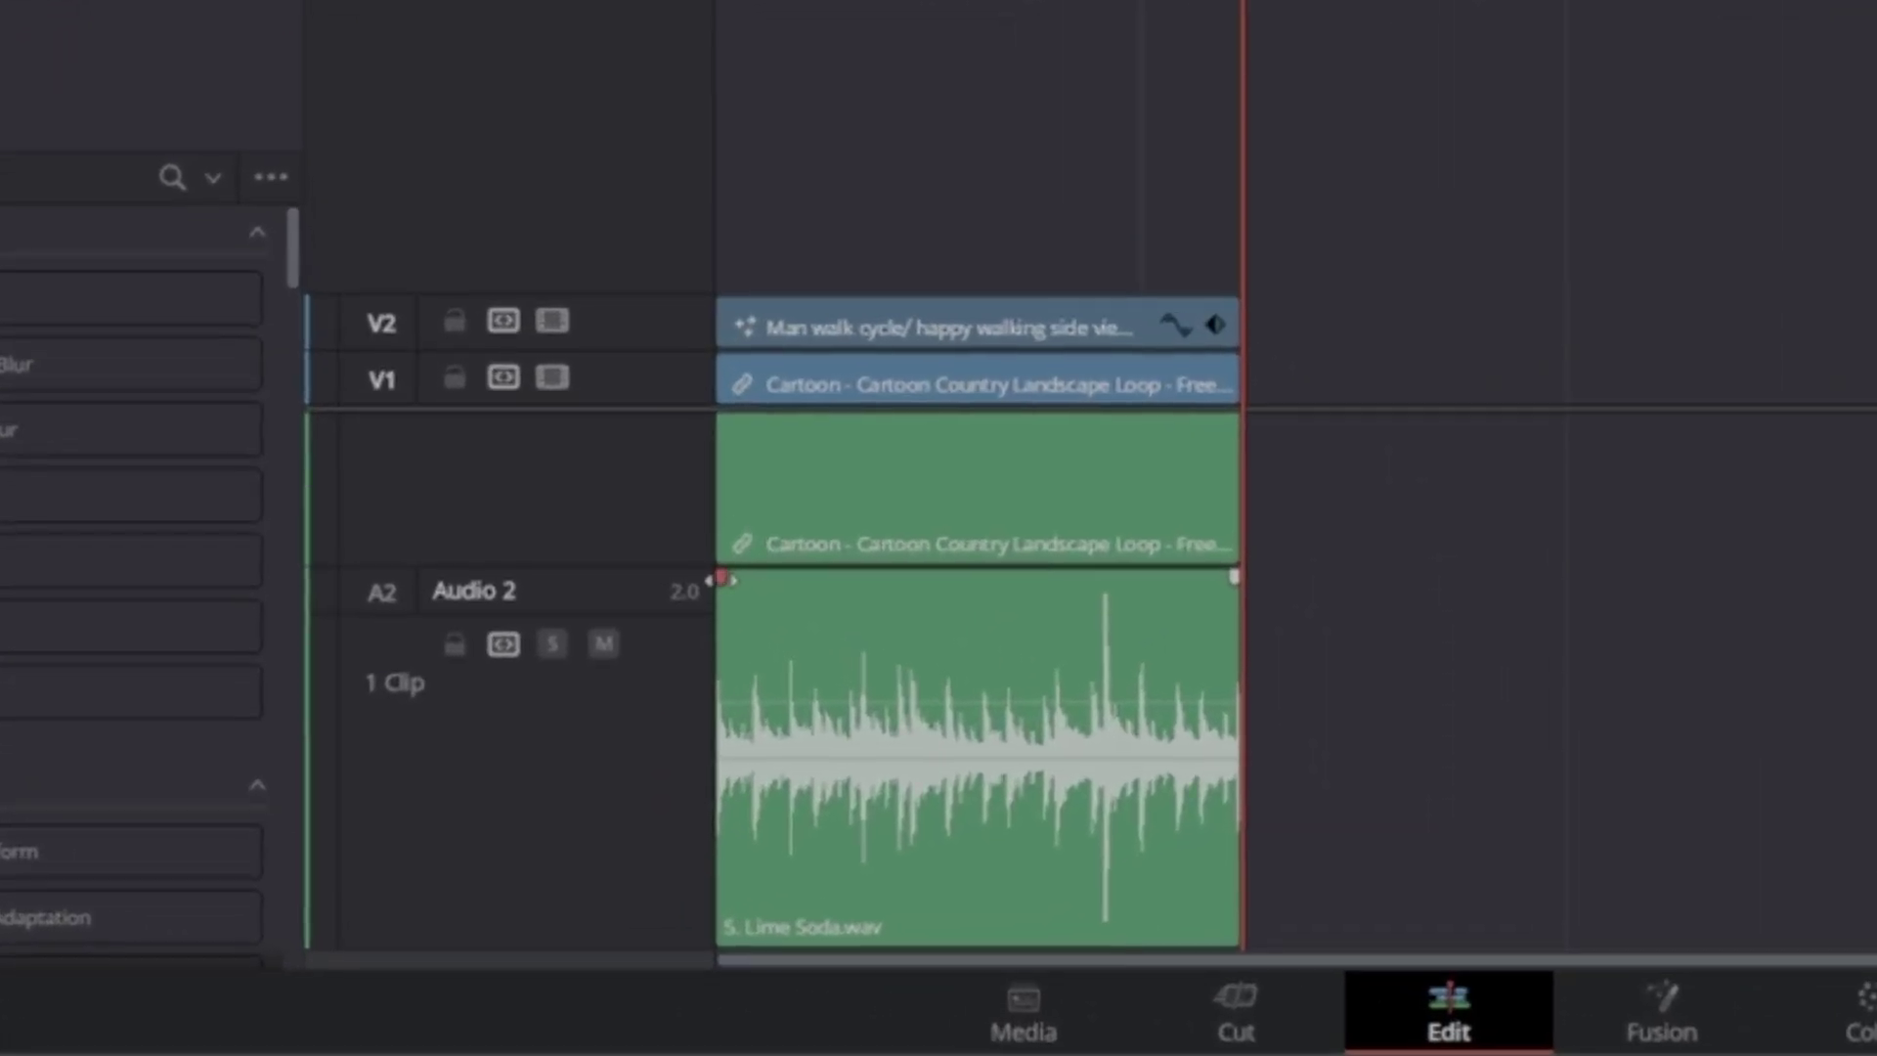
# Add a short fade-in and a matching fade-out to the Lime Soda.wav clip on Audio 2.
pyautogui.moveTo(721, 579); pyautogui.dragTo(789, 579)
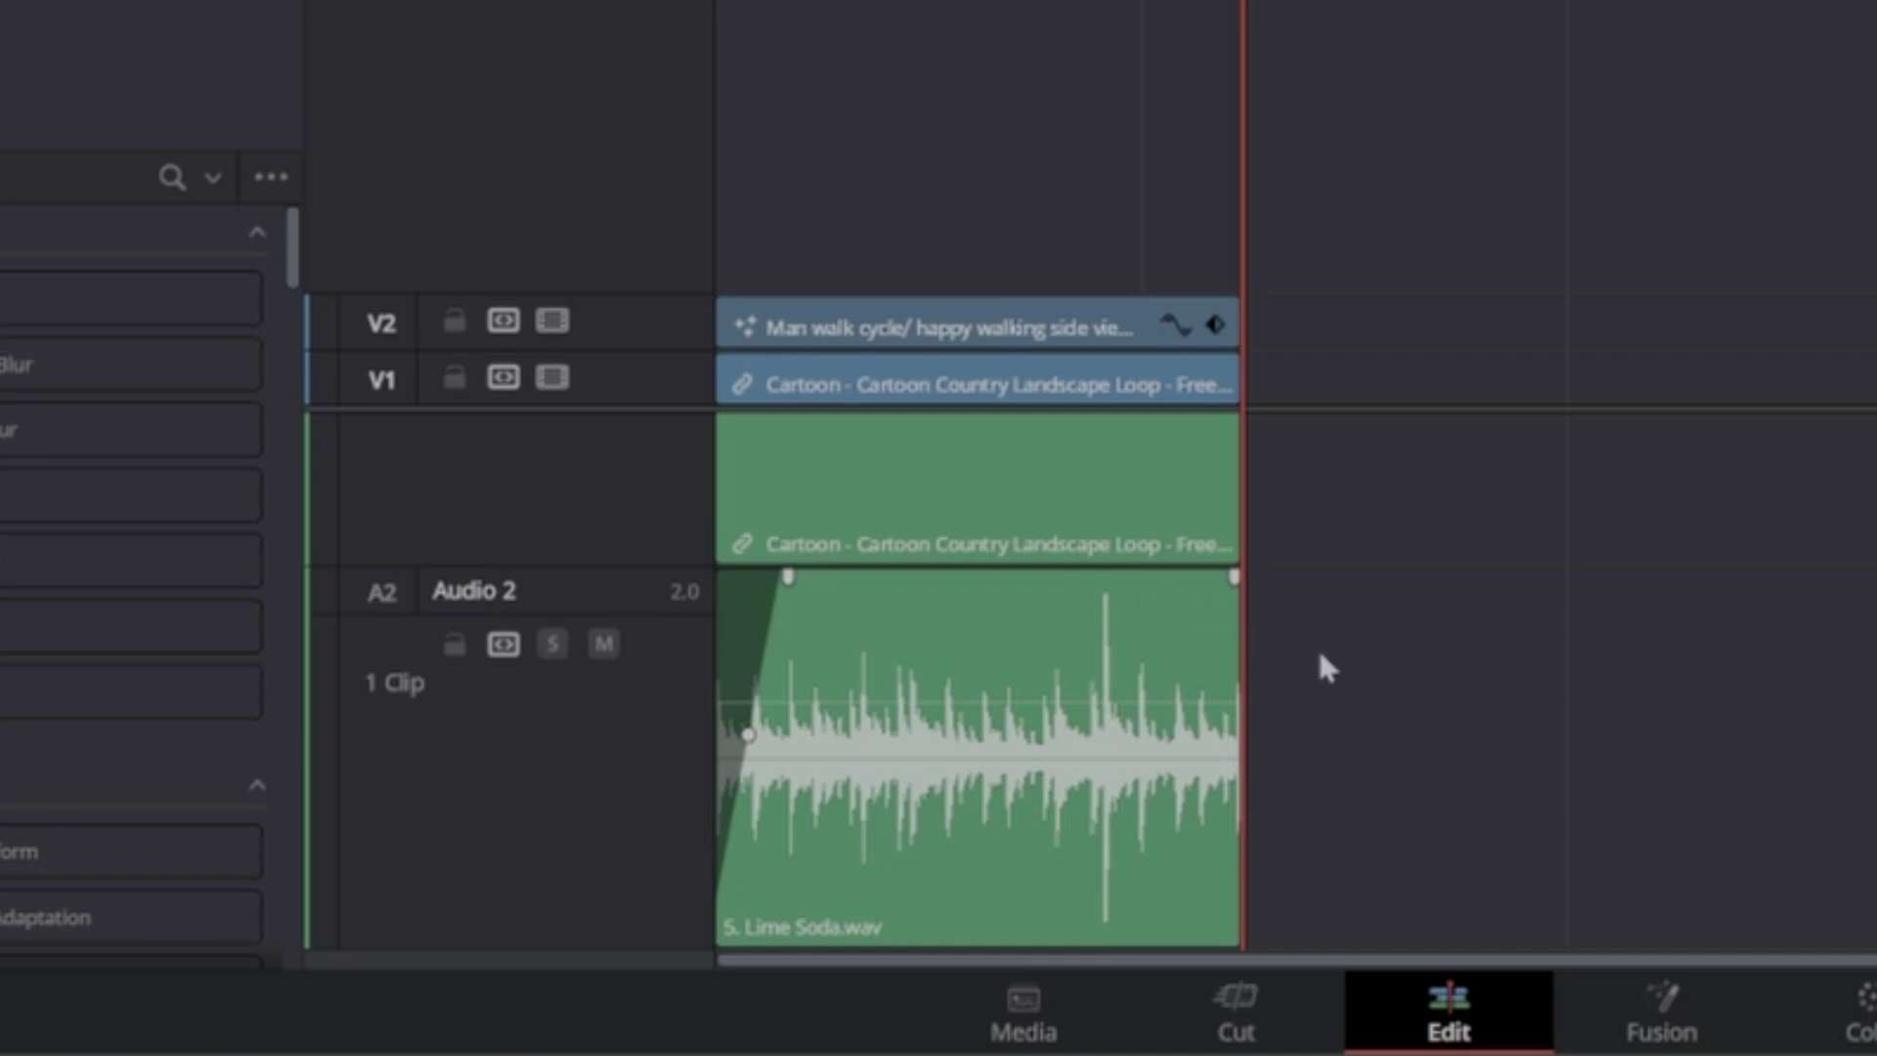
pyautogui.moveTo(1239, 581); pyautogui.dragTo(1163, 580)
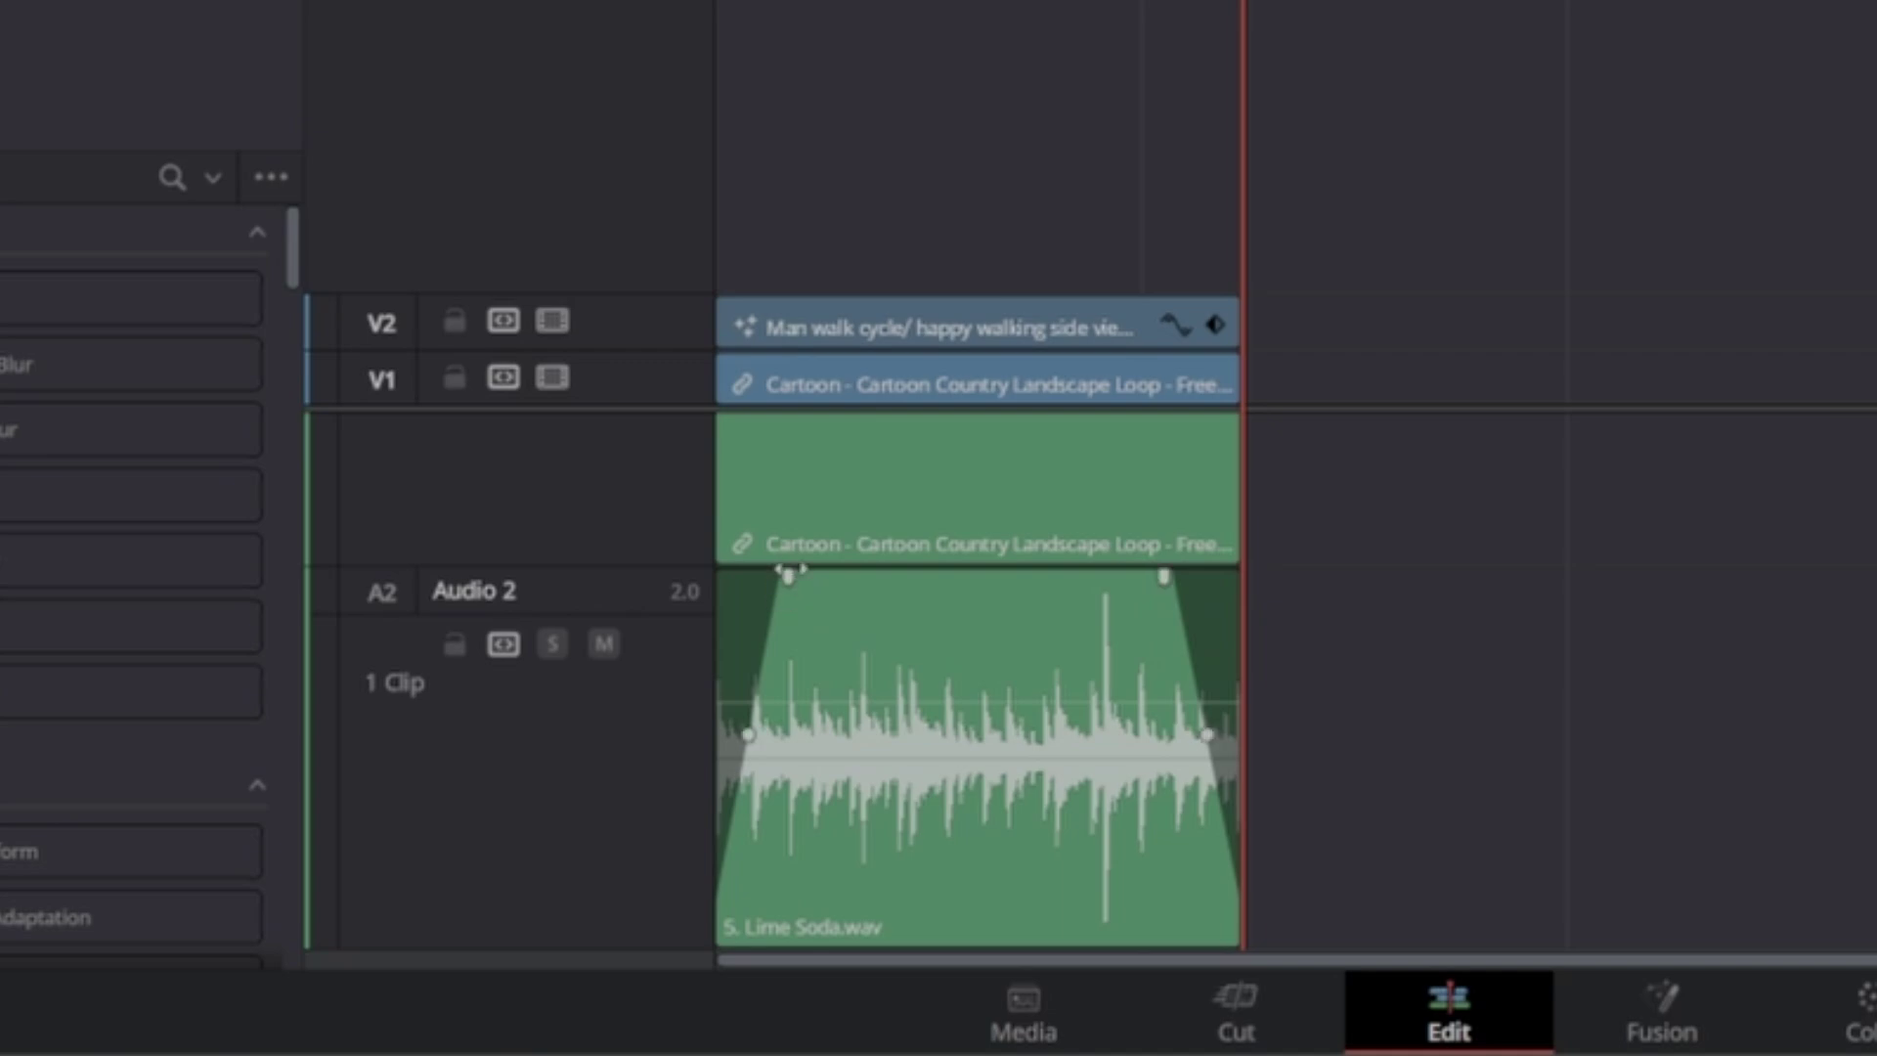
pyautogui.moveTo(788, 575); pyautogui.dragTo(790, 575)
pyautogui.moveTo(1164, 577); pyautogui.dragTo(1167, 577)
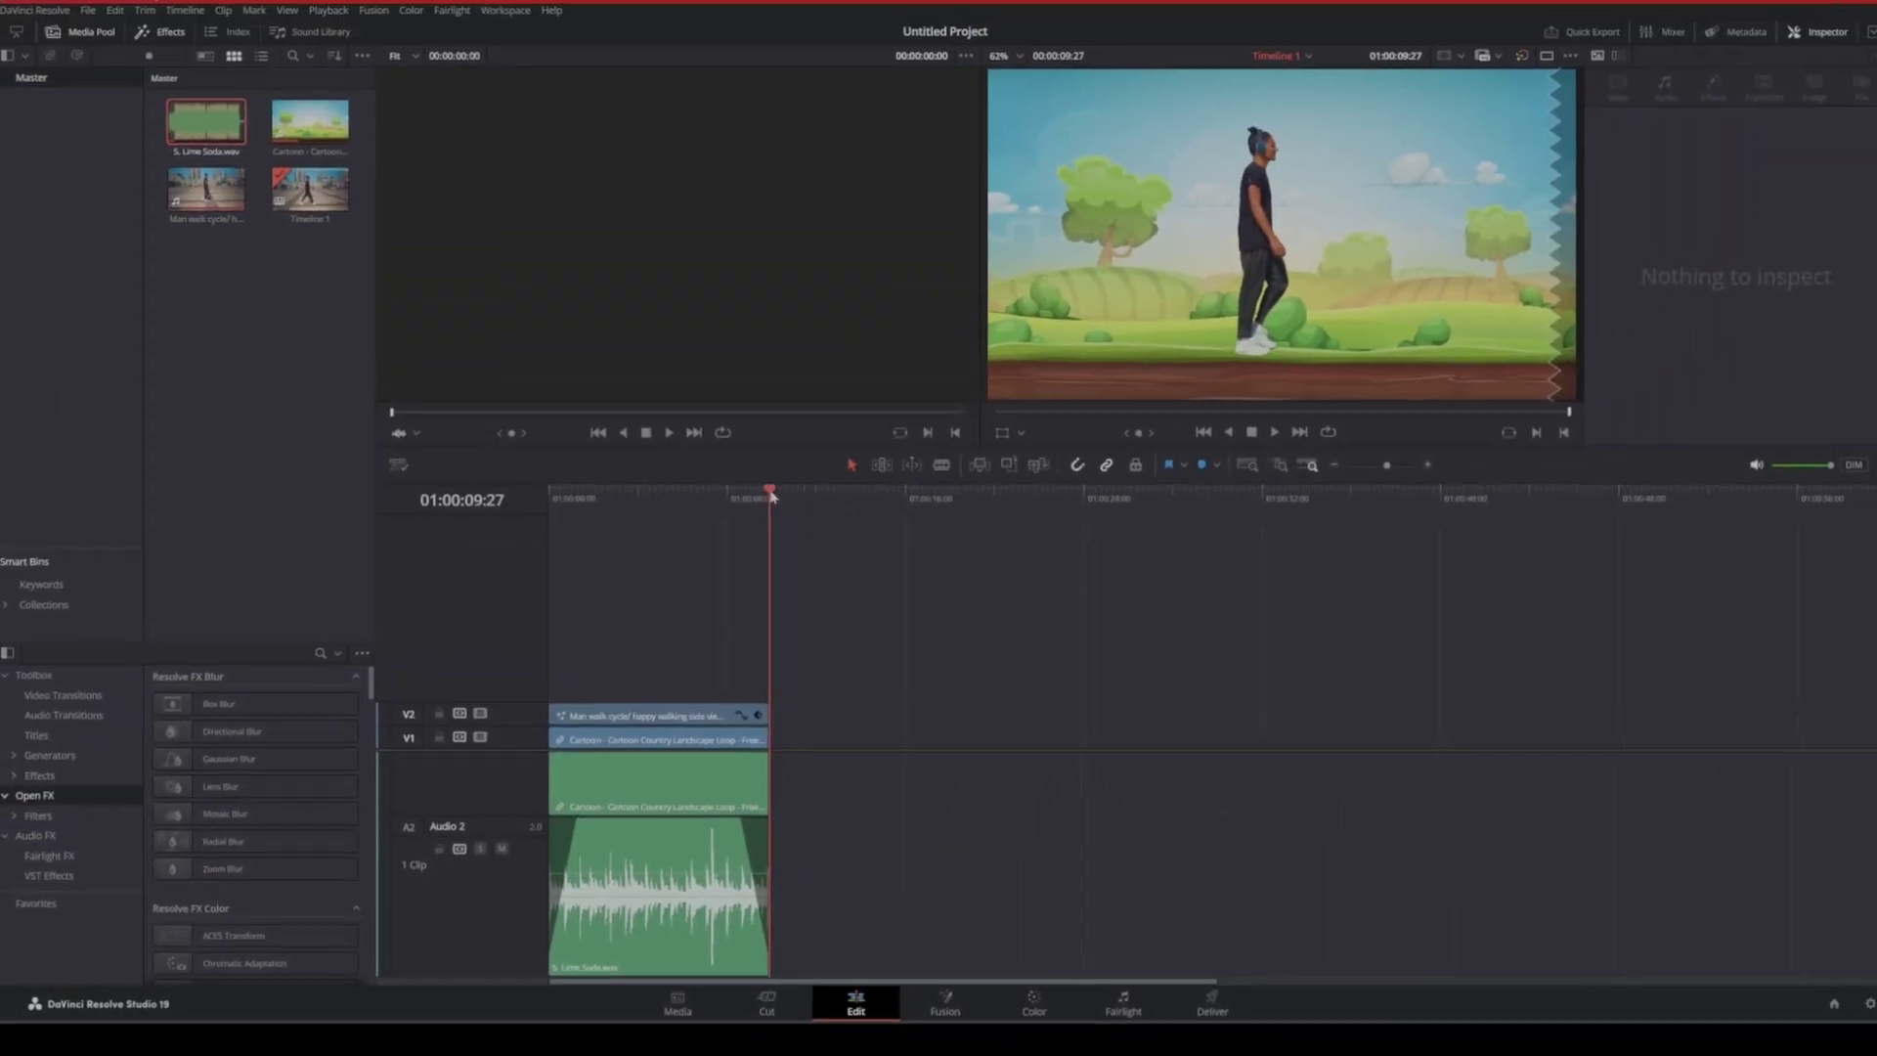
# Normalize the audio level of the Lime Soda.wav clip and play the composite from the timeline's start.
pyautogui.moveTo(771, 495); pyautogui.dragTo(350, 558)
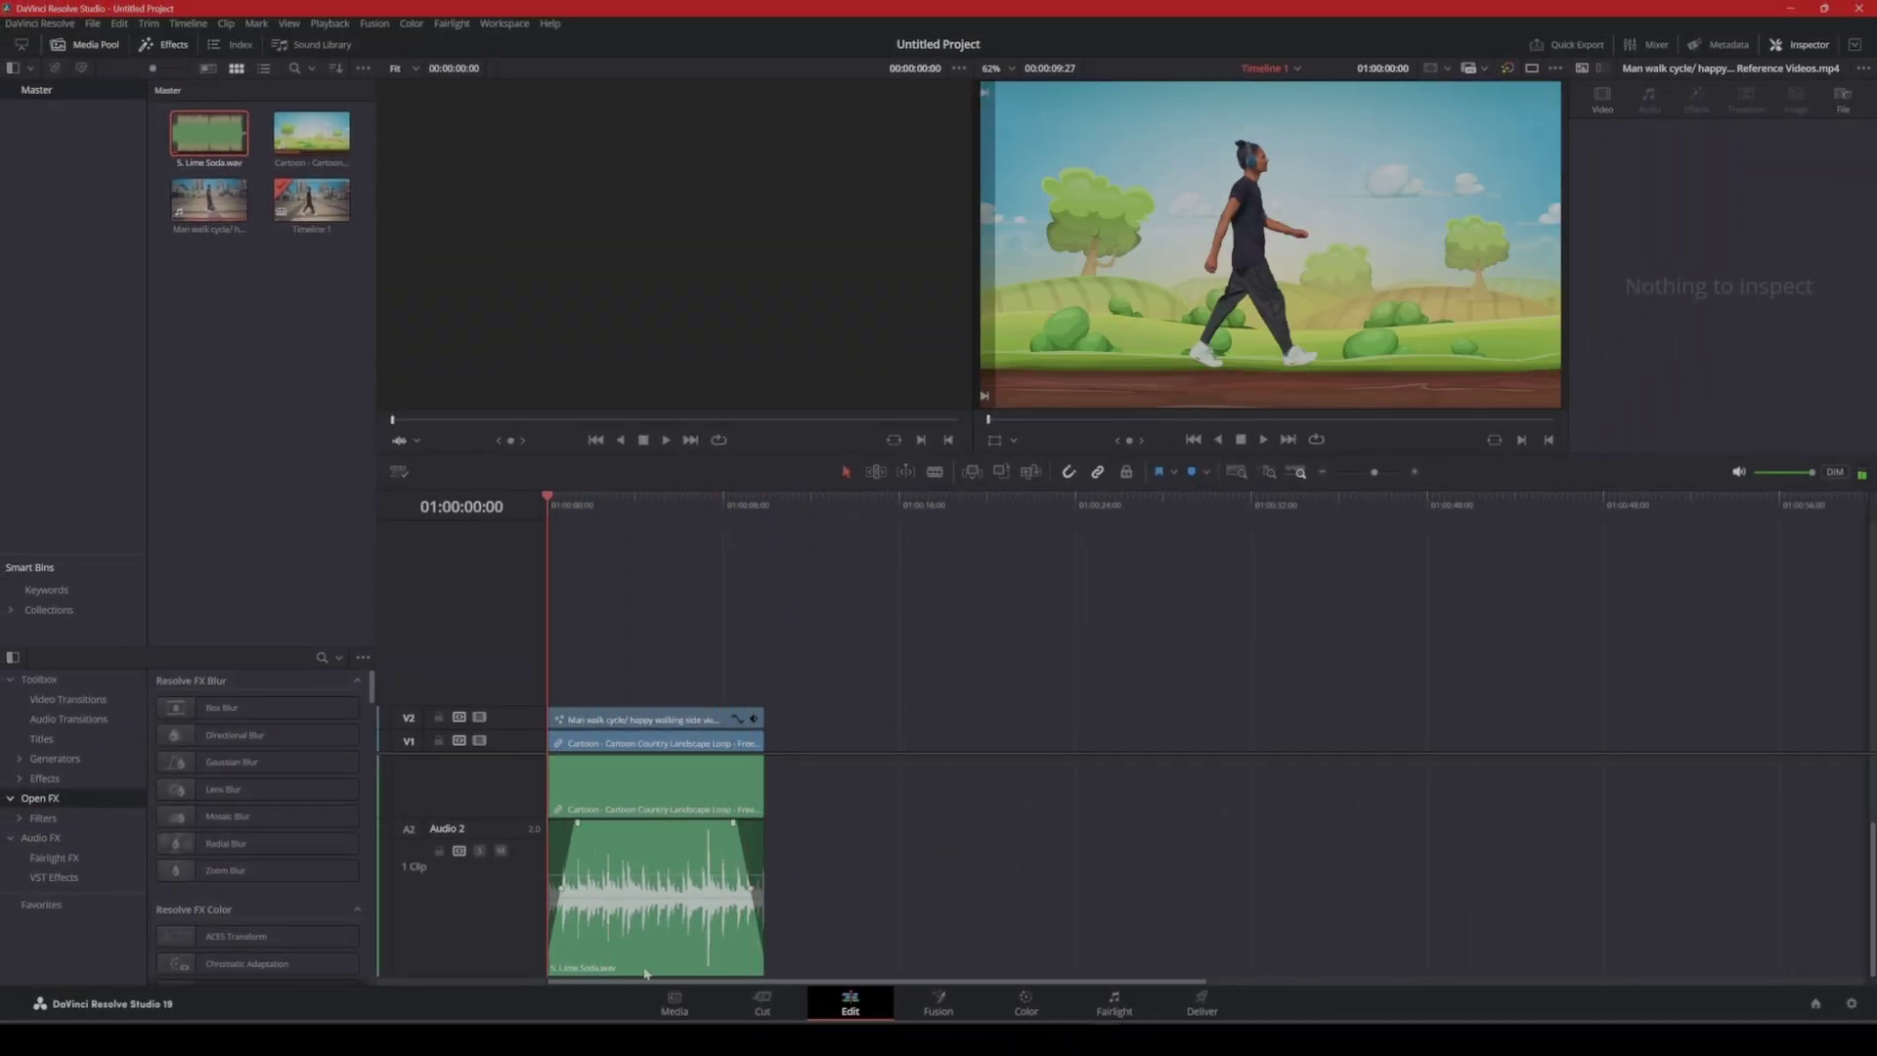
pyautogui.rightClick(638, 905)
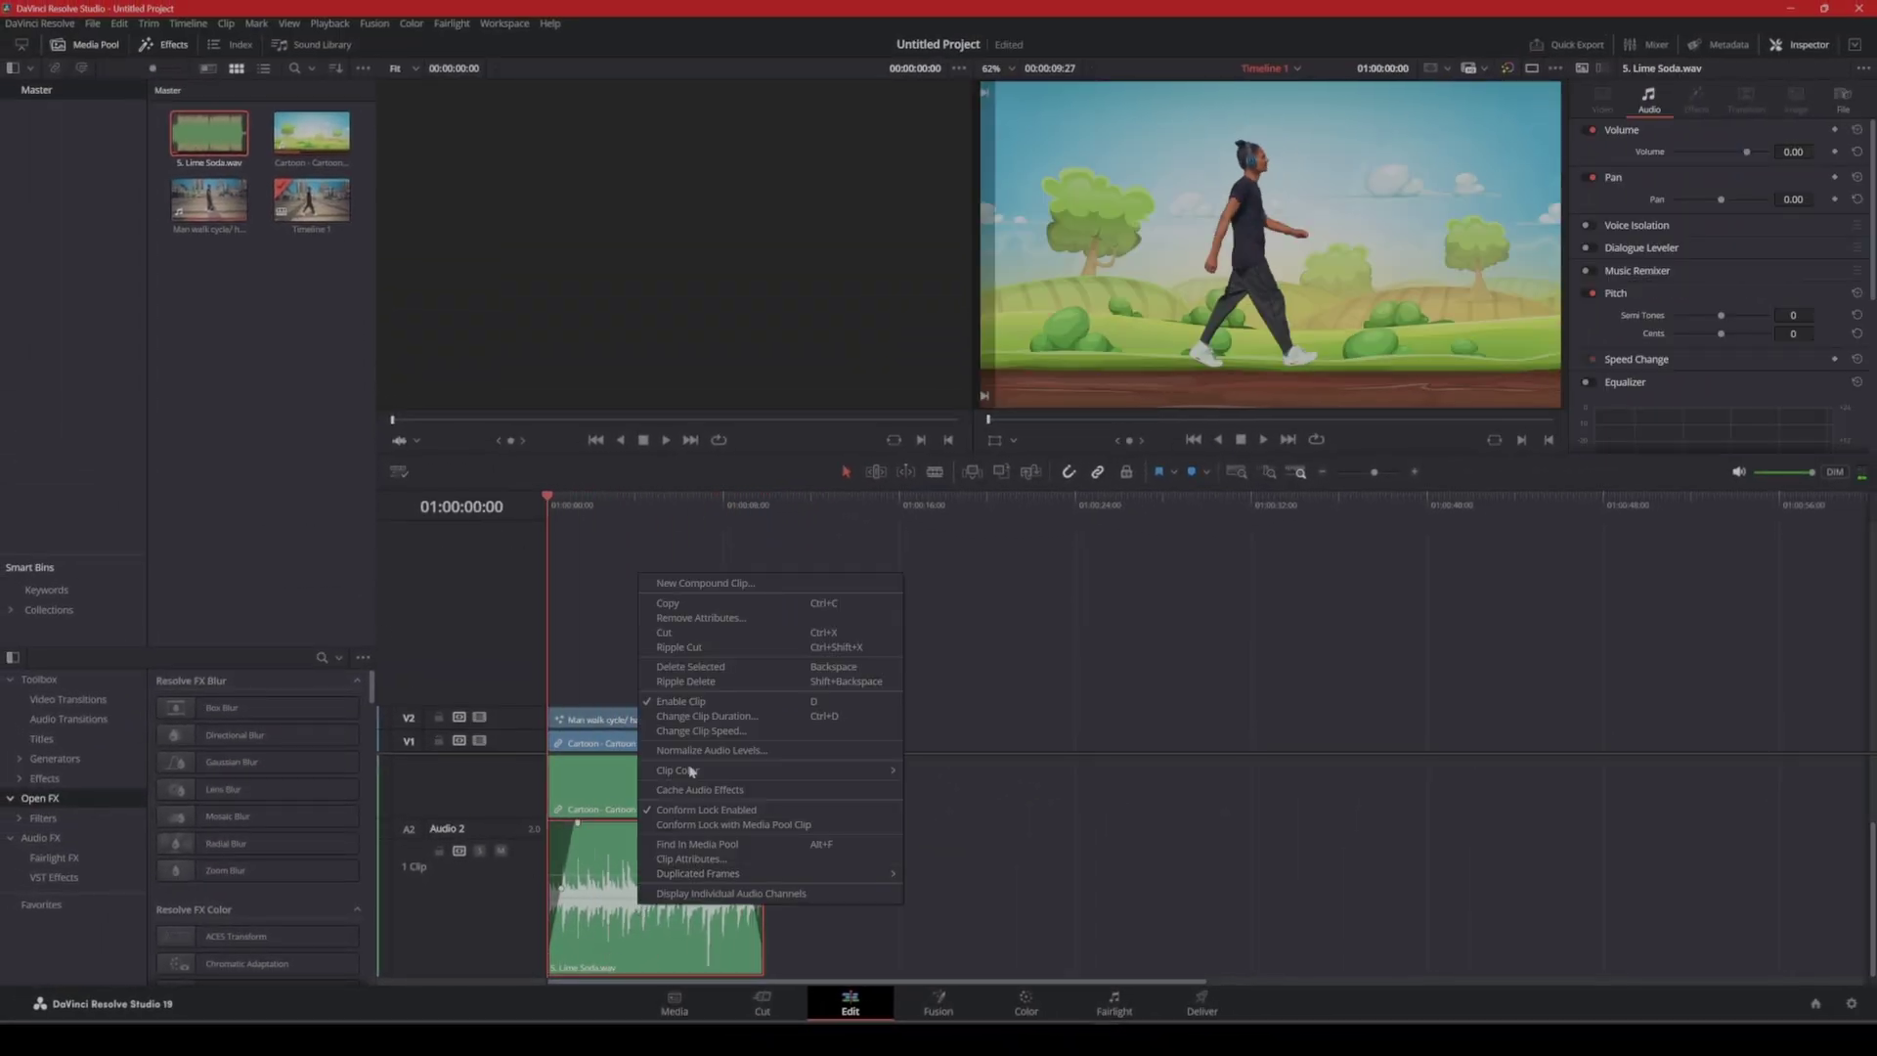
pyautogui.click(715, 752)
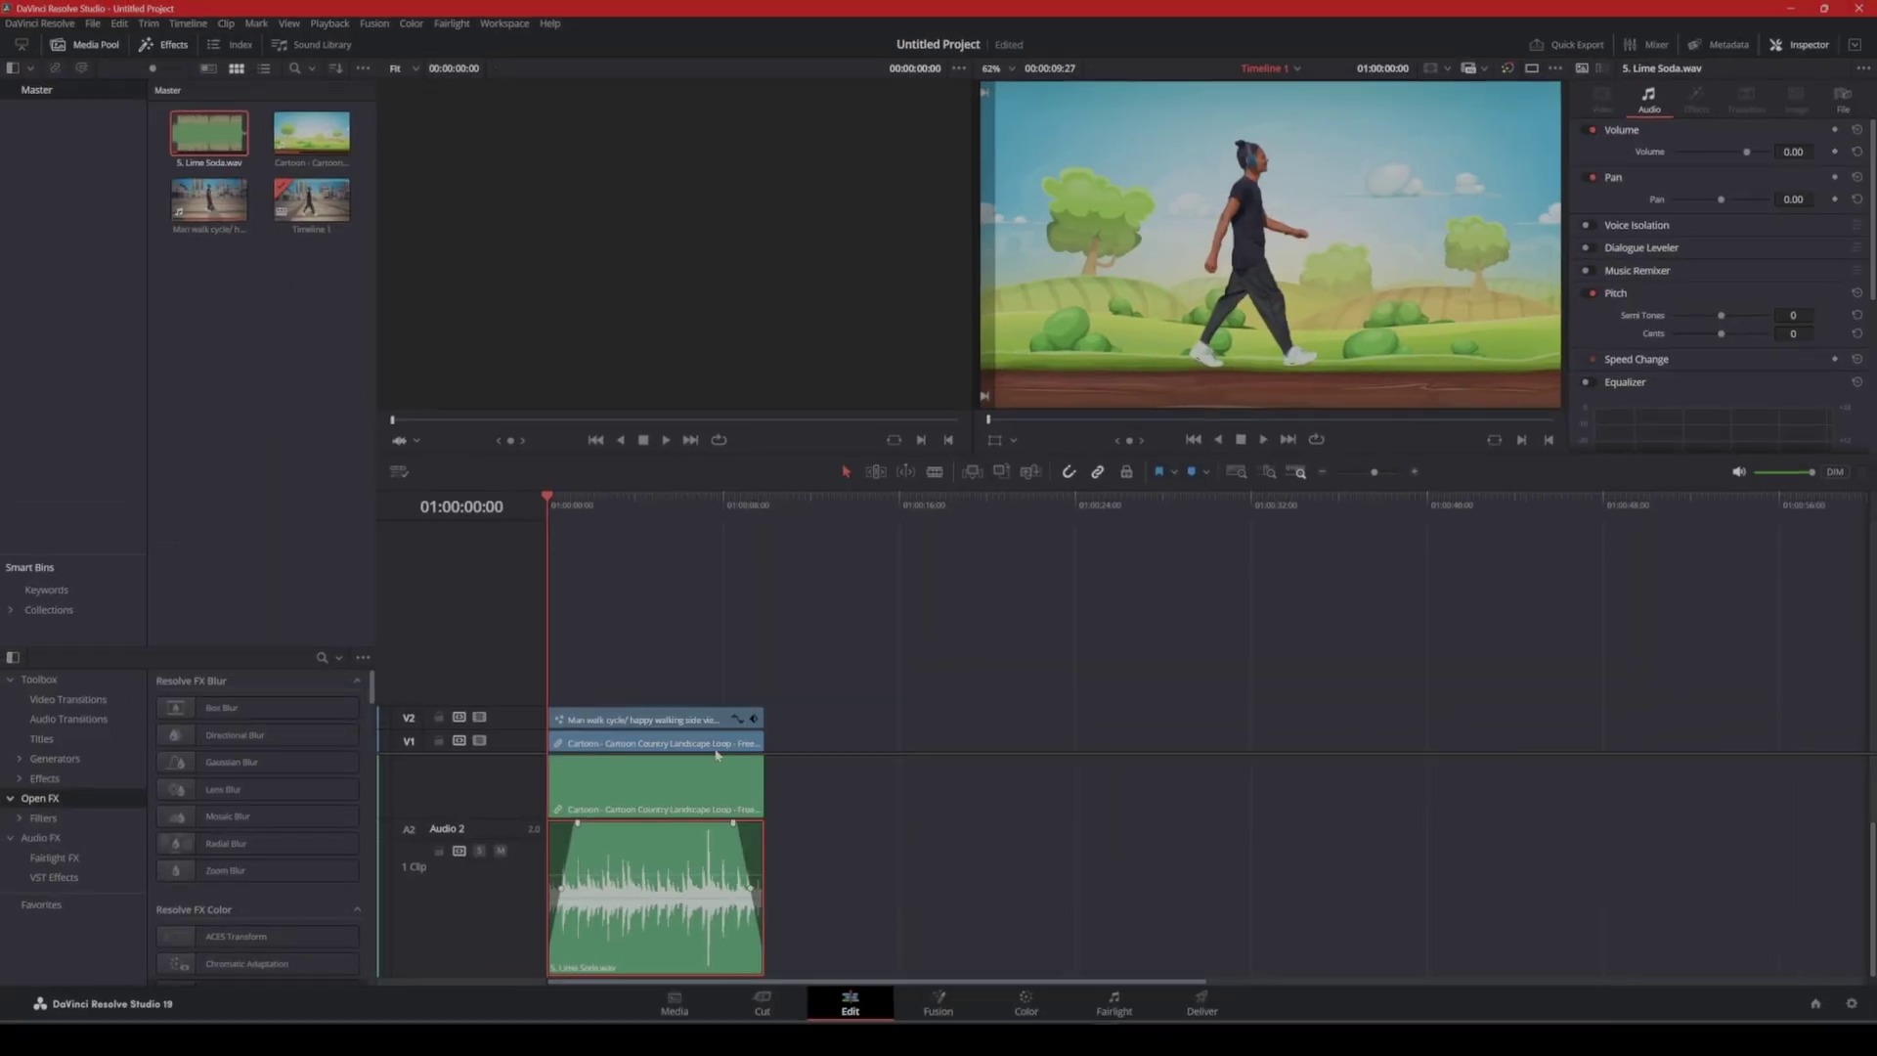
pyautogui.click(748, 795)
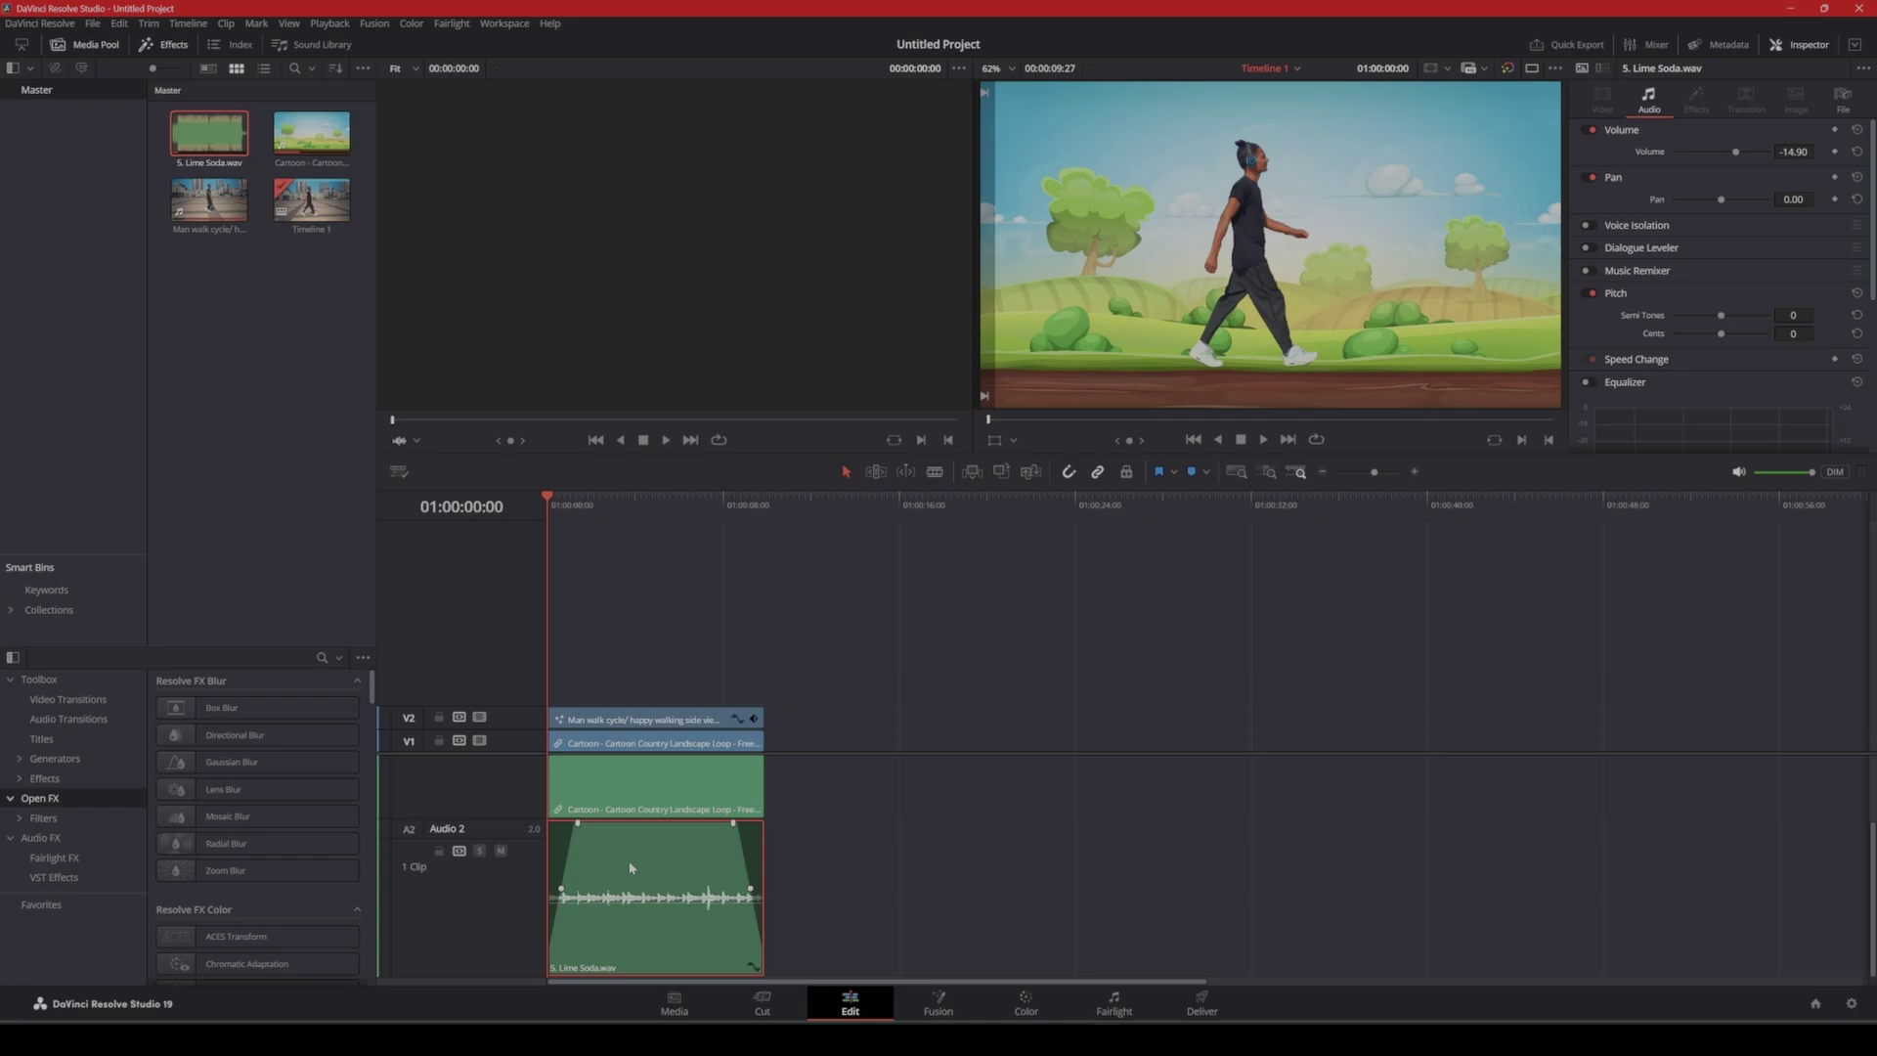
pyautogui.press('space')
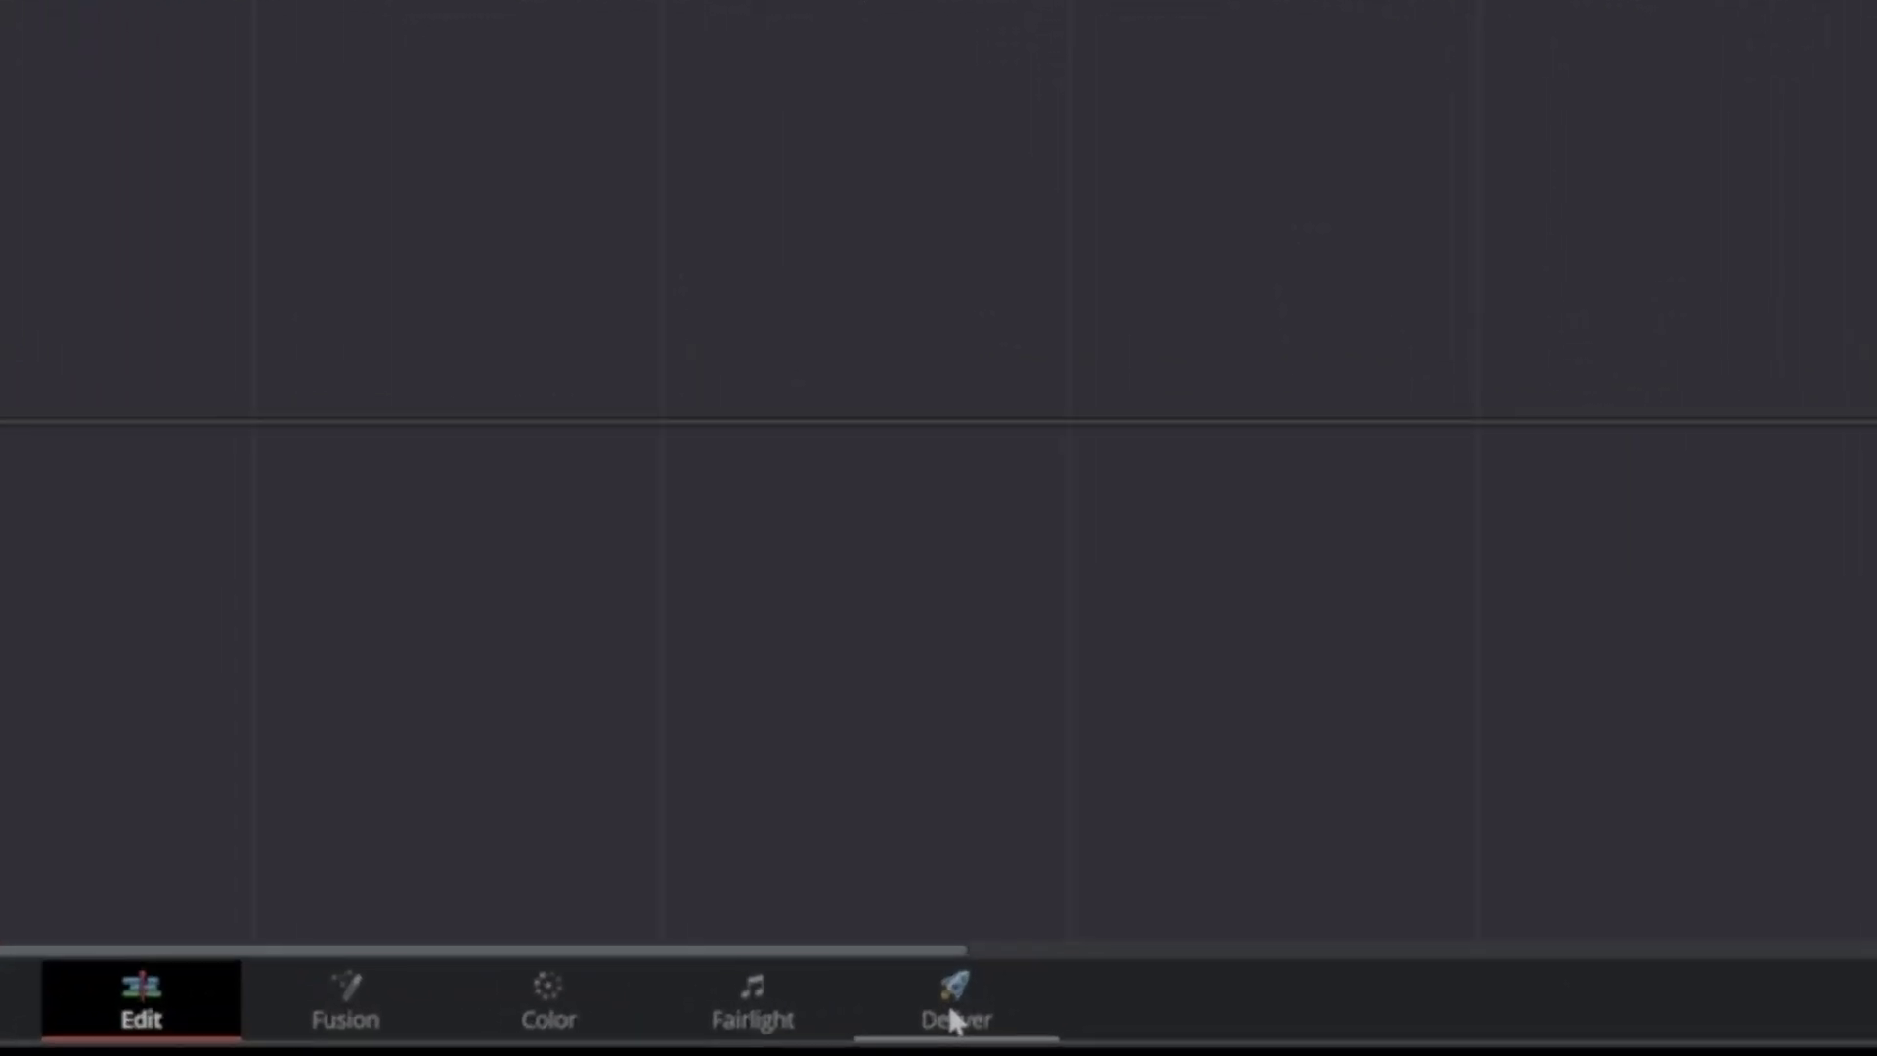
# Set up the export on the Deliver page with the file name GuyDoingStuff and the MP4 format.
pyautogui.click(1202, 1011)
pyautogui.moveTo(116, 172); pyautogui.dragTo(34, 171)
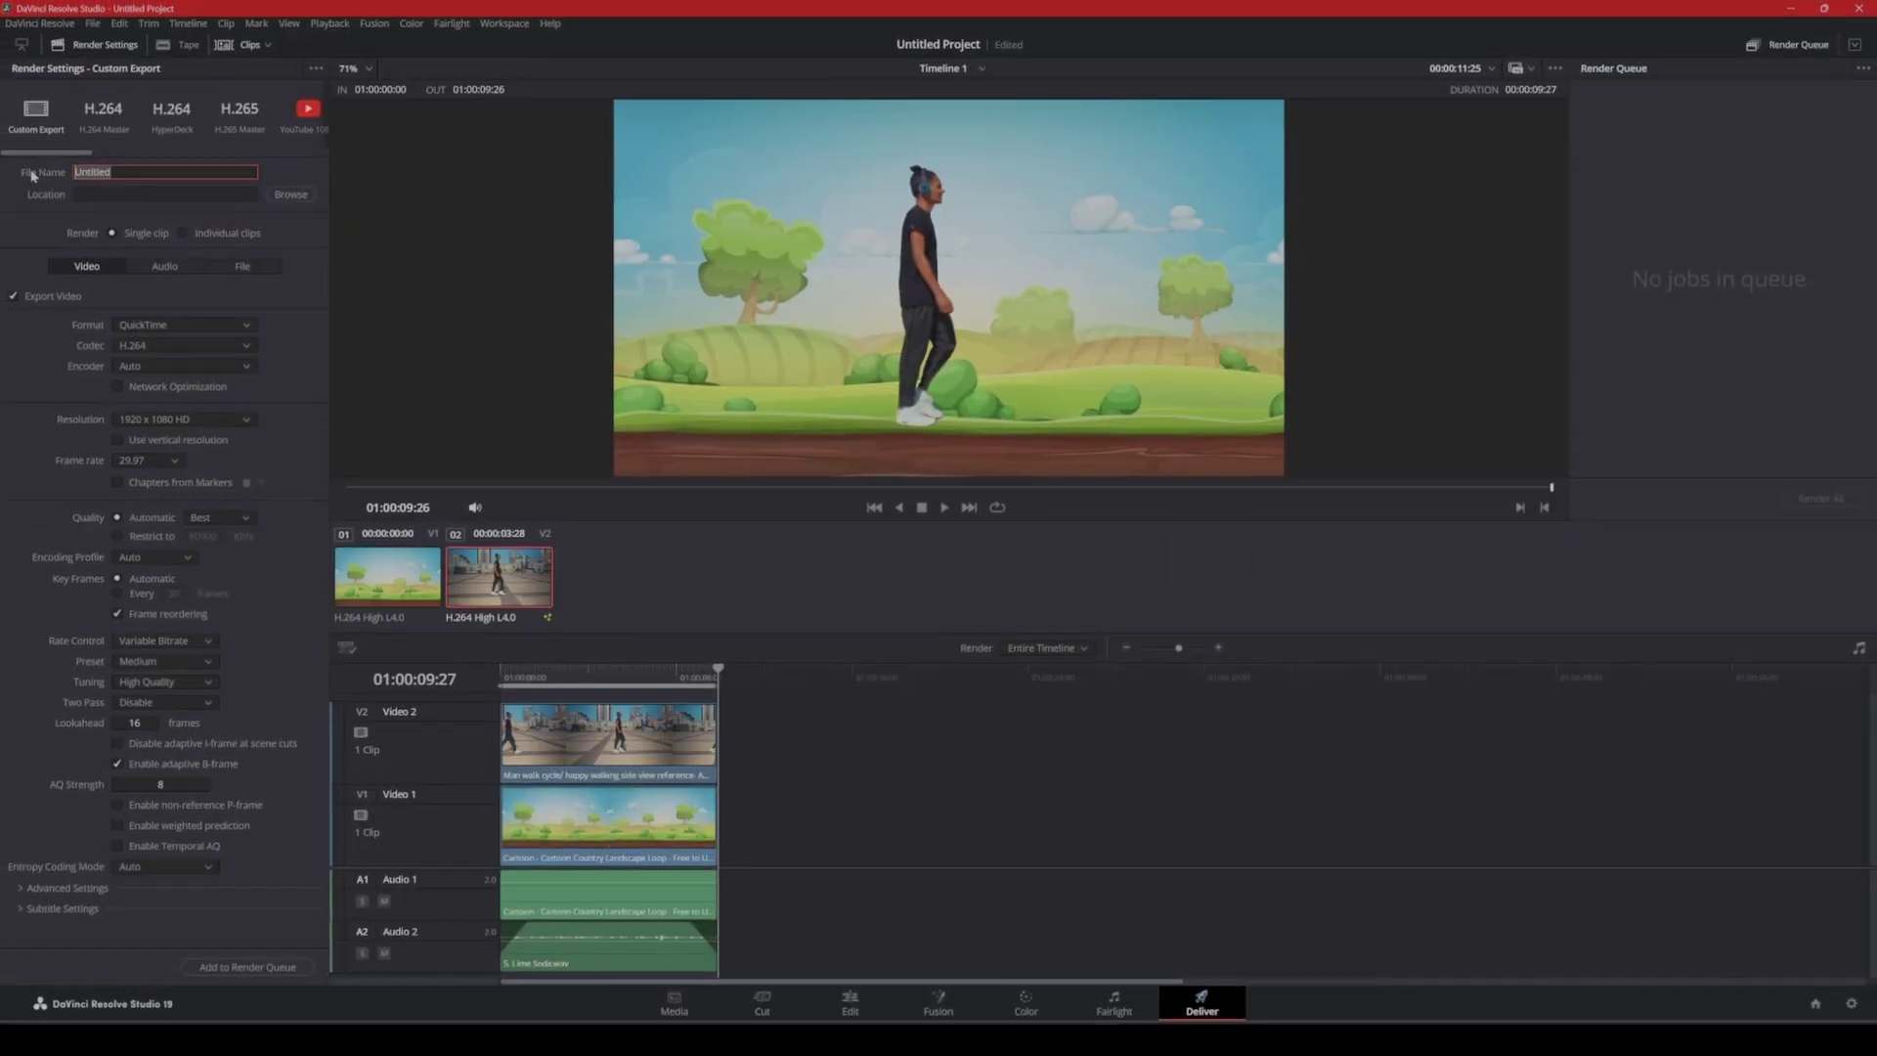
pyautogui.write('GuyDoing')
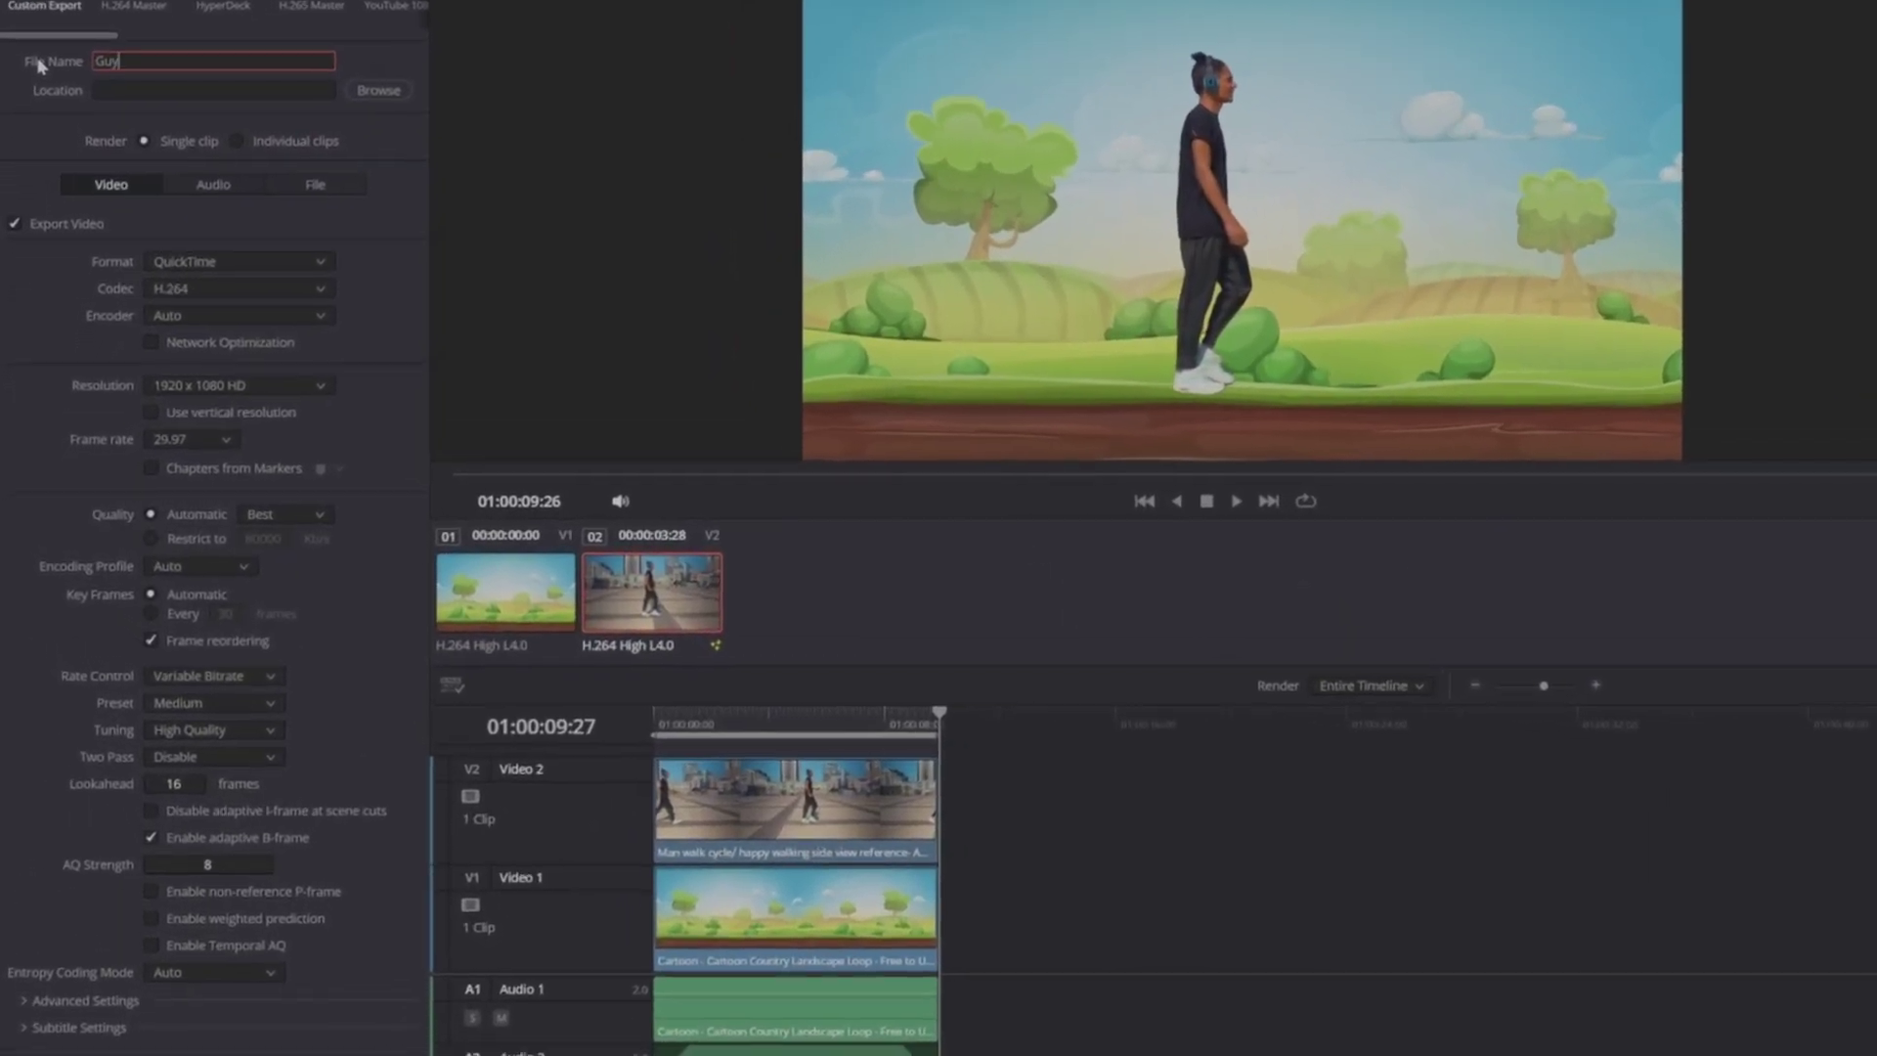
pyautogui.write('Stuff')
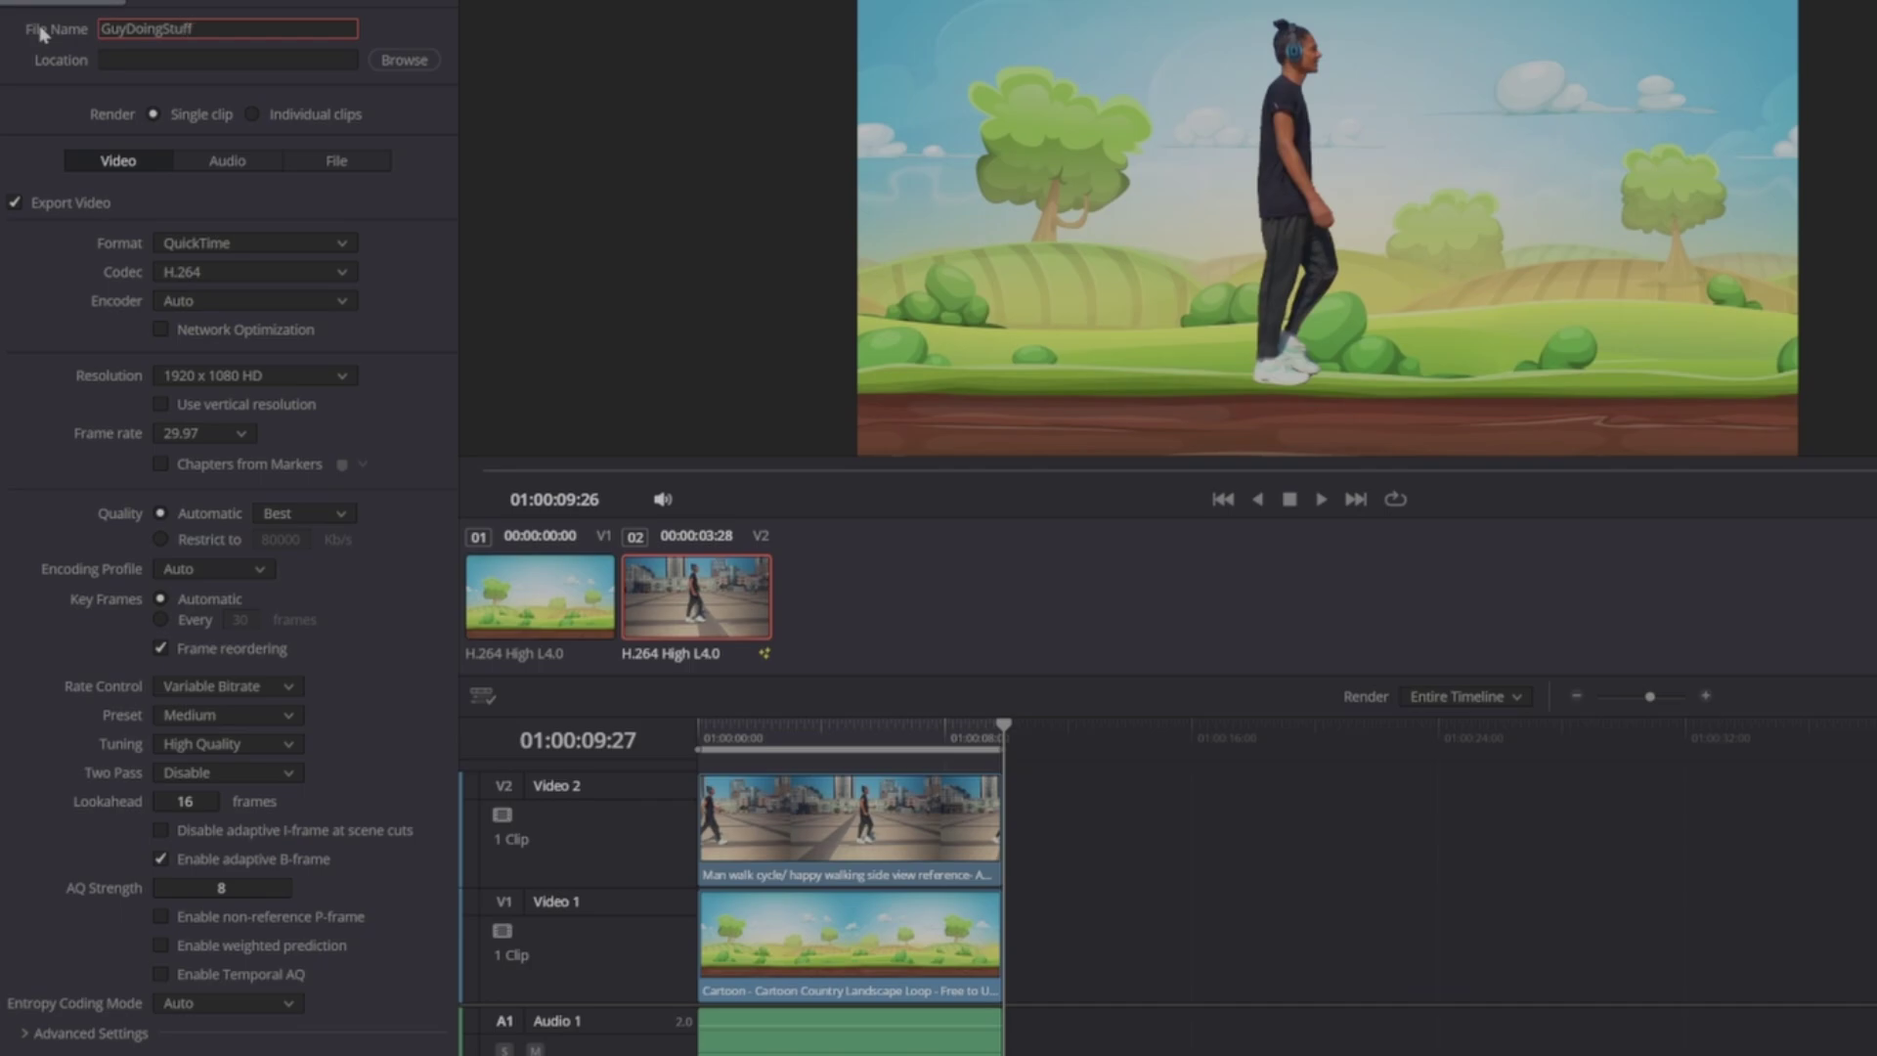
pyautogui.click(268, 250)
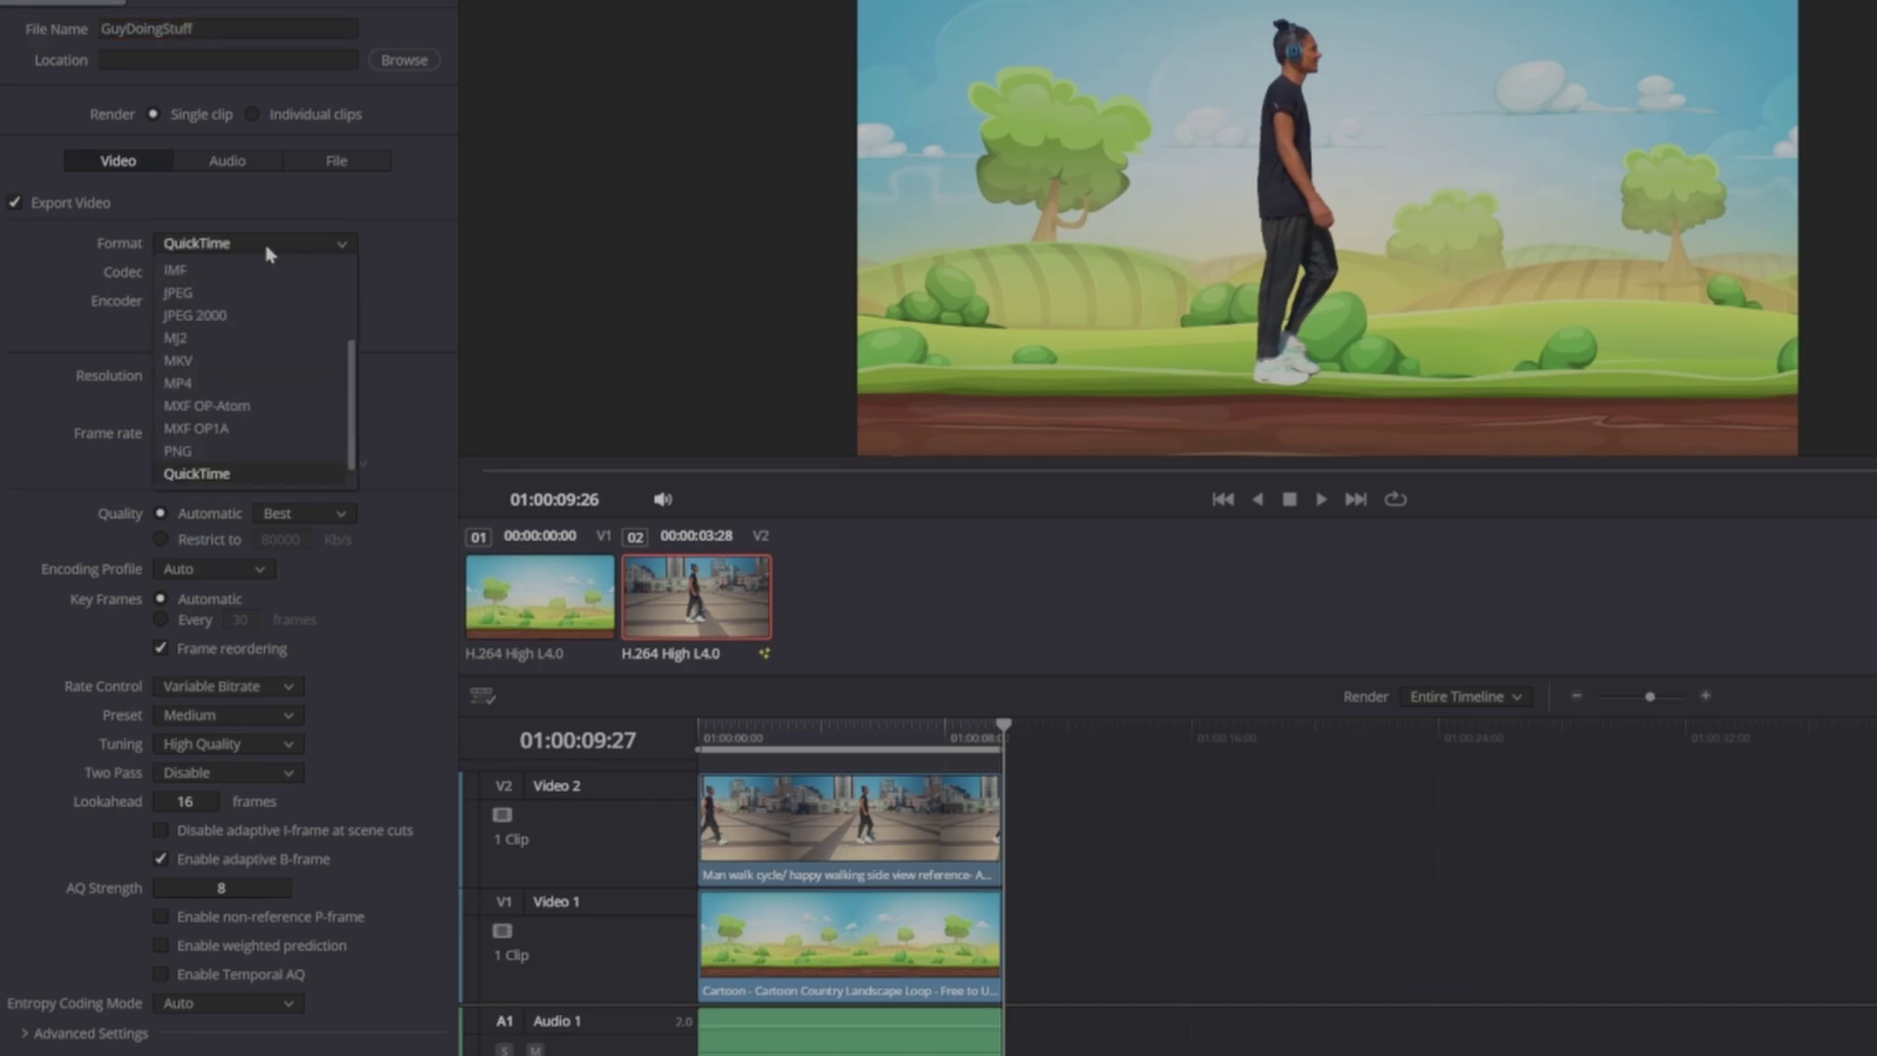
pyautogui.click(196, 383)
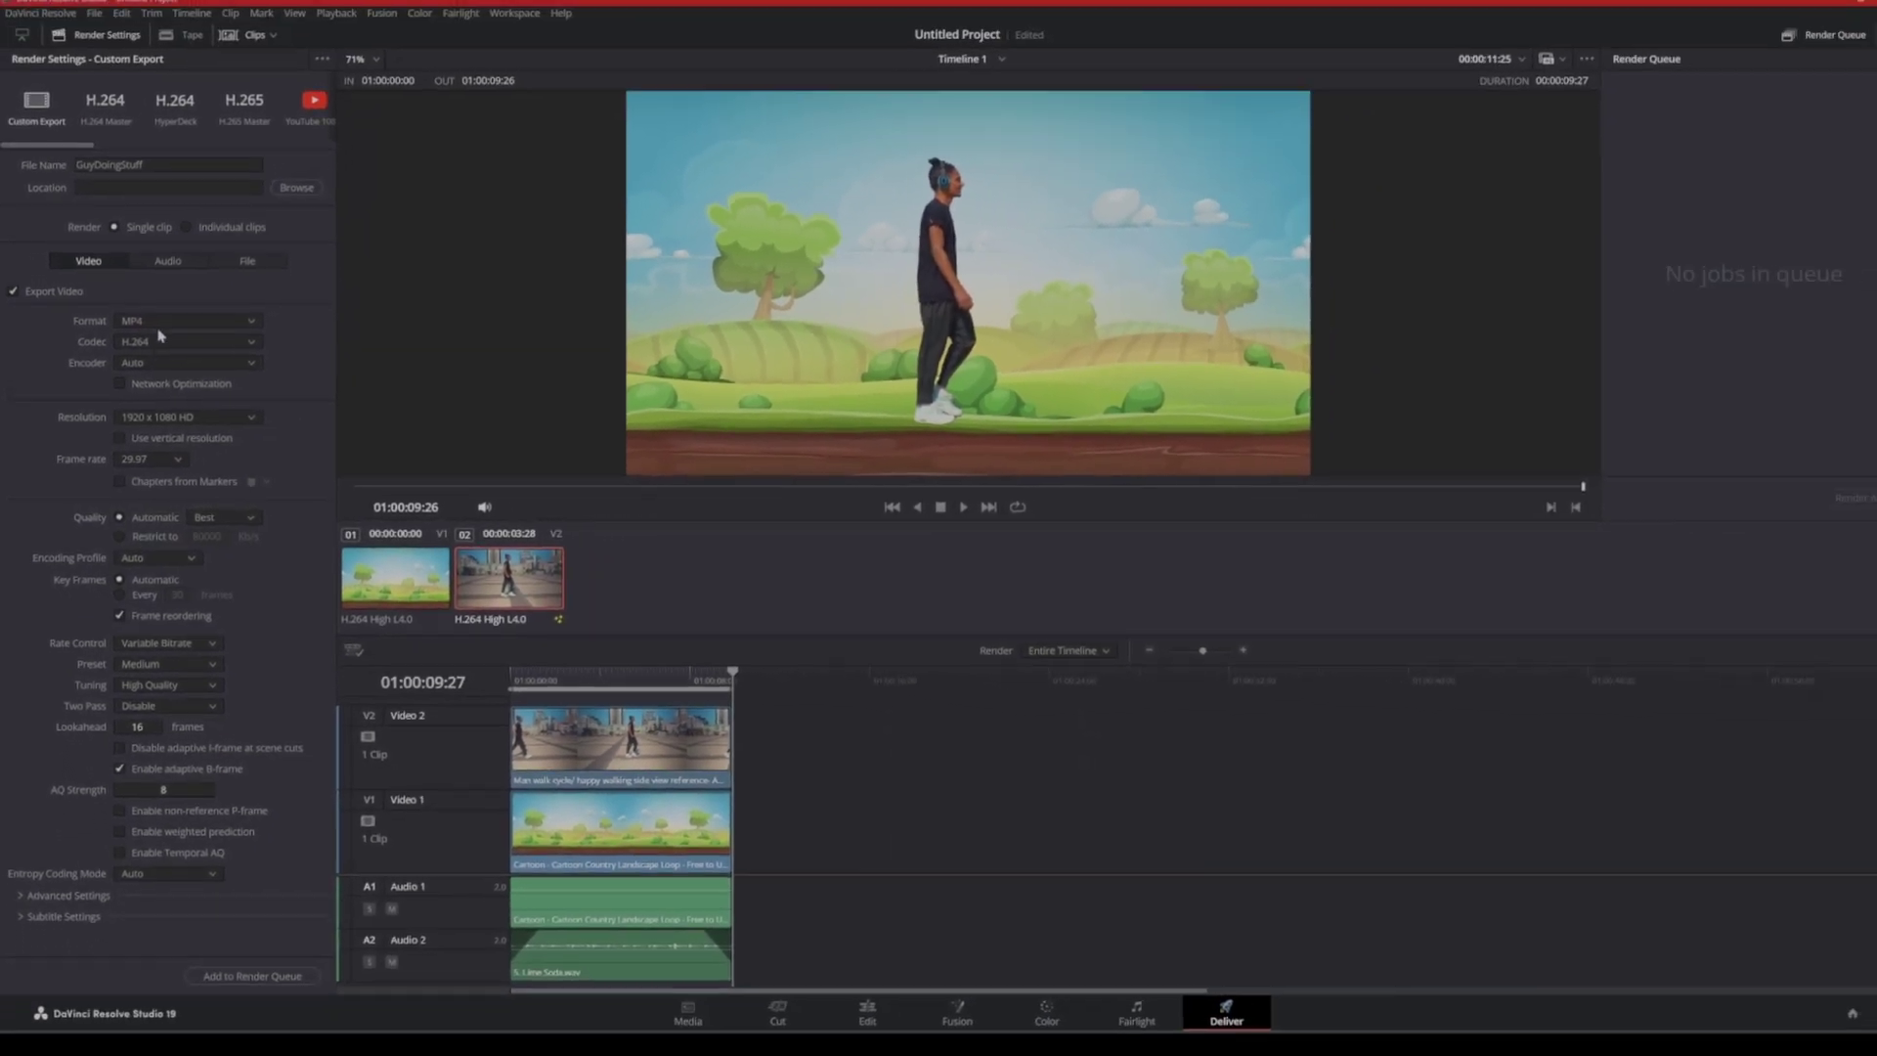
# Set the export destination to the Shorts folder, keeping the file name GuyDoingStuff.mp4.
pyautogui.click(403, 60)
pyautogui.click(53, 350)
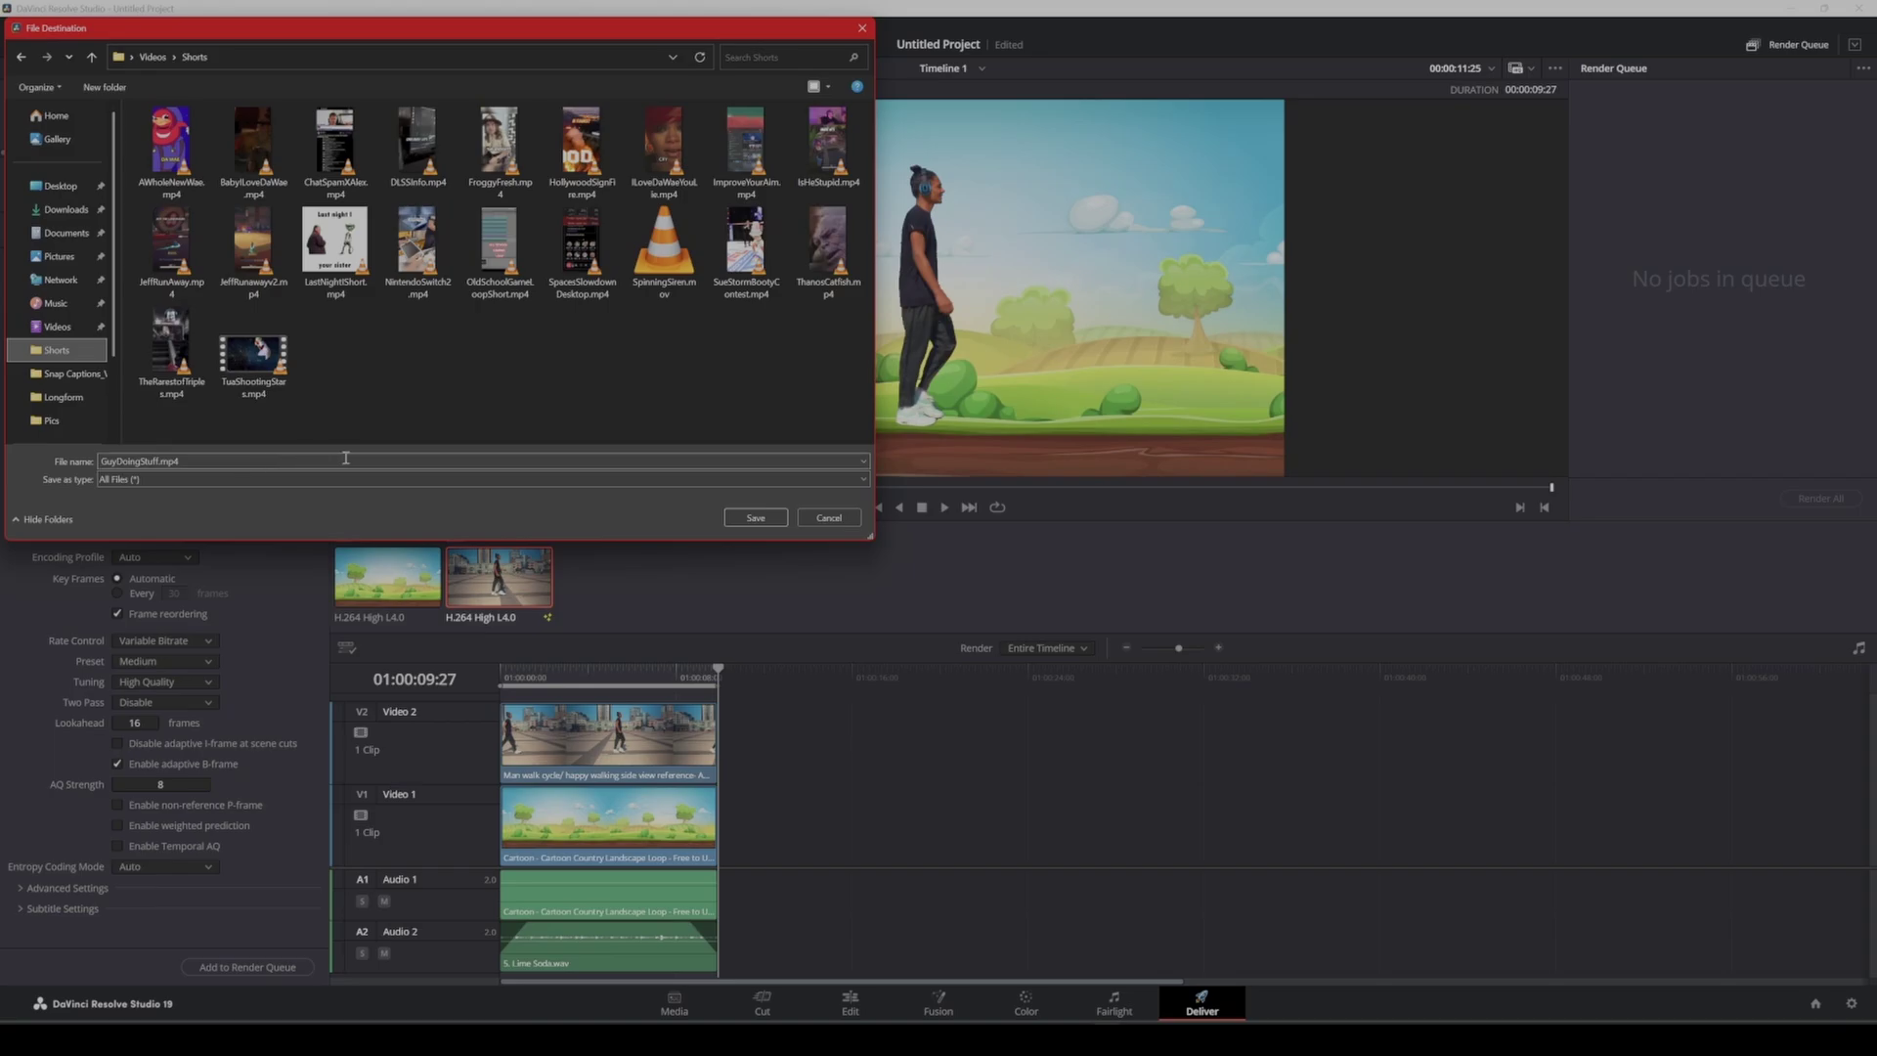
pyautogui.click(754, 519)
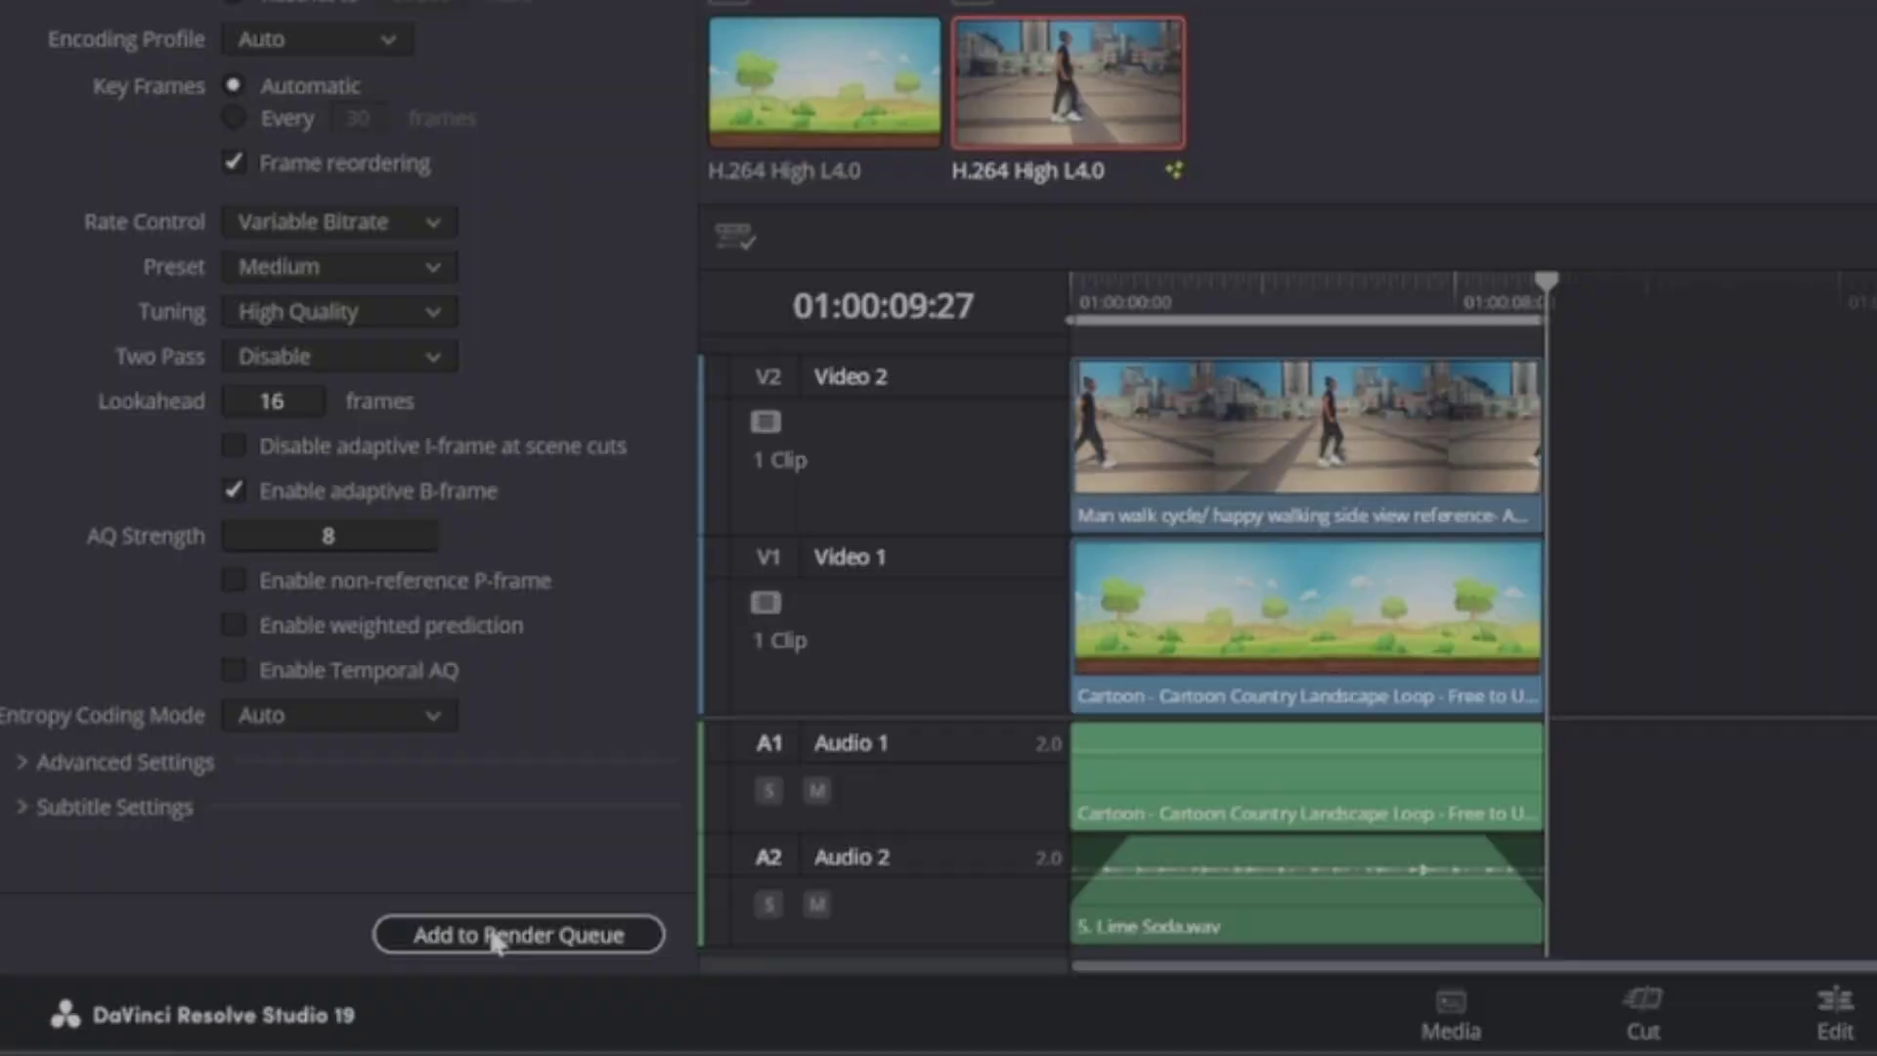
# Add the export job to the render queue and start rendering it.
pyautogui.click(237, 967)
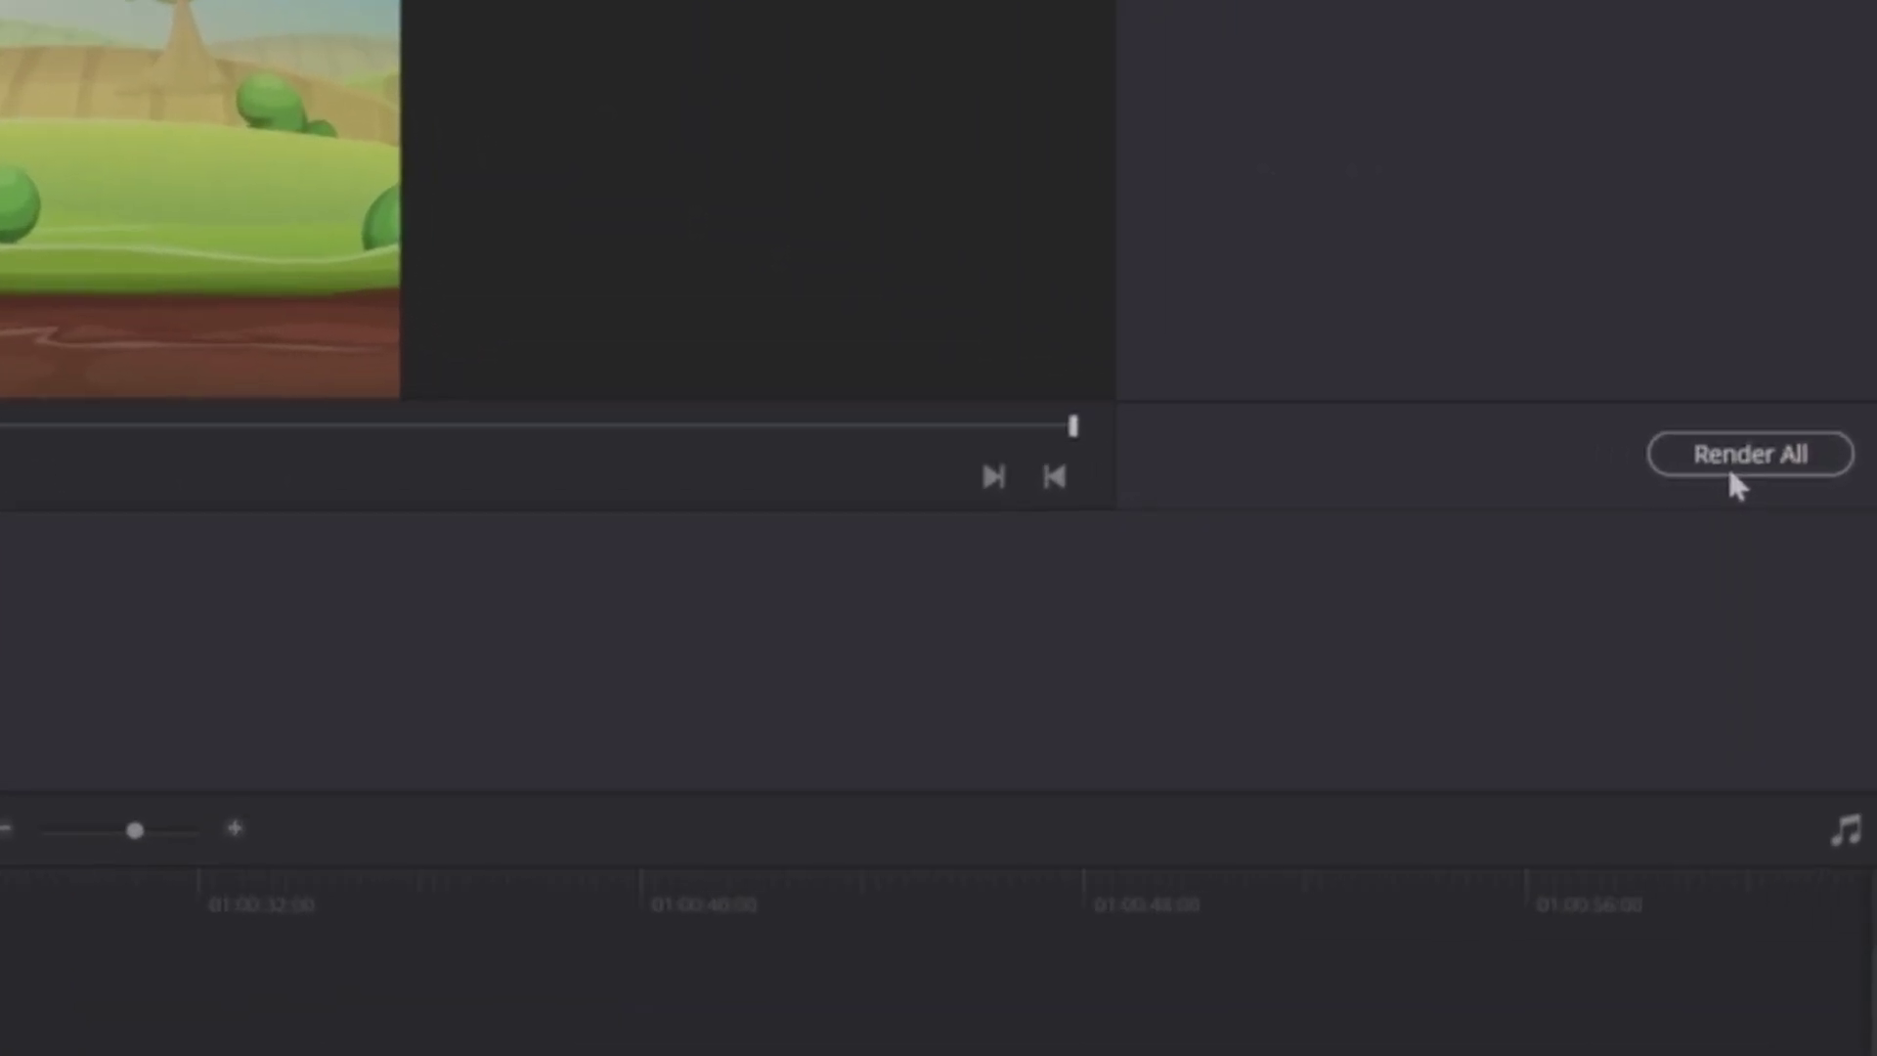
pyautogui.click(1811, 501)
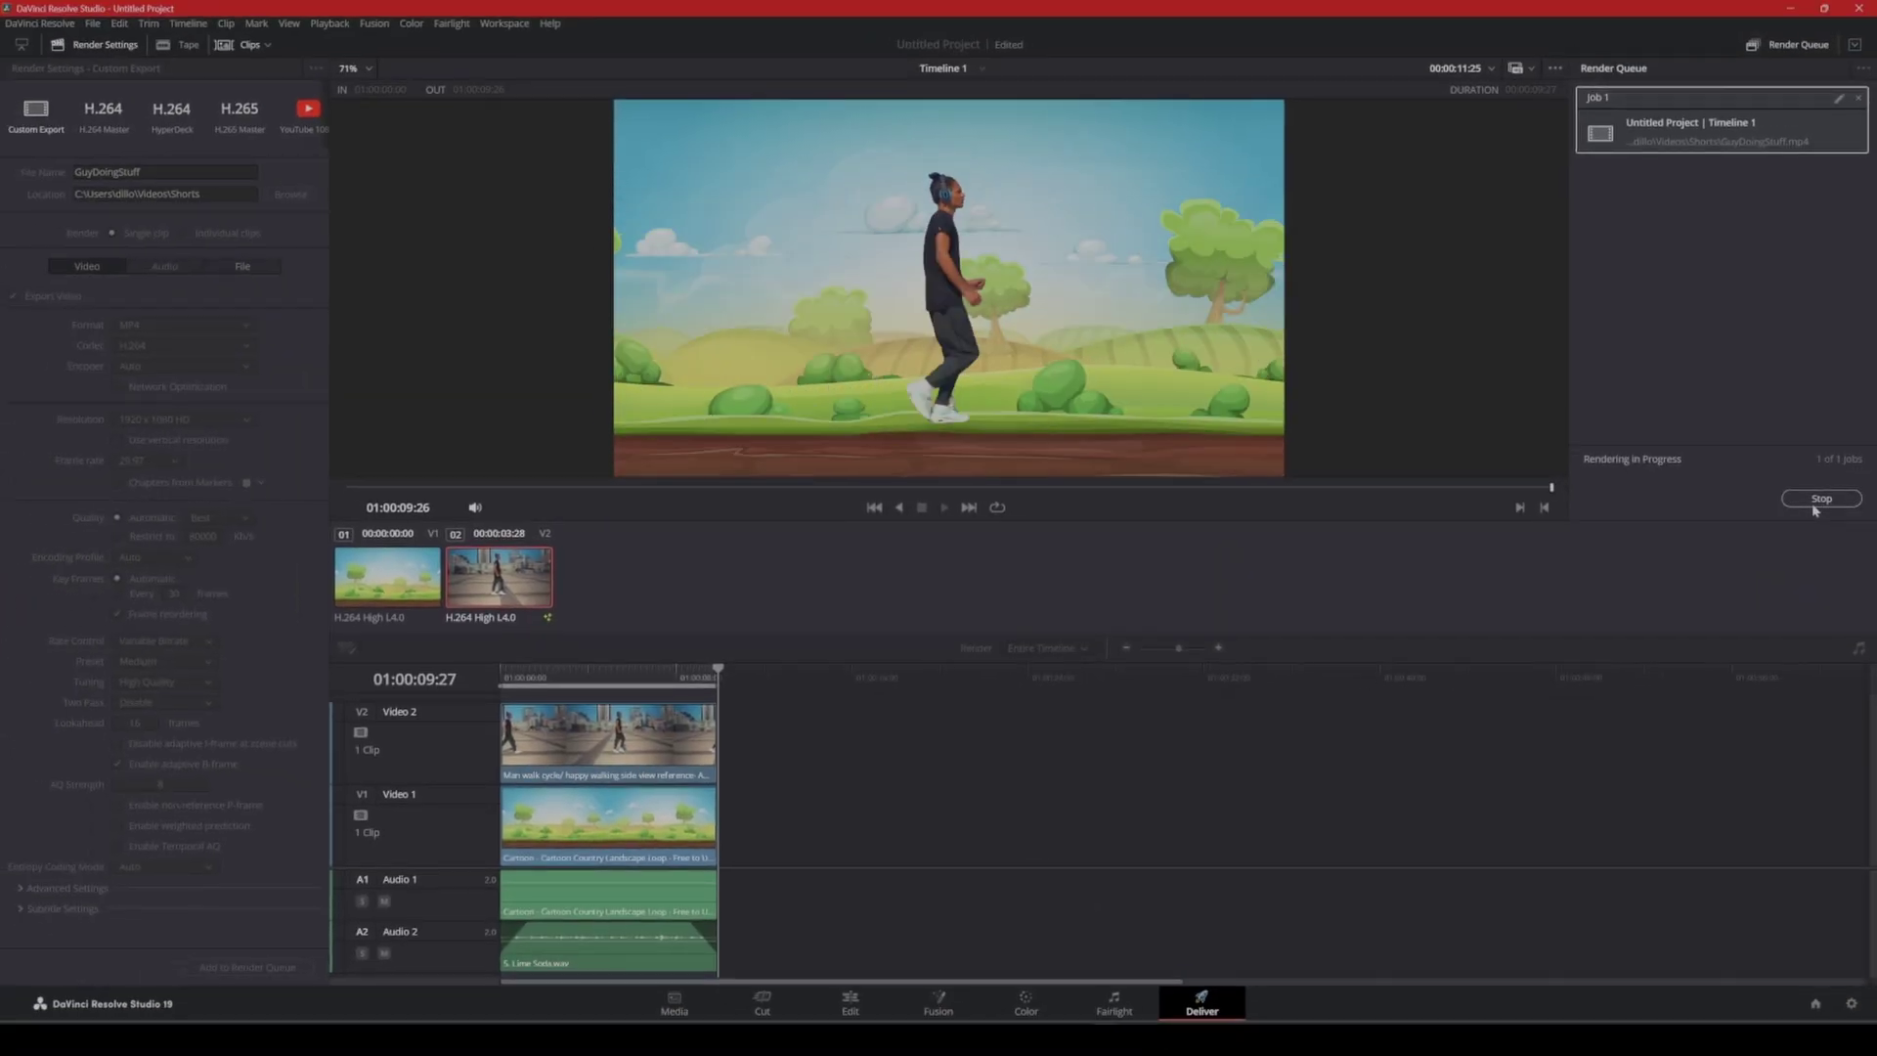